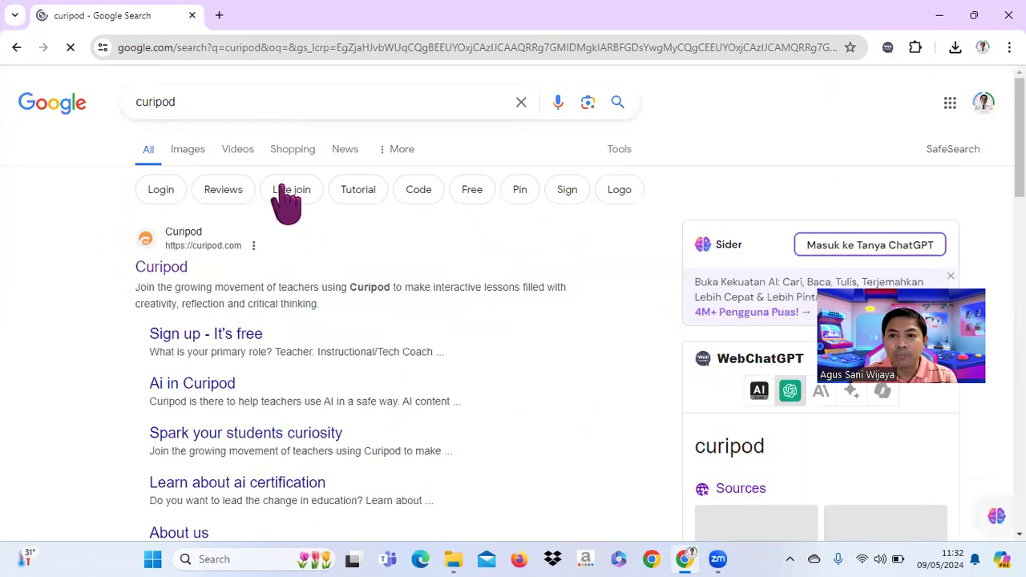
Step: Open the Curipod website from the search results and create a new lesson
{"action": "left_click", "coordinate": [166, 271]}
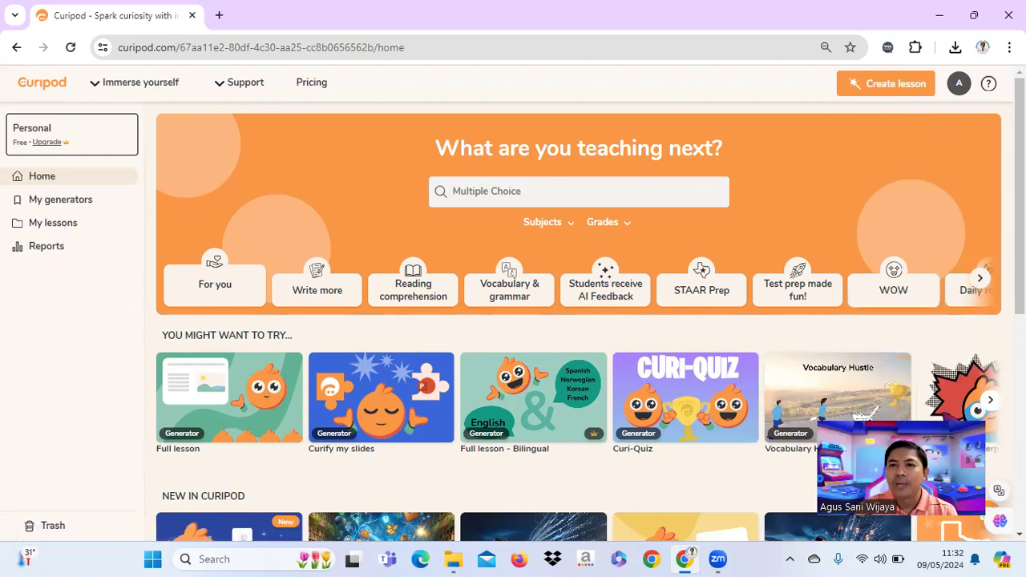
{"action": "left_click", "coordinate": [888, 99]}
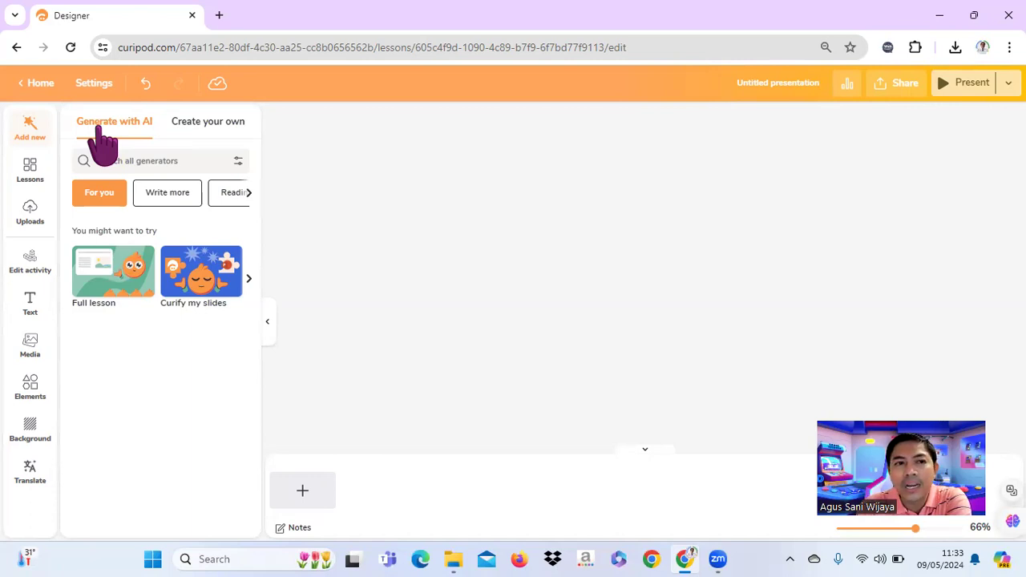
{"action": "left_click", "coordinate": [224, 121]}
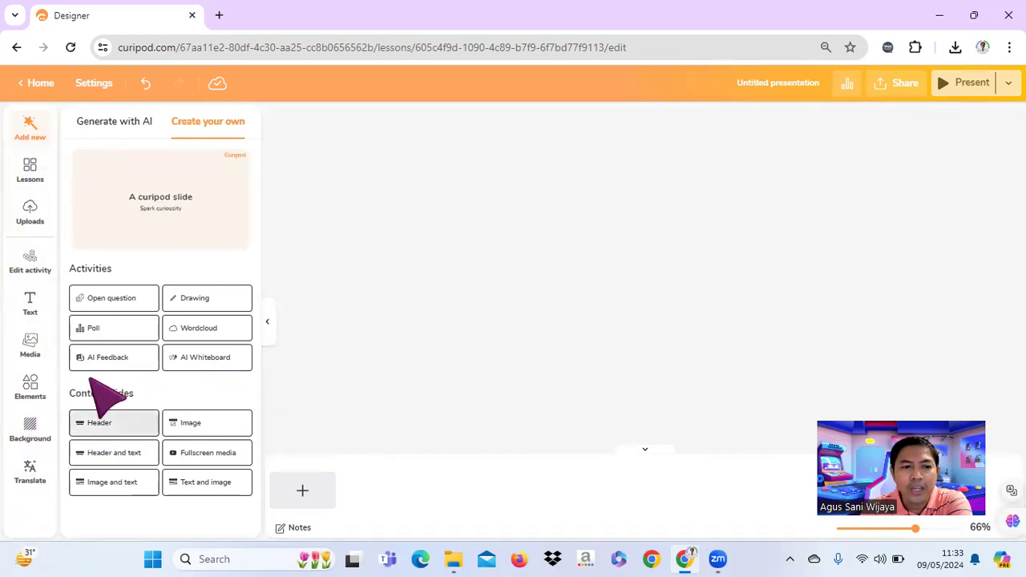
{"action": "left_click", "coordinate": [107, 427]}
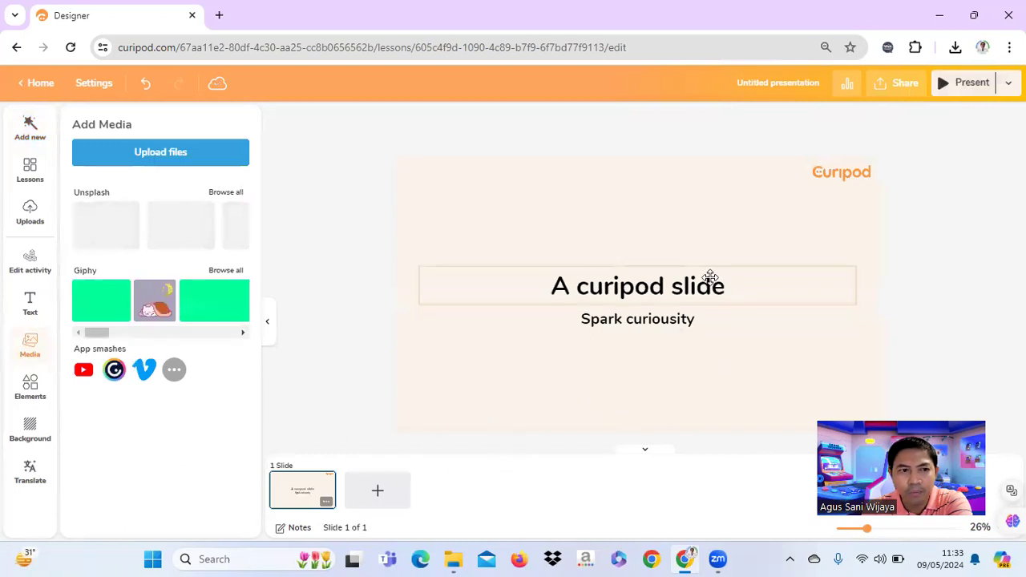
{"action": "left_click", "coordinate": [633, 292]}
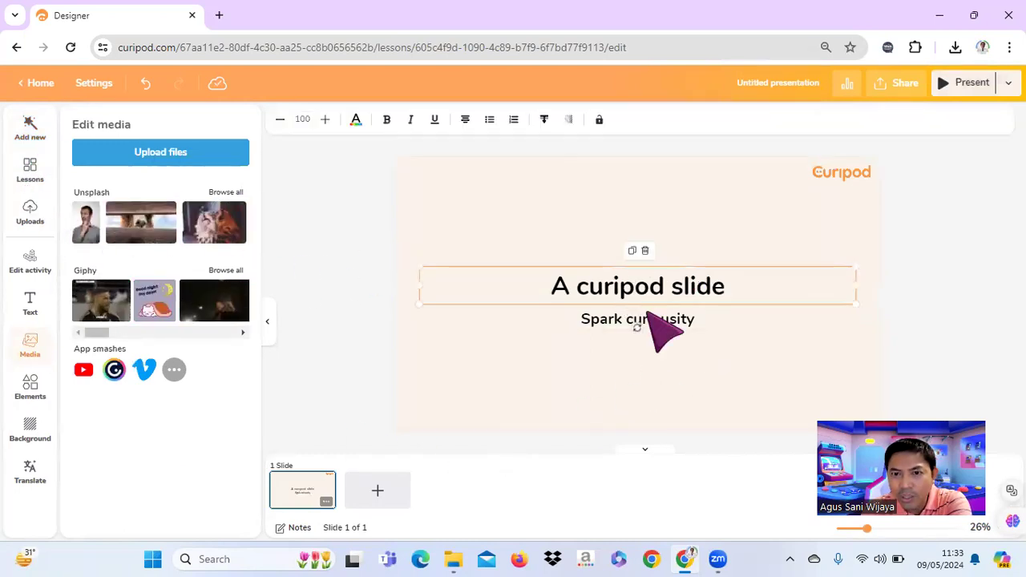
{"action": "left_click", "coordinate": [647, 322]}
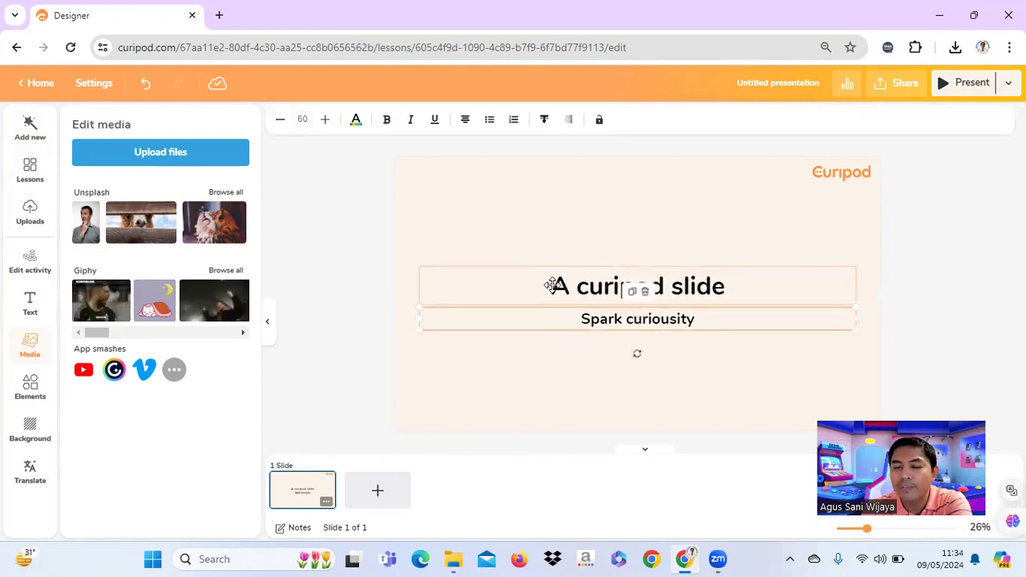
{"action": "left_click", "coordinate": [634, 294]}
{"action": "left_click", "coordinate": [671, 323]}
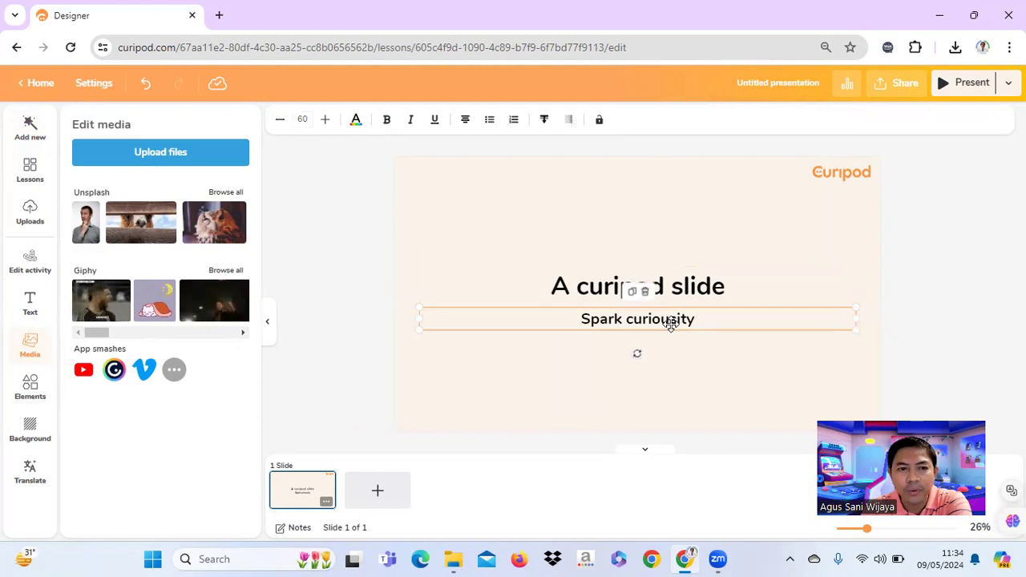
{"action": "left_click", "coordinate": [146, 83]}
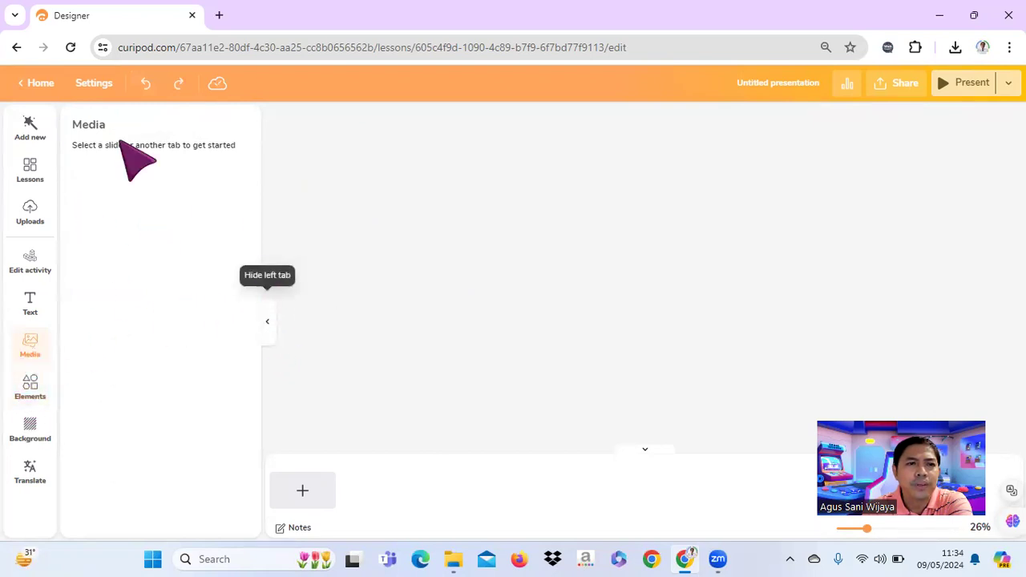
{"action": "left_click", "coordinate": [33, 83]}
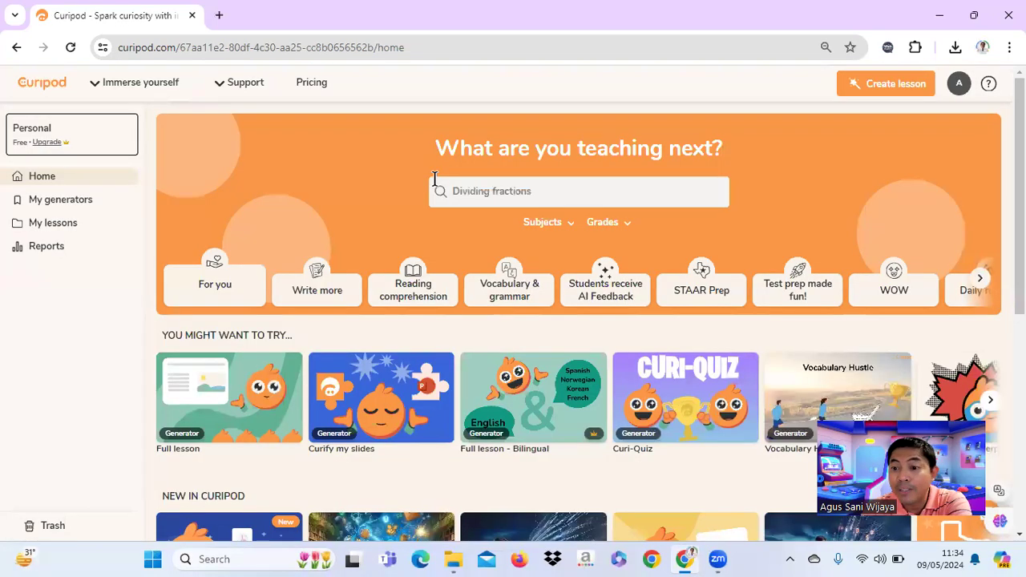
Step: Create another new lesson and show the options for building its slides without AI
{"action": "left_click", "coordinate": [890, 91]}
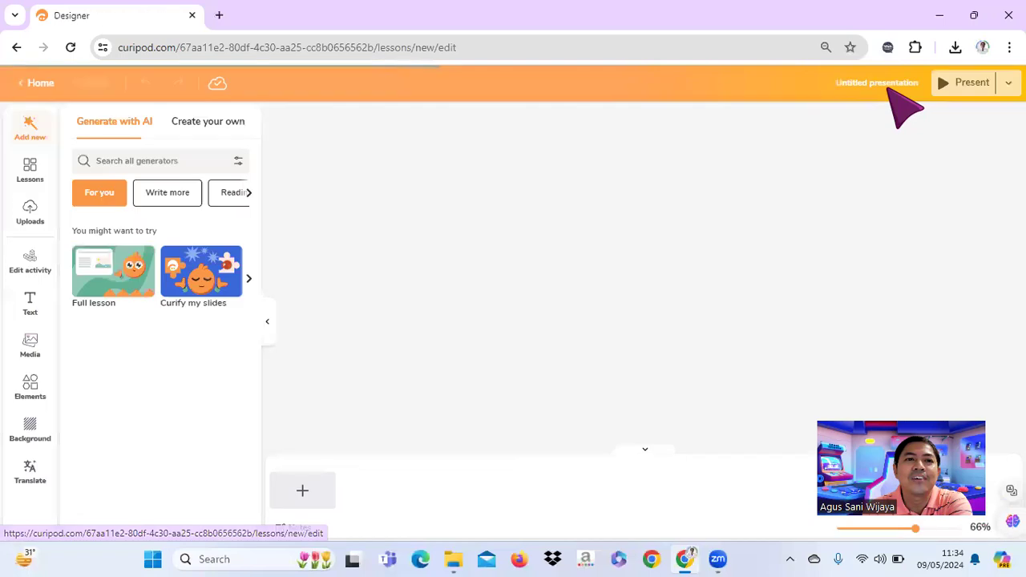
{"action": "left_click", "coordinate": [205, 122]}
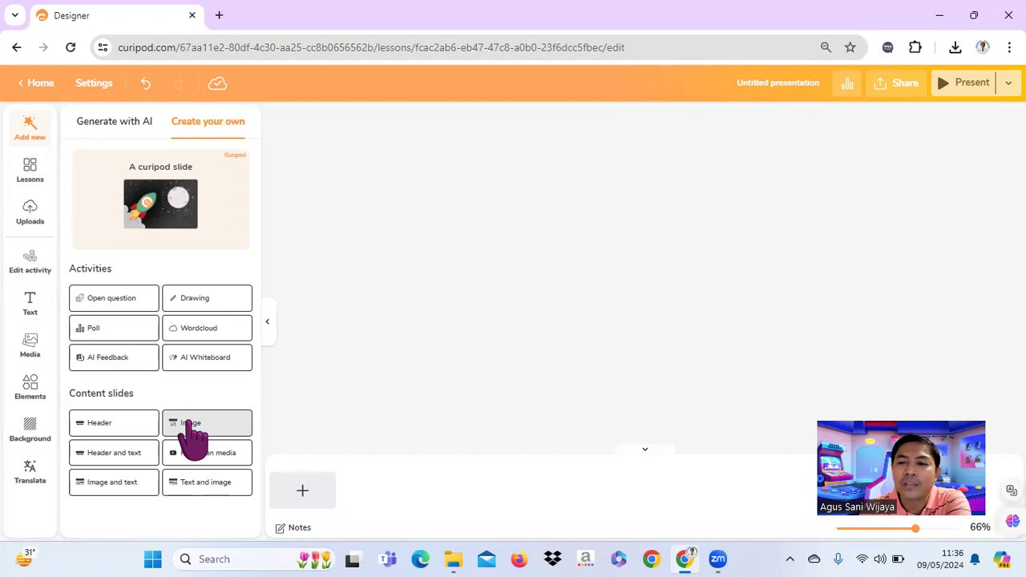
Step: Upload the Diklat eGA Mei 2024 PDF from the Mei folder into the lesson and look through its imported slides
{"action": "left_click", "coordinate": [28, 212]}
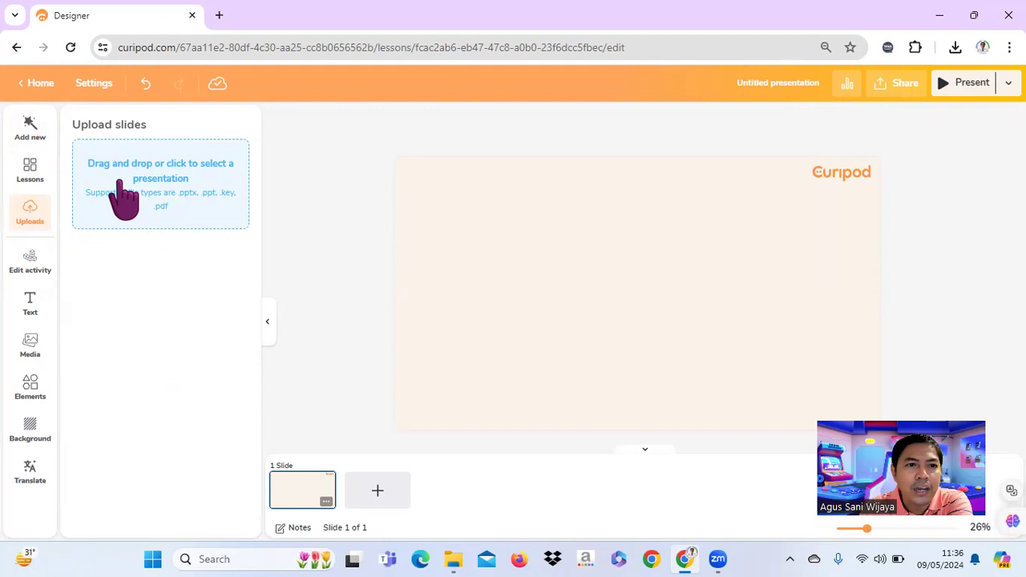
{"action": "left_click", "coordinate": [451, 553]}
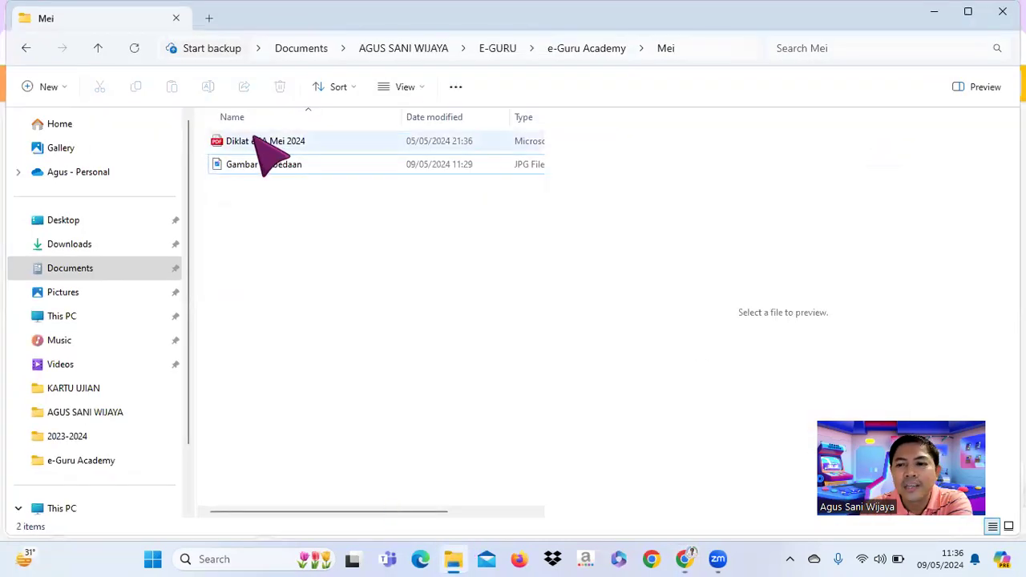
{"action": "left_click", "coordinate": [258, 141]}
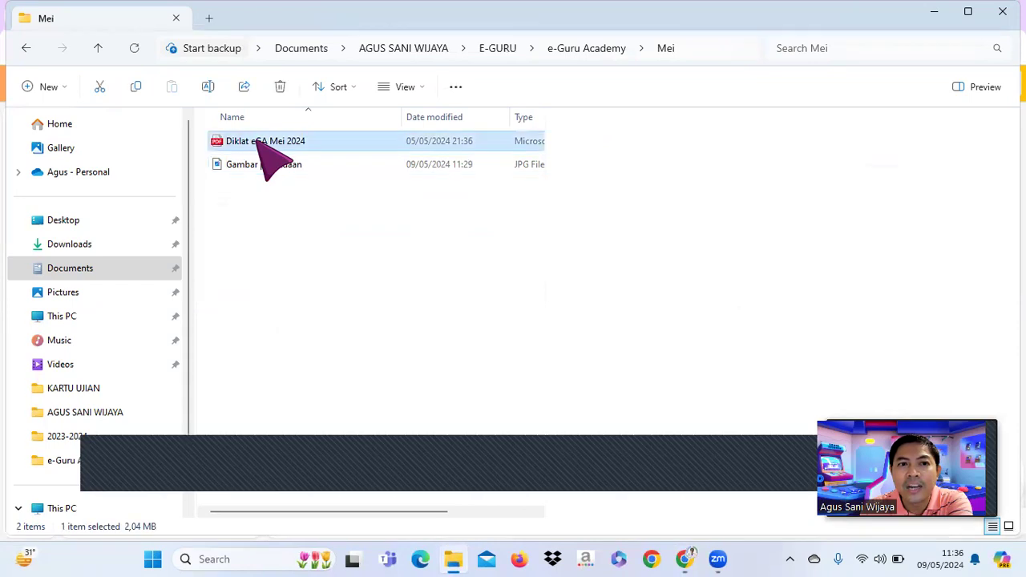
{"action": "scroll", "coordinate": [779, 249], "scroll_direction": "down", "scroll_amount": 2}
{"action": "scroll", "coordinate": [784, 249], "scroll_direction": "up", "scroll_amount": 2}
{"action": "scroll", "coordinate": [786, 249], "scroll_direction": "down", "scroll_amount": 1}
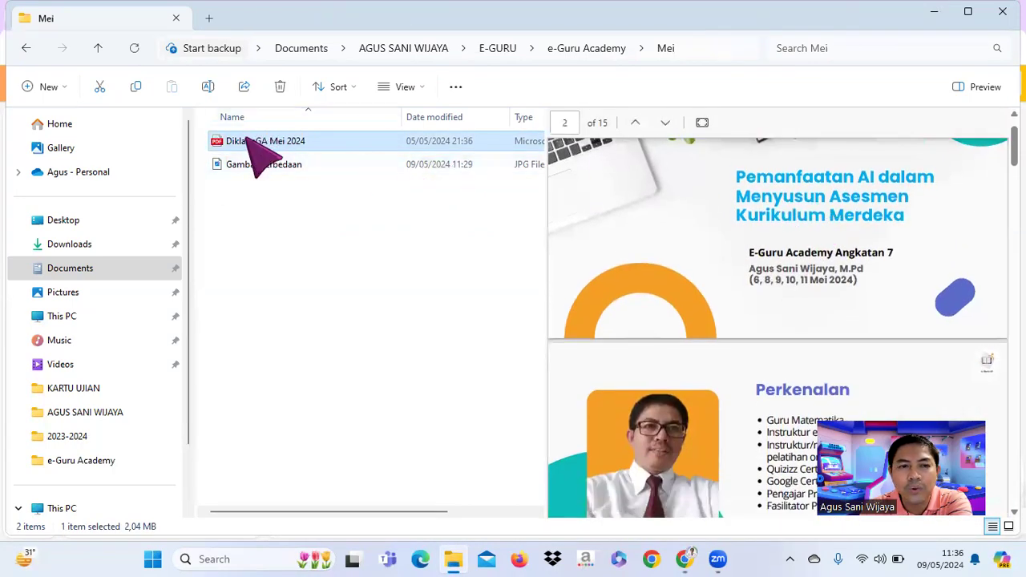
{"action": "left_click_drag", "start_coordinate": [254, 137], "coordinate": [144, 214]}
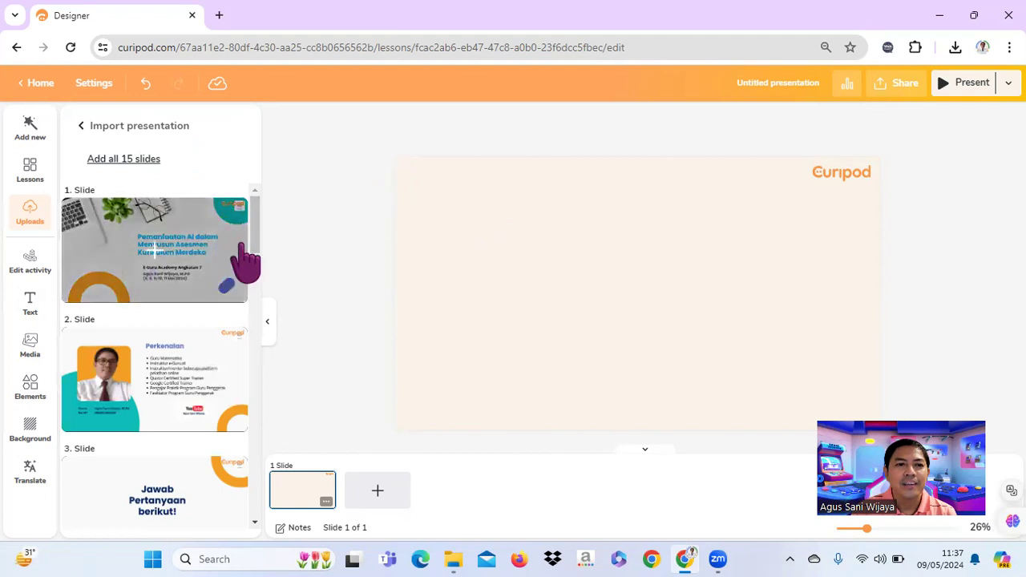
{"action": "left_click_drag", "start_coordinate": [254, 222], "coordinate": [251, 202]}
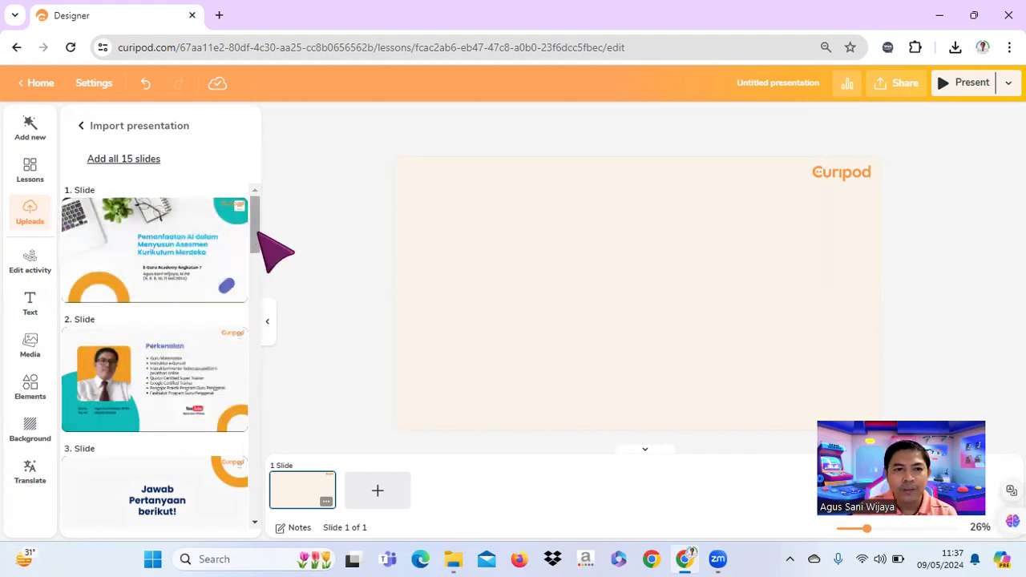
{"action": "mouse_move", "coordinate": [258, 233]}
{"action": "left_mouse_down"}
{"action": "mouse_move", "coordinate": [256, 352]}
{"action": "mouse_move", "coordinate": [263, 218]}
{"action": "left_mouse_up"}
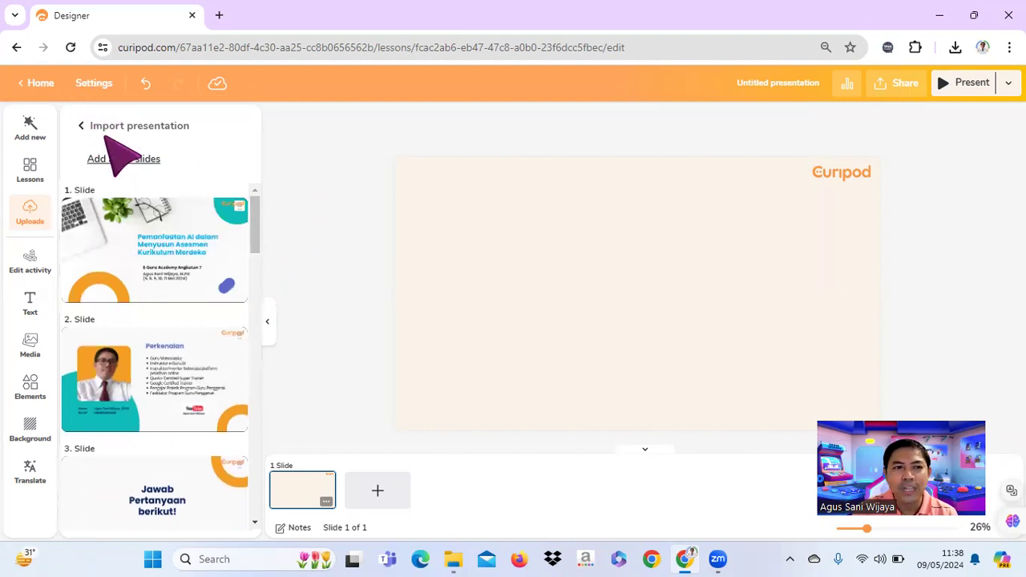
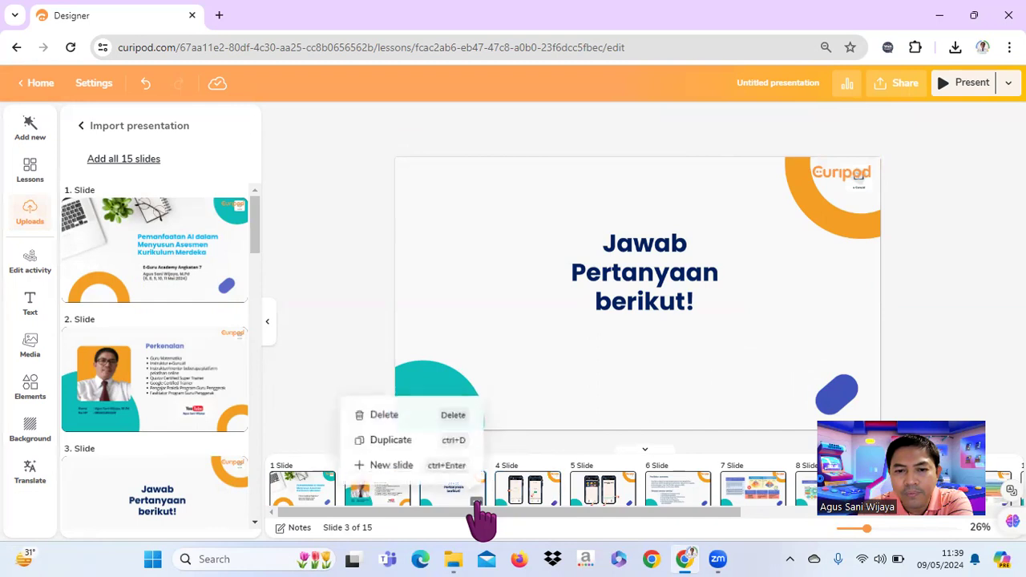
Step: Insert a new slide after slide 3 and make it a Wordcloud activity
{"action": "left_click", "coordinate": [392, 466]}
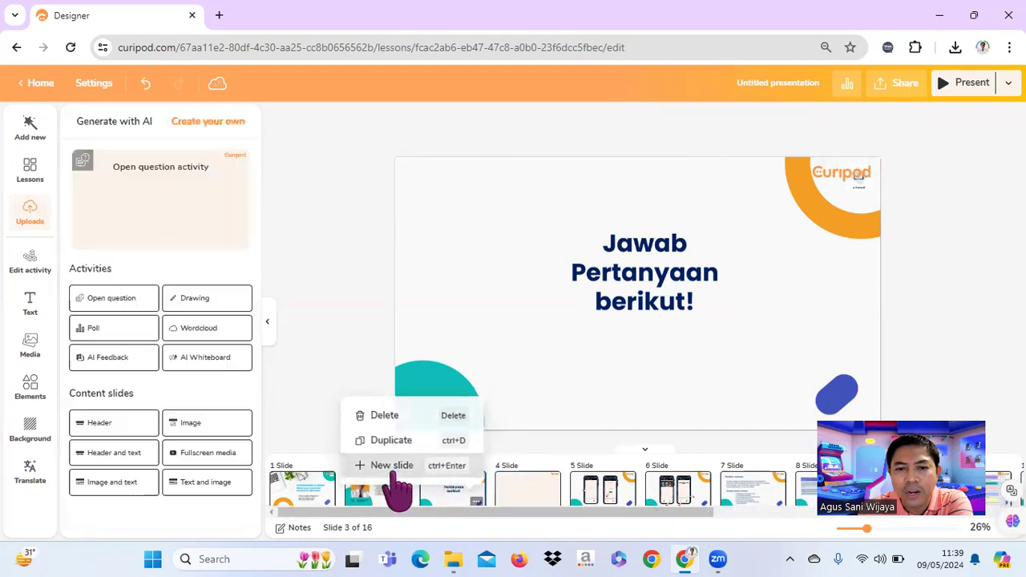
{"action": "left_click", "coordinate": [533, 504]}
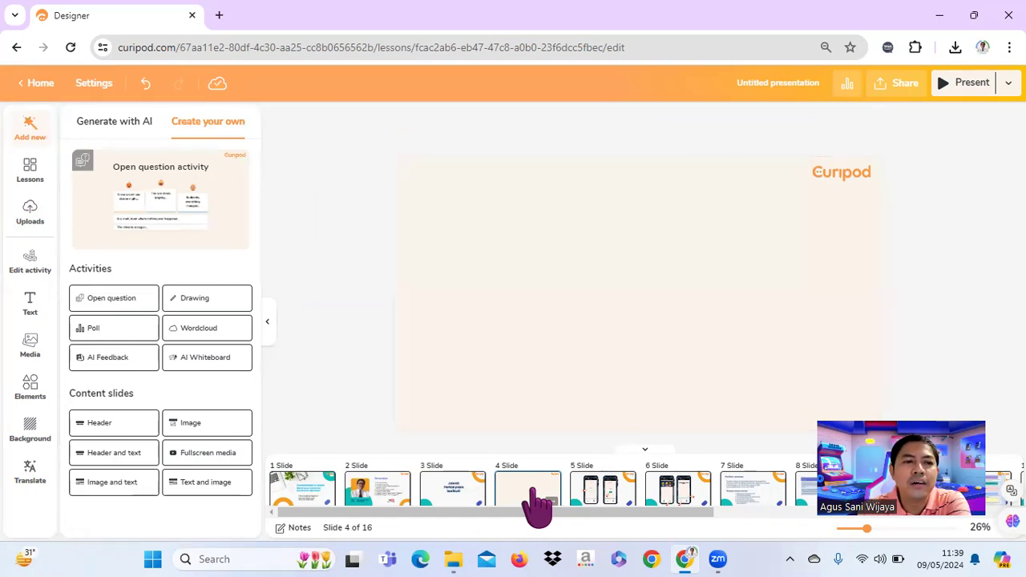
{"action": "left_click", "coordinate": [198, 330]}
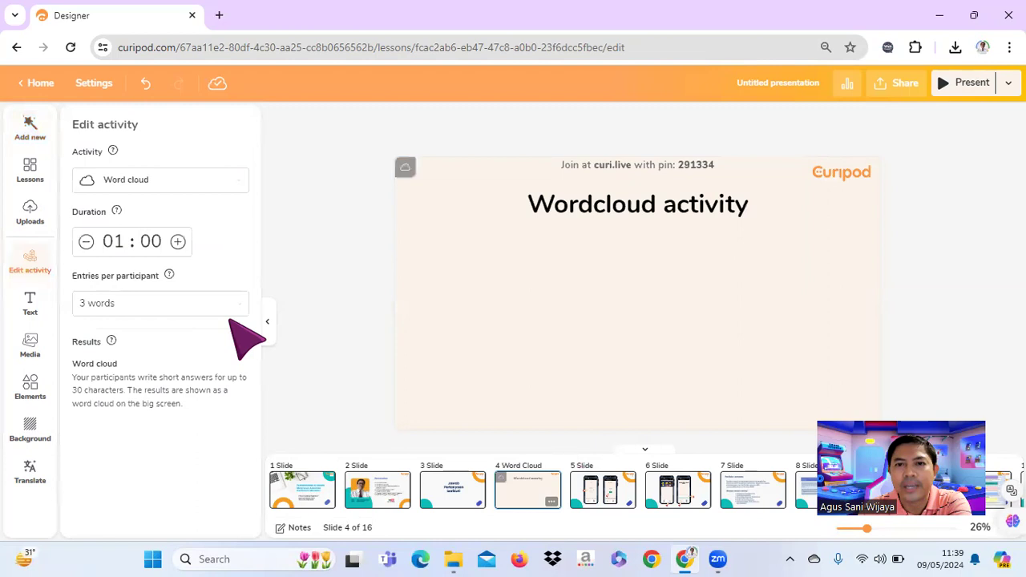
Step: Replace the word cloud slide's title with "Bagaiman perasaan Bapak/Ibu hari ini?"
{"action": "double_click", "coordinate": [597, 205]}
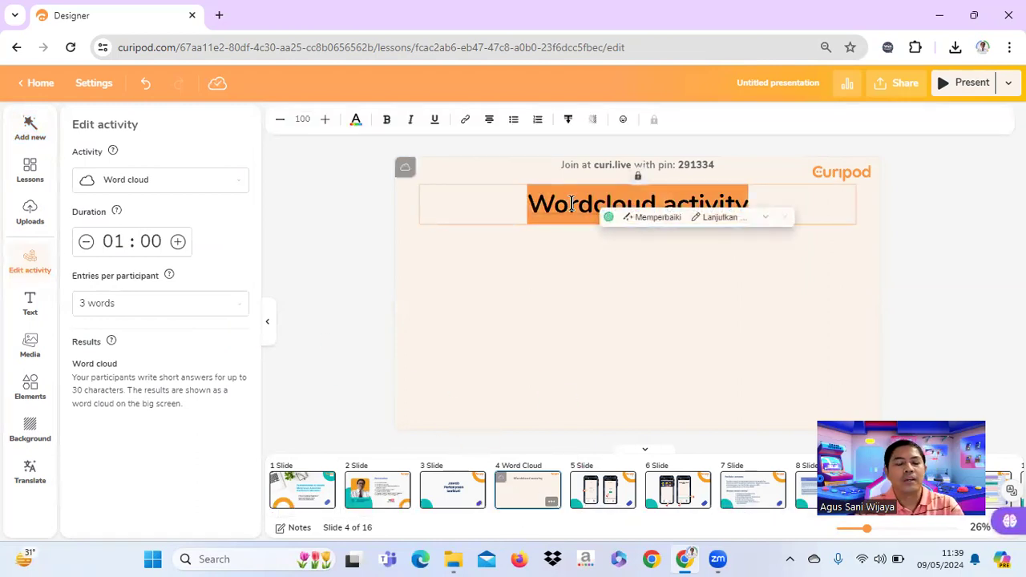
{"action": "type", "text": "Bagaiman perasaan Bapak/Ib"}
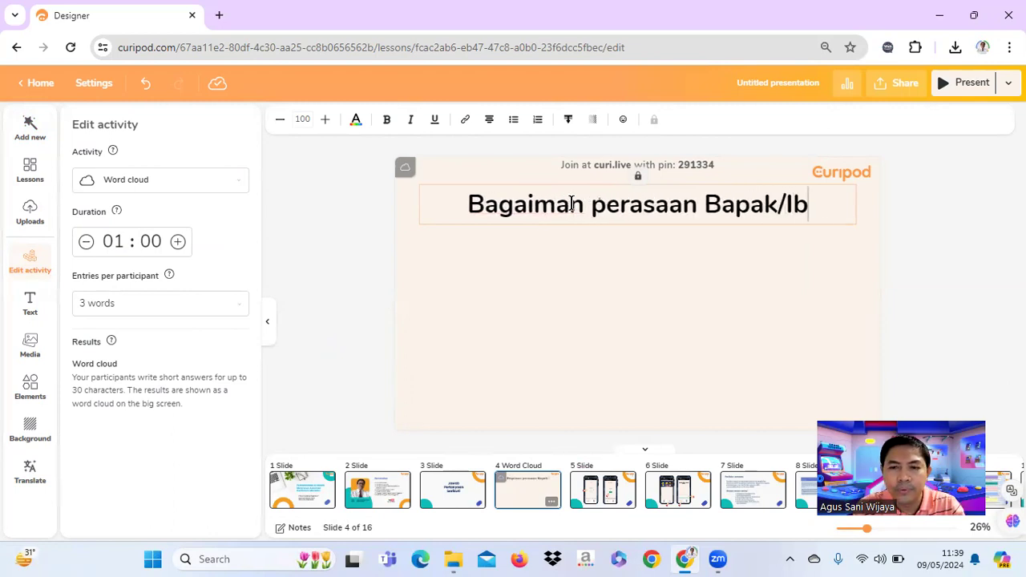
{"action": "type", "text": "u har"}
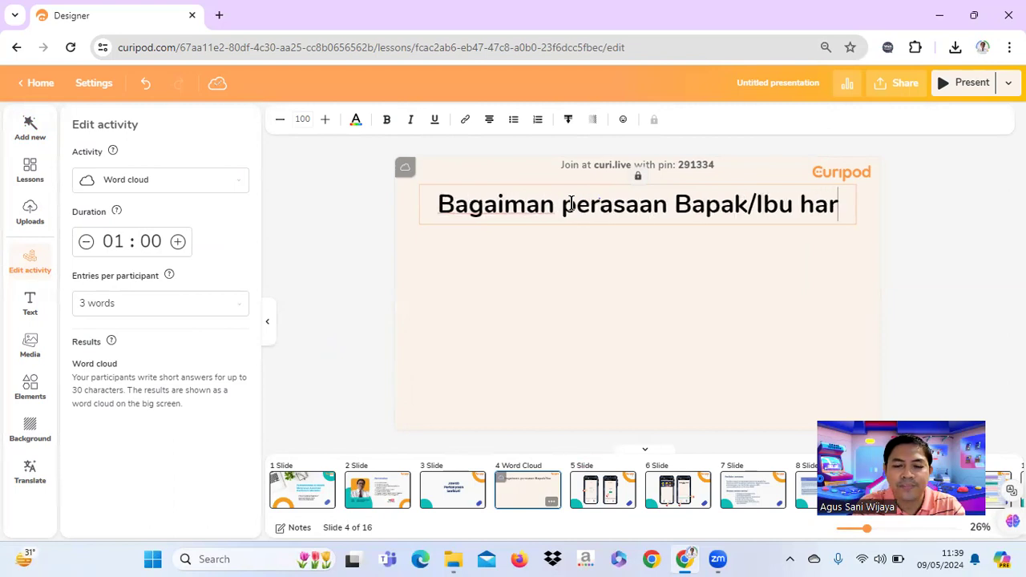
{"action": "type", "text": "i ini"}
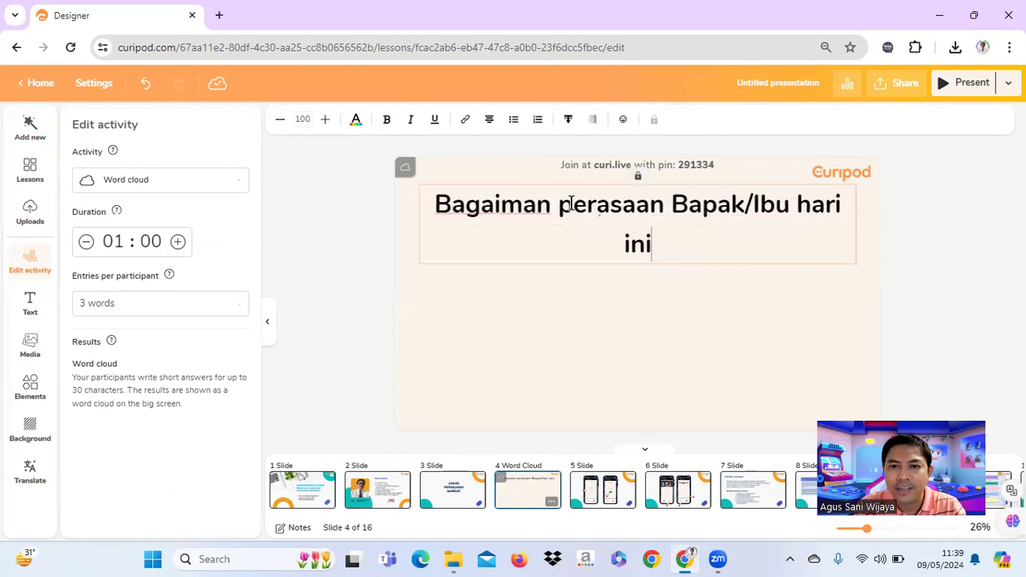
{"action": "type", "text": "?"}
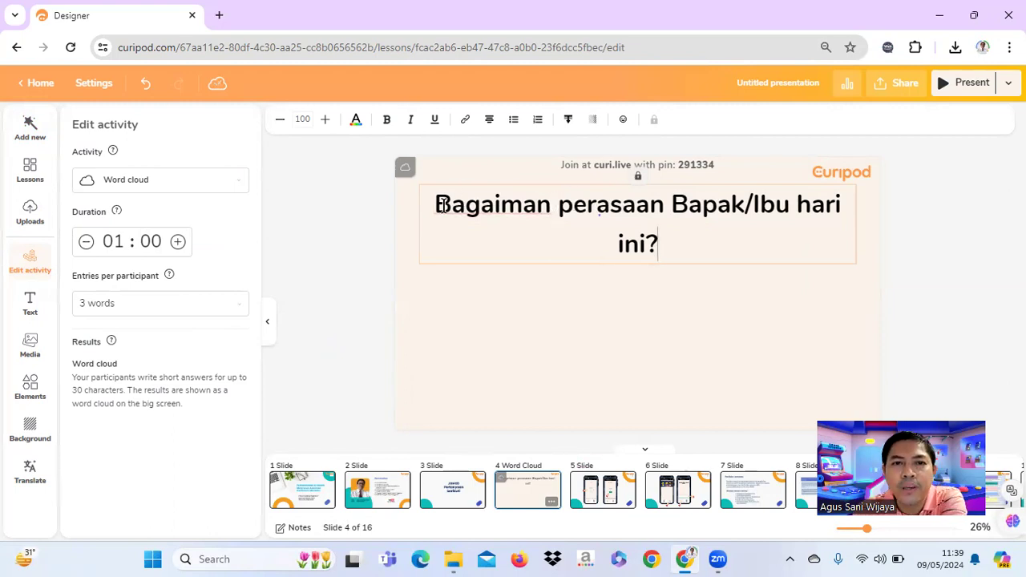
Step: Reduce the word cloud title's font size to 90 and colour the text violet
{"action": "left_click_drag", "start_coordinate": [440, 207], "coordinate": [735, 264]}
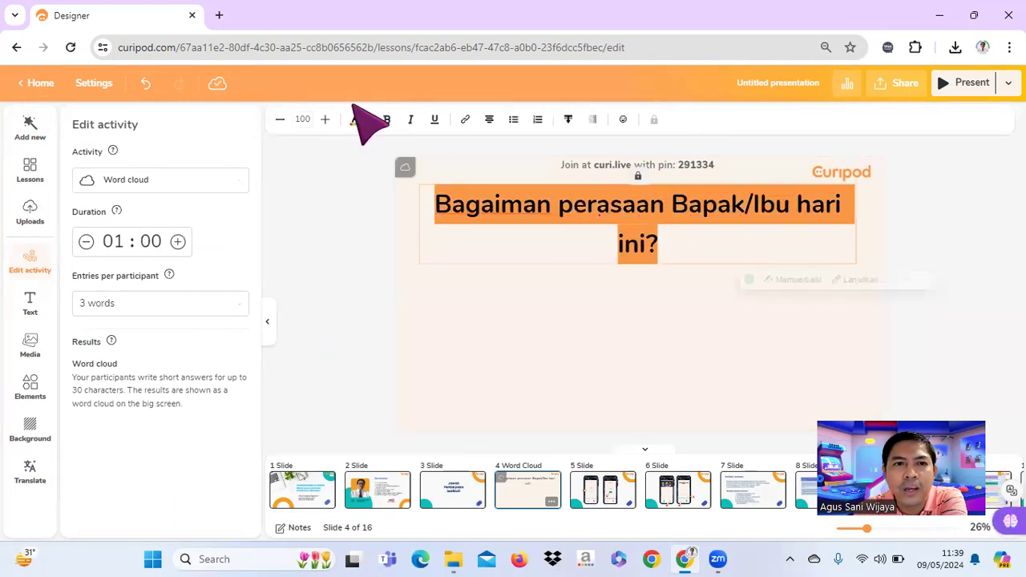
{"action": "left_click", "coordinate": [281, 120]}
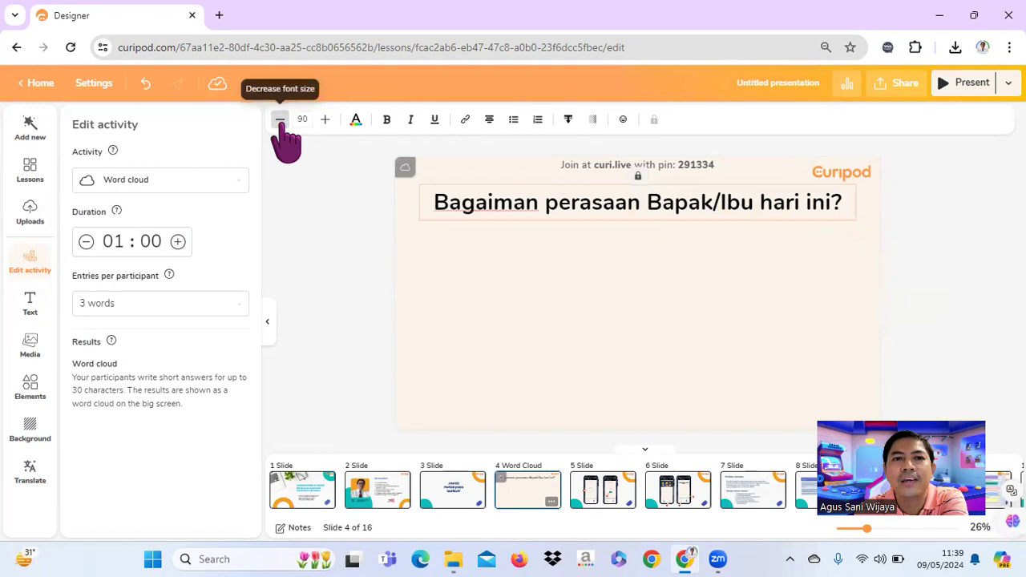
{"action": "left_click", "coordinate": [356, 120]}
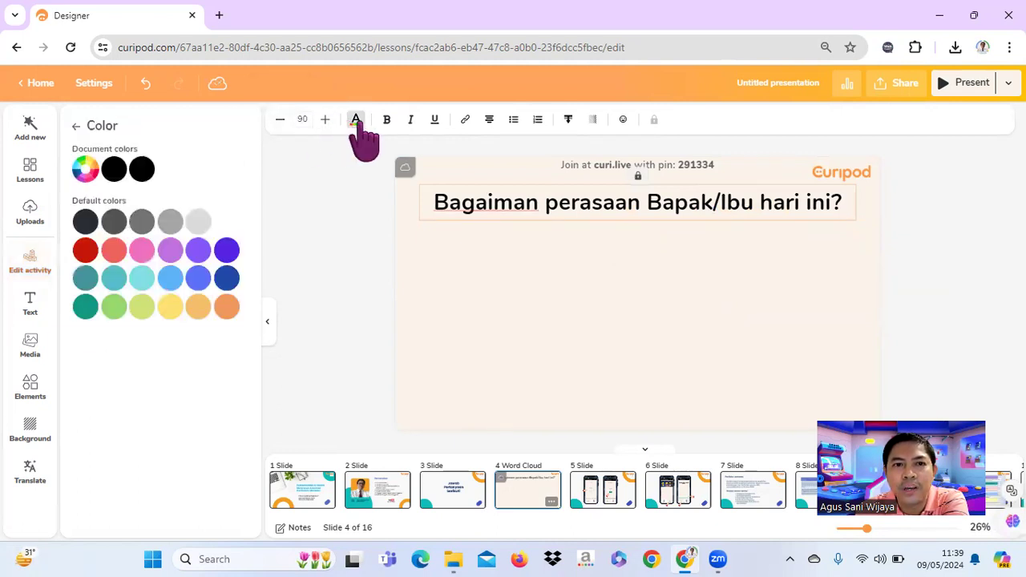
{"action": "left_click", "coordinate": [85, 250]}
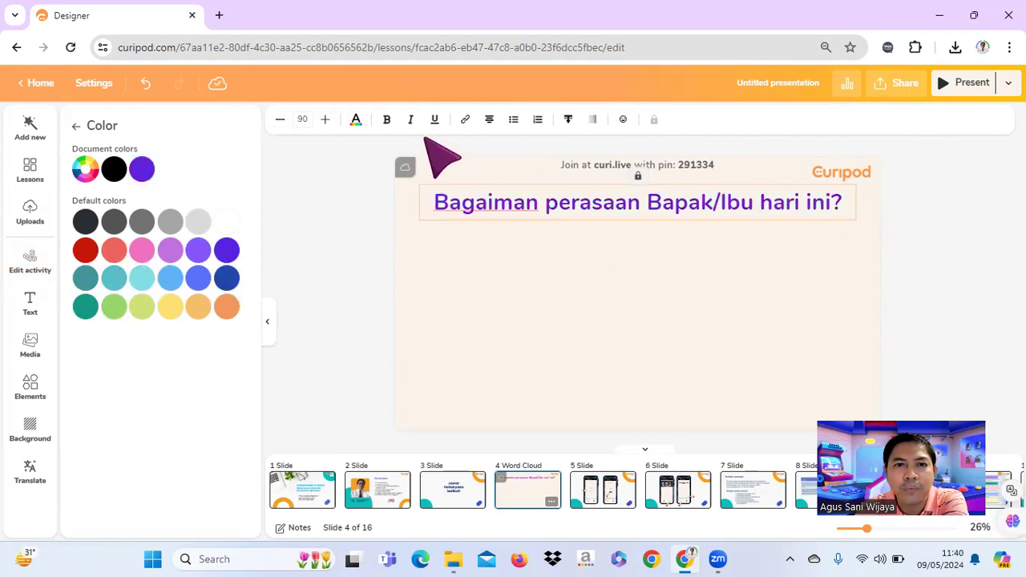
Step: Make the word cloud title bold, trying italics on it and removing them again
{"action": "left_click", "coordinate": [386, 120]}
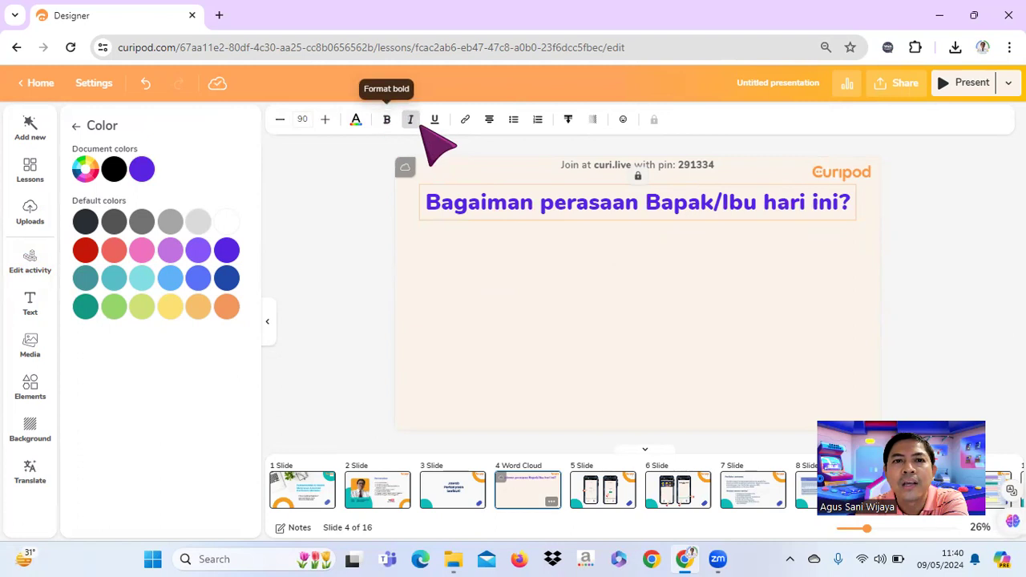
{"action": "left_click", "coordinate": [411, 120]}
{"action": "left_click", "coordinate": [411, 119]}
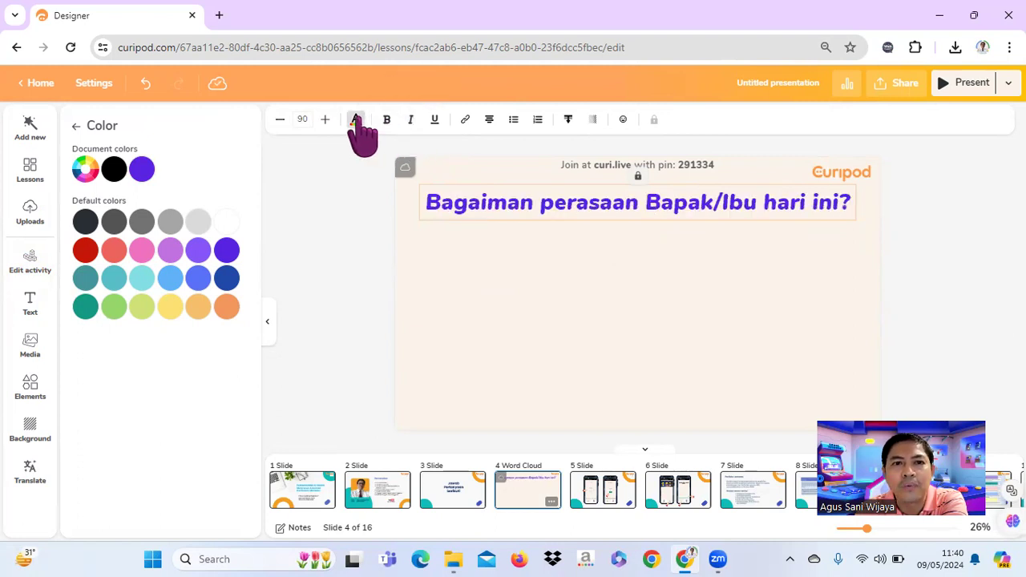
{"action": "left_click", "coordinate": [387, 119]}
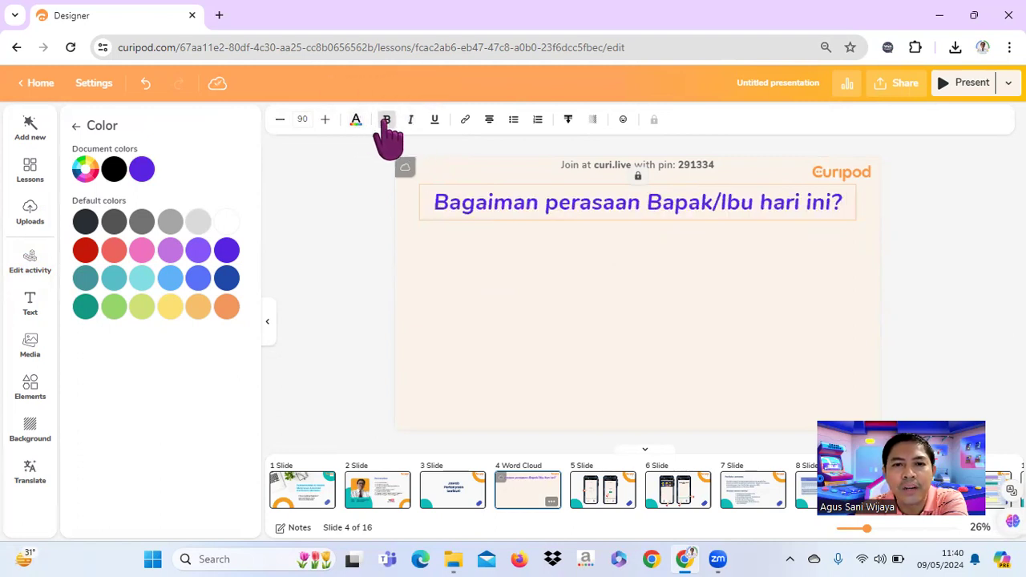
{"action": "left_click", "coordinate": [386, 121]}
{"action": "left_click", "coordinate": [410, 120]}
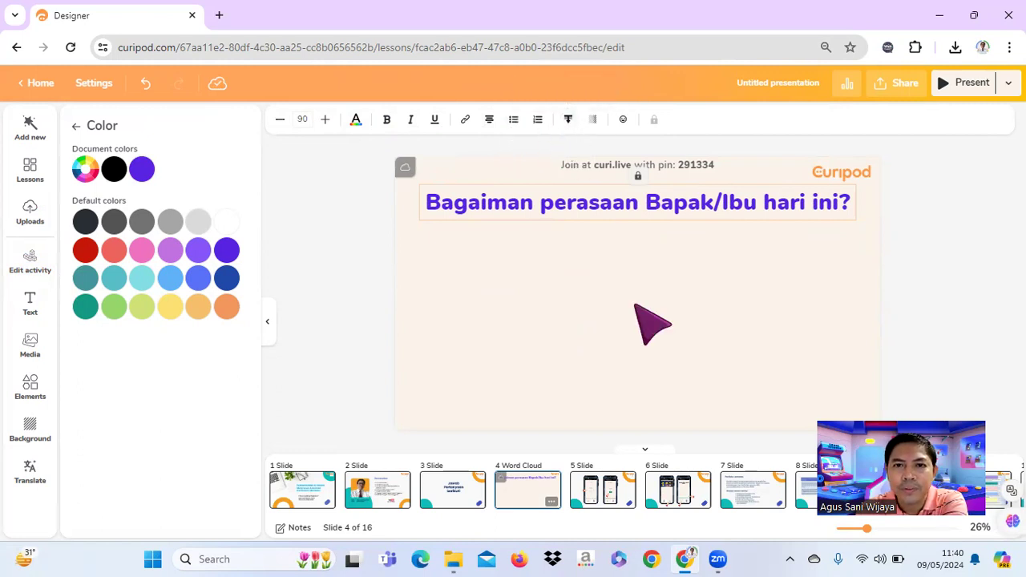
Step: Correct the word cloud title's first word to "Bagaimana" and reduce the title's font size so it fits on one line
{"action": "left_click", "coordinate": [598, 265]}
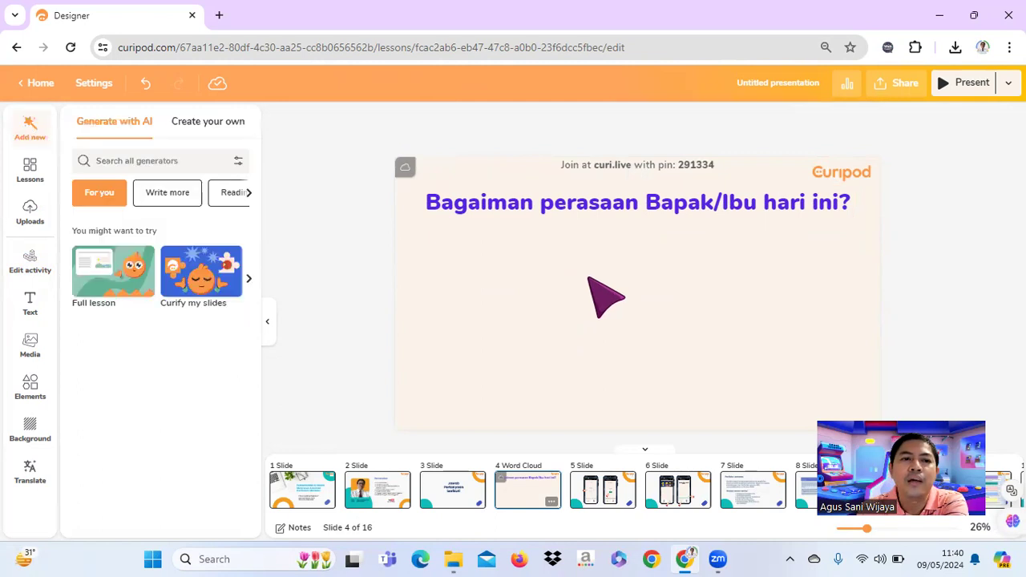
{"action": "left_click", "coordinate": [533, 204]}
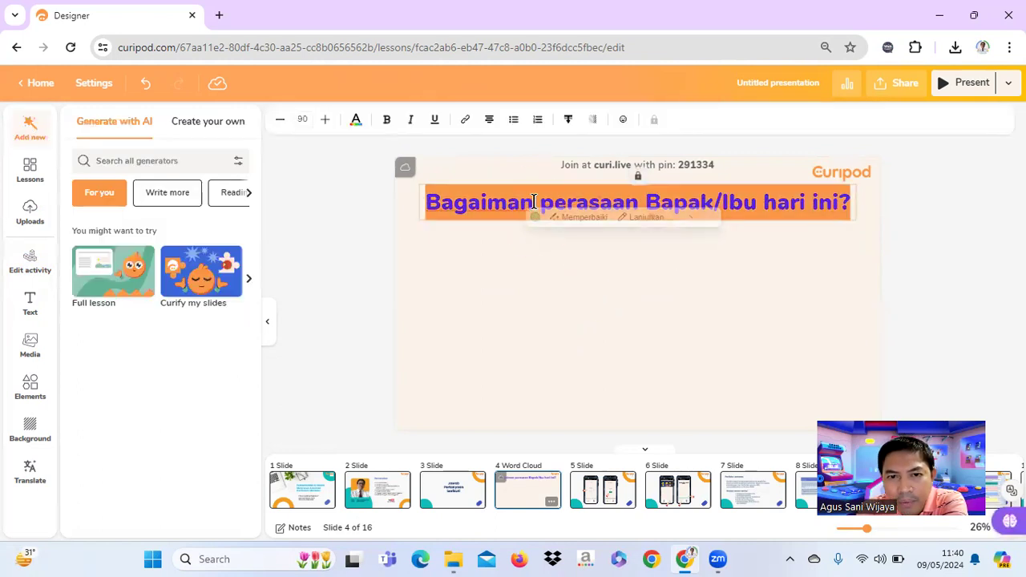
{"action": "left_click", "coordinate": [533, 202]}
{"action": "type", "text": "a"}
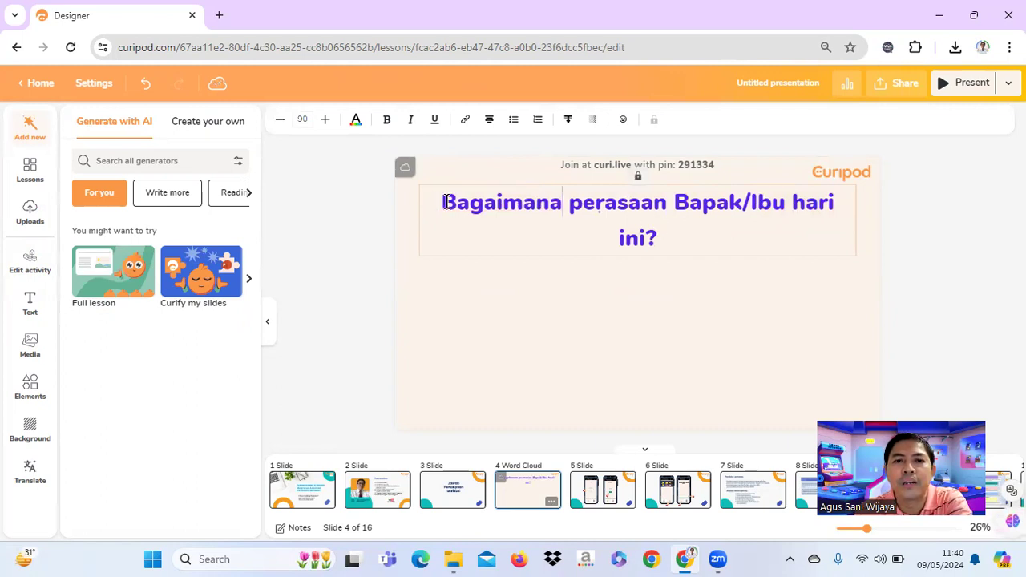
{"action": "triple_click", "coordinate": [493, 200]}
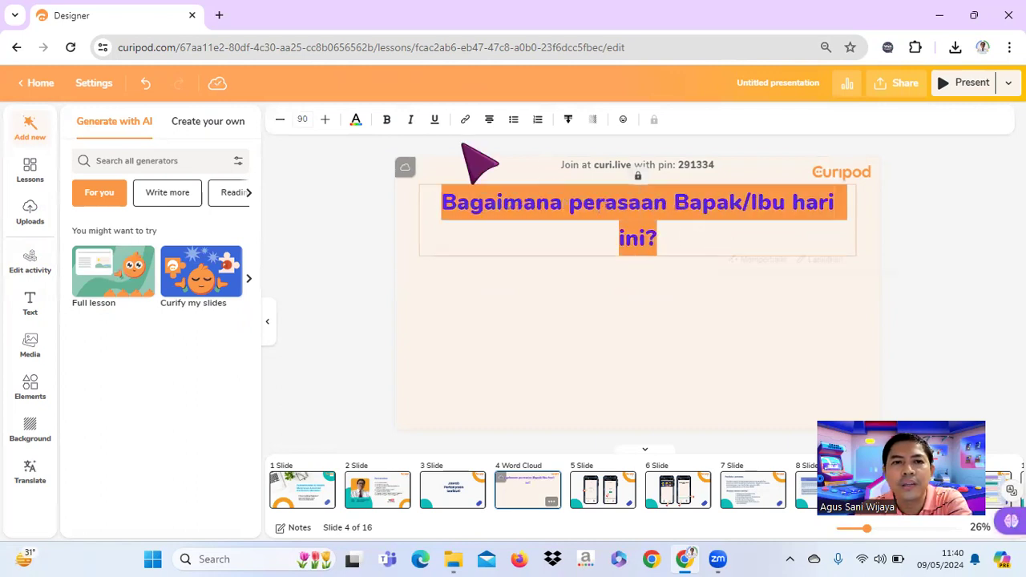
{"action": "left_click", "coordinate": [280, 119]}
{"action": "left_click", "coordinate": [664, 295]}
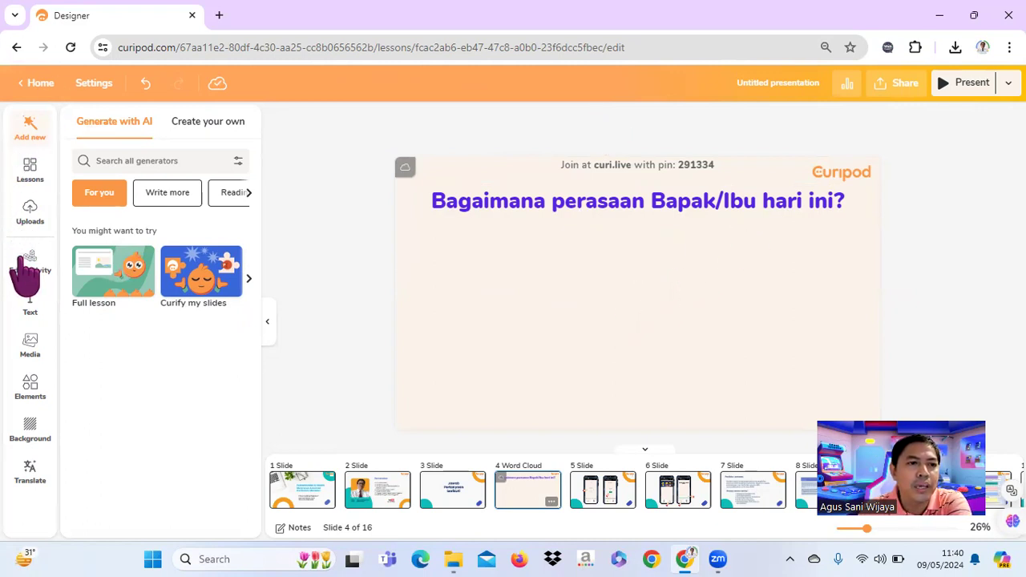
Step: Browse the Unsplash image library for pictures to use on the word cloud slide
{"action": "left_click", "coordinate": [30, 345]}
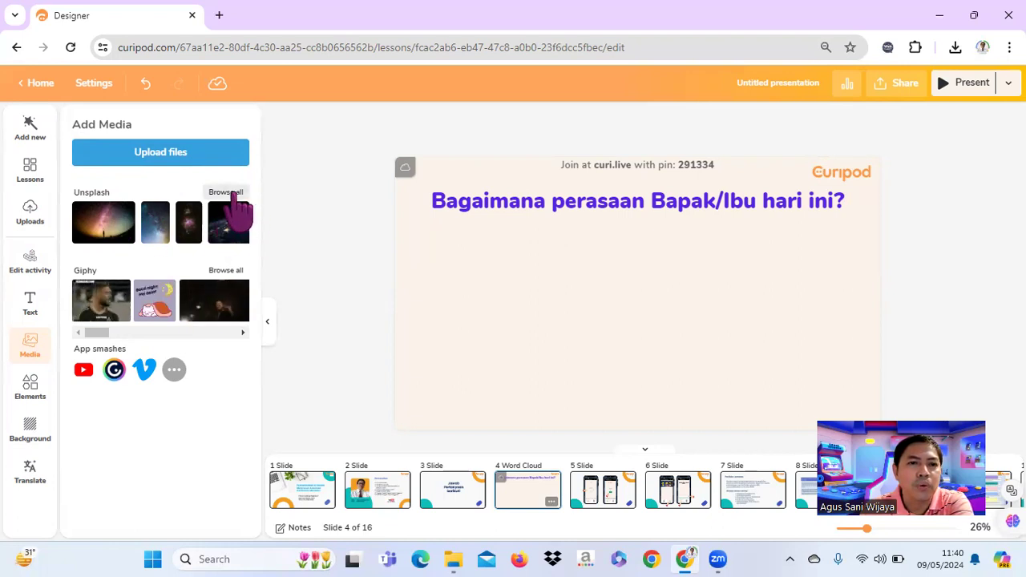
{"action": "left_click", "coordinate": [226, 192]}
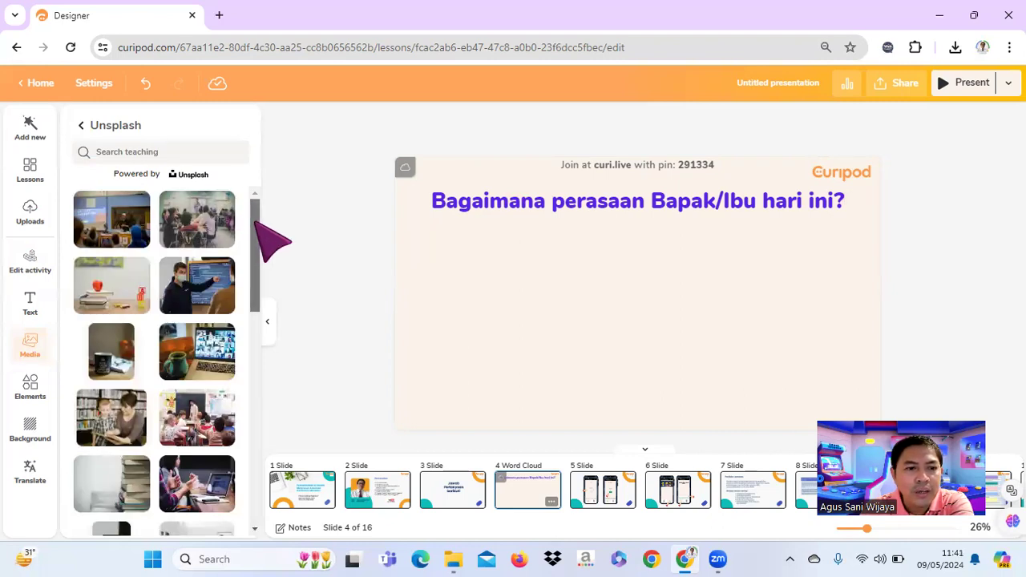
{"action": "left_click_drag", "start_coordinate": [255, 221], "coordinate": [238, 205]}
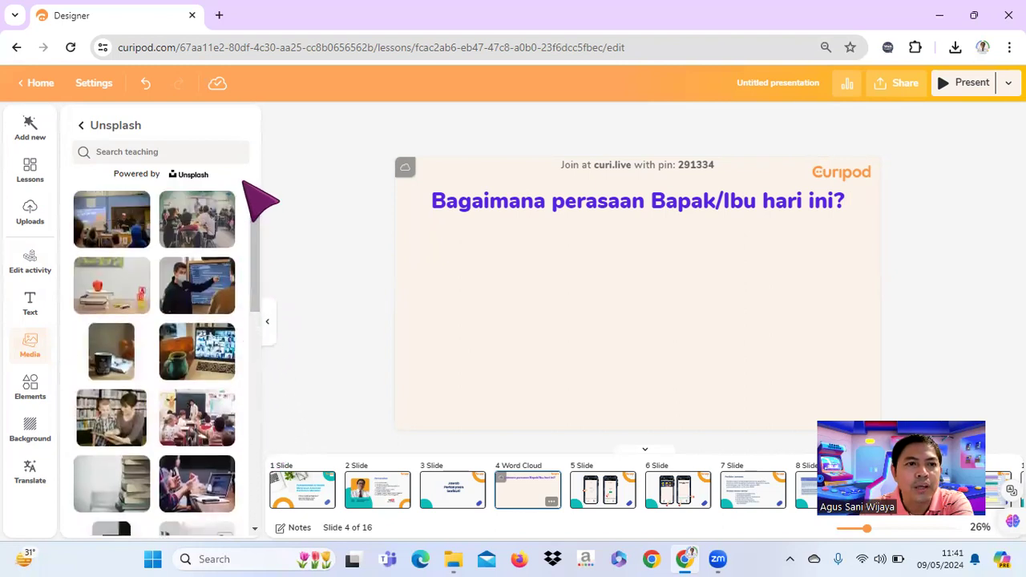
{"action": "left_click", "coordinate": [81, 128]}
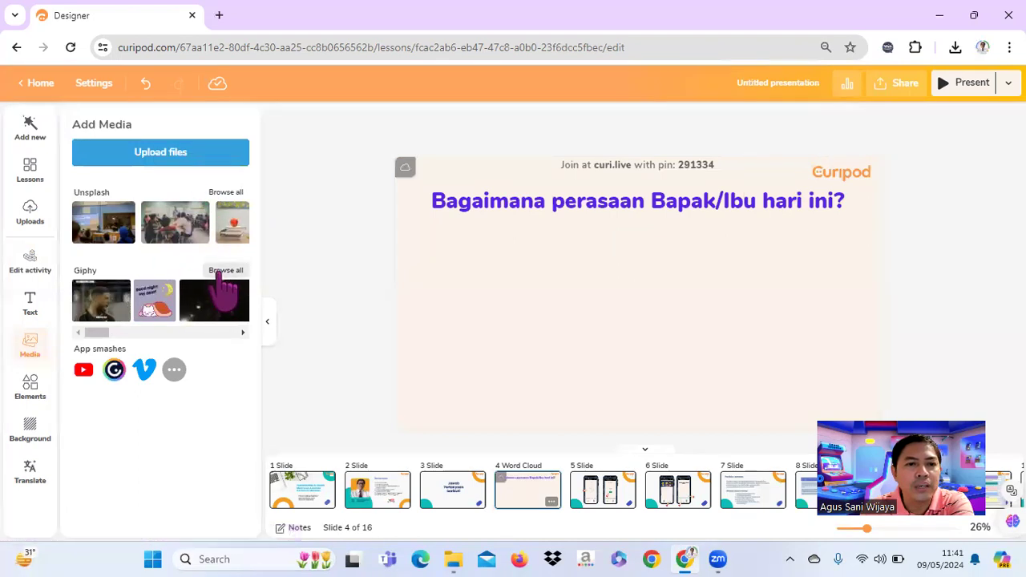
Step: Search the Giphy library for "feels", look over the GIFs and clear the search
{"action": "left_click", "coordinate": [221, 271]}
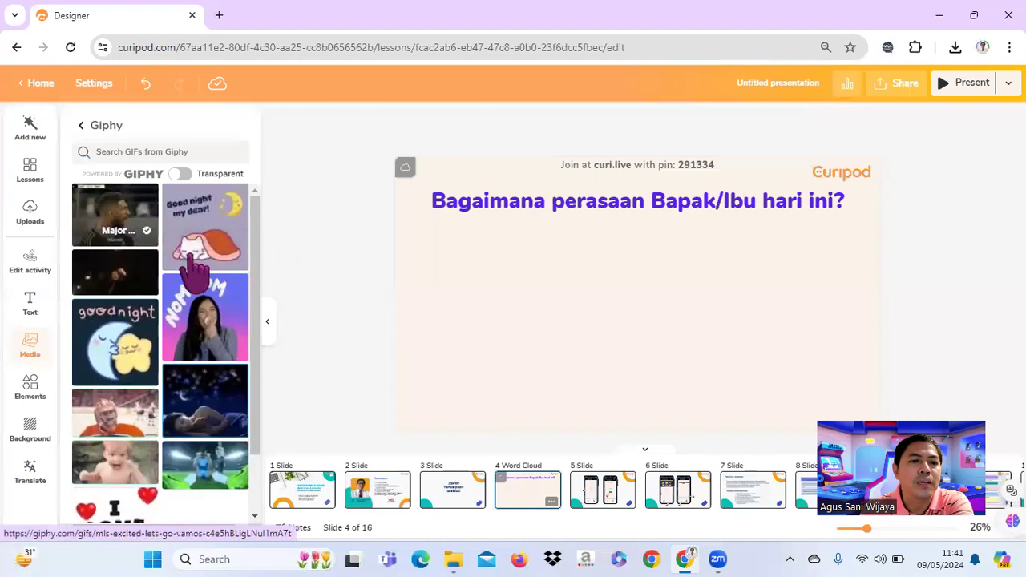
{"action": "left_click", "coordinate": [103, 150]}
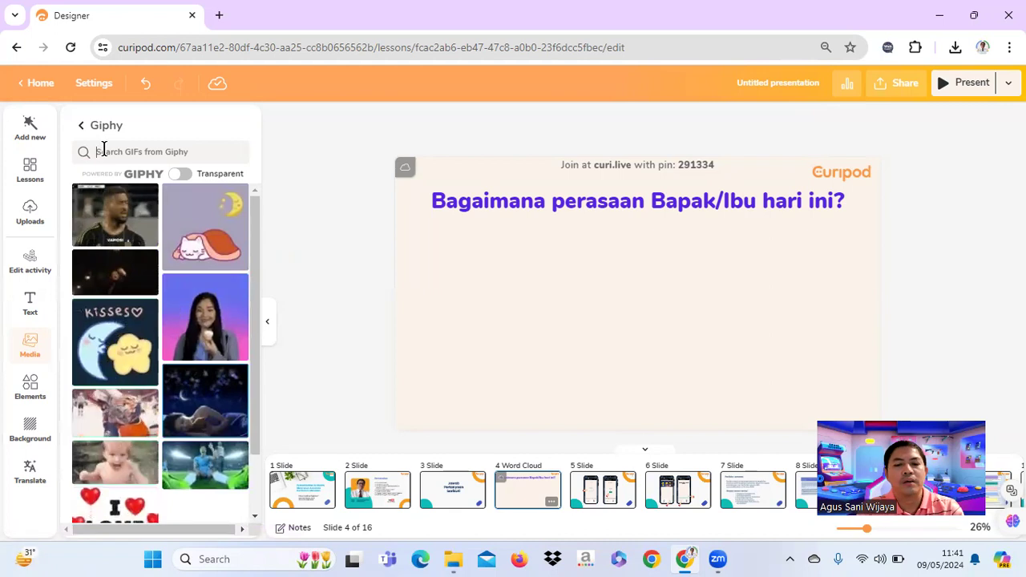
{"action": "type", "text": "fe"}
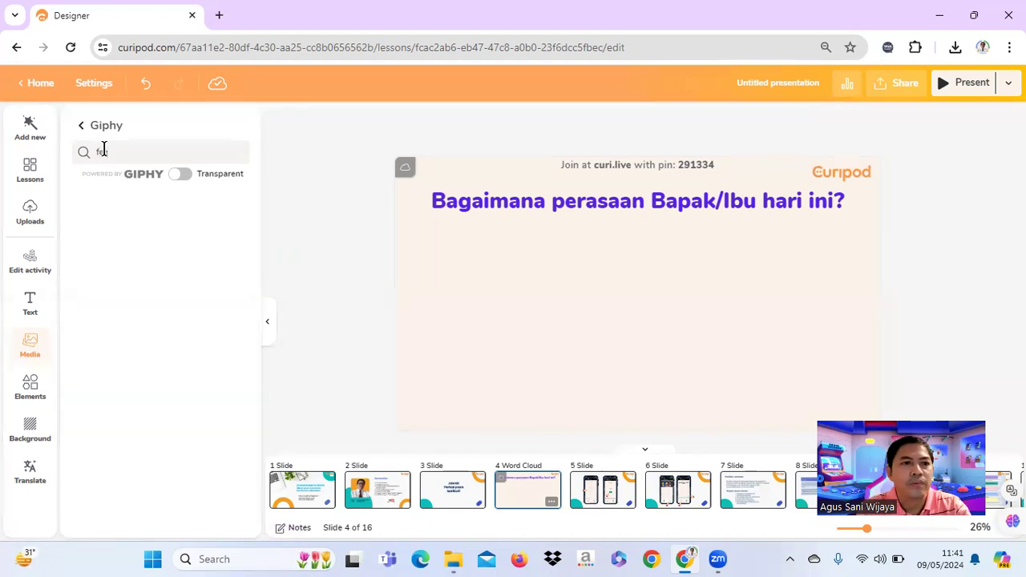
{"action": "type", "text": "ls"}
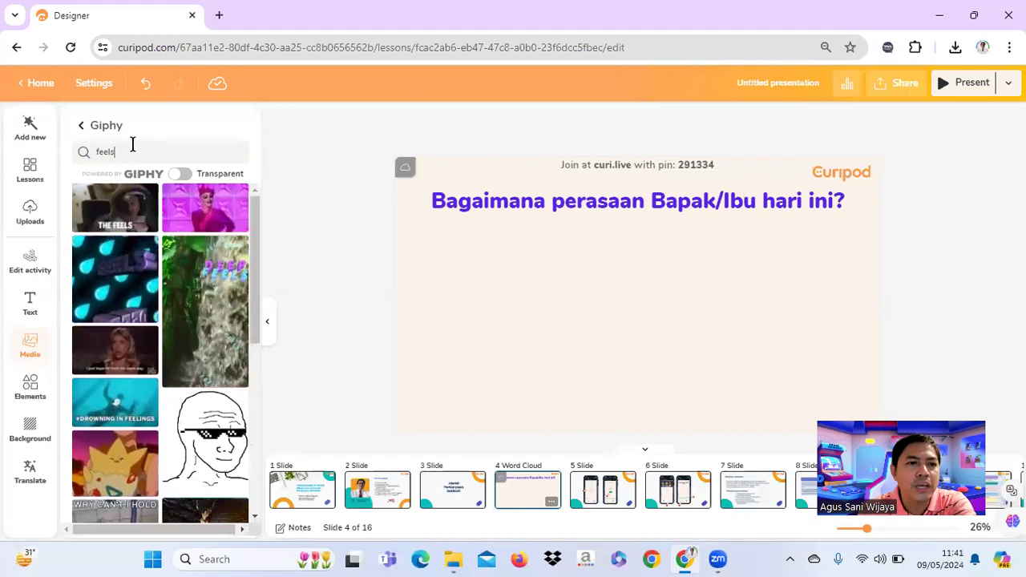
{"action": "key", "text": "BackSpace"}
{"action": "key", "text": "BackSpace"}
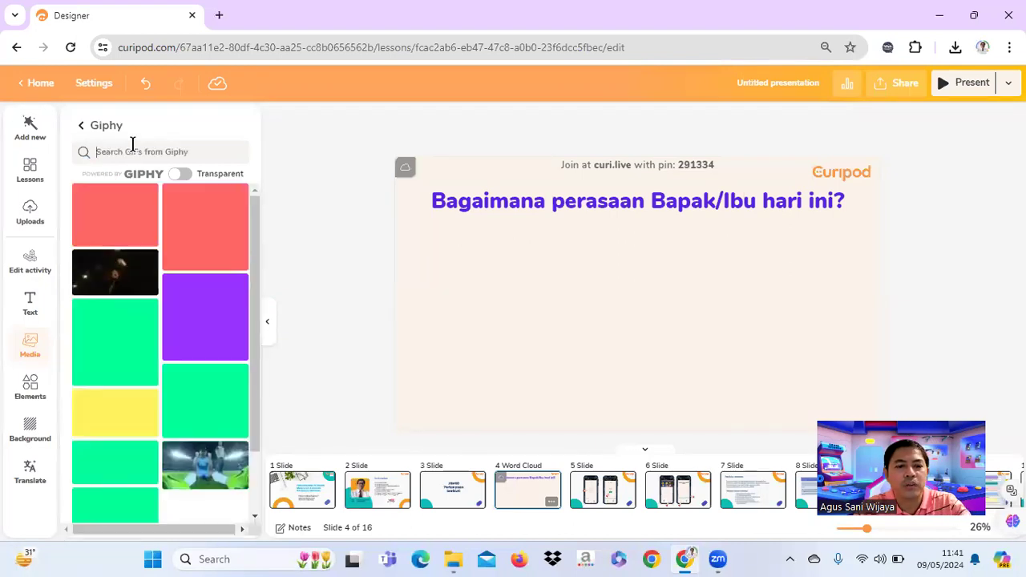
Step: Search Giphy for "emoticon" and place the smiley with sunglasses on the left side of the slide, below the title
{"action": "type", "text": "emoticon"}
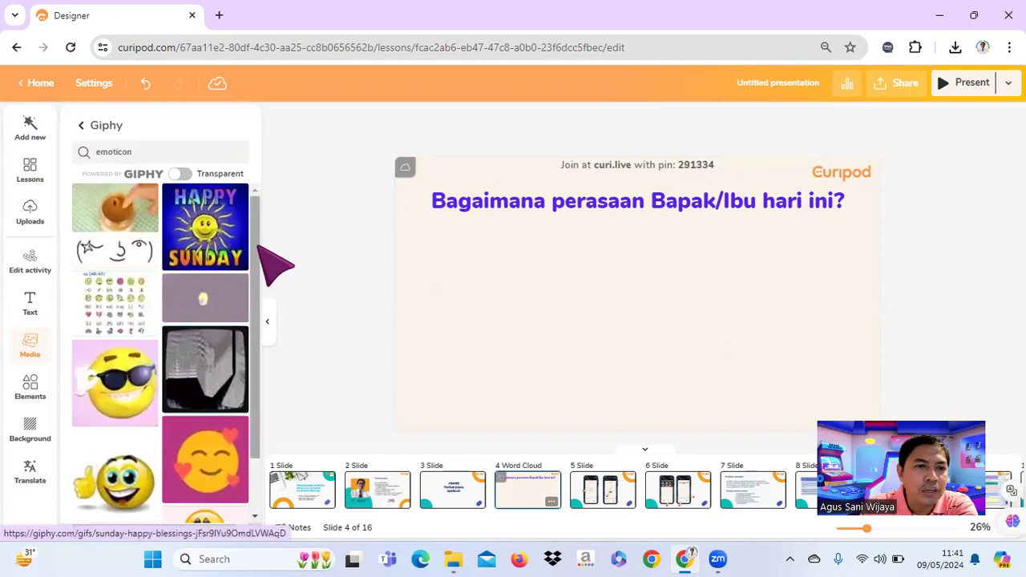
{"action": "left_click_drag", "start_coordinate": [258, 299], "coordinate": [261, 335]}
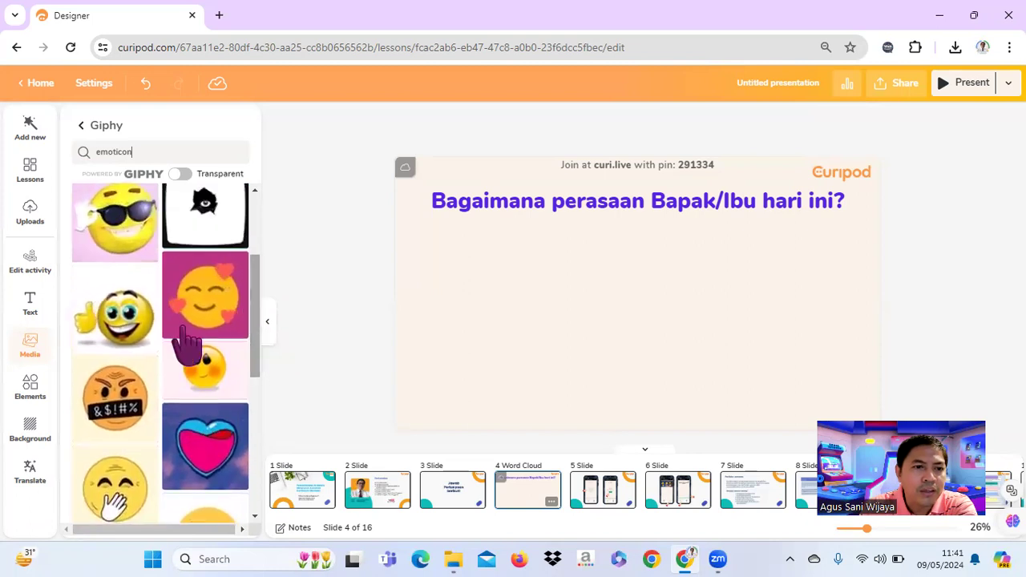
{"action": "left_click", "coordinate": [114, 251]}
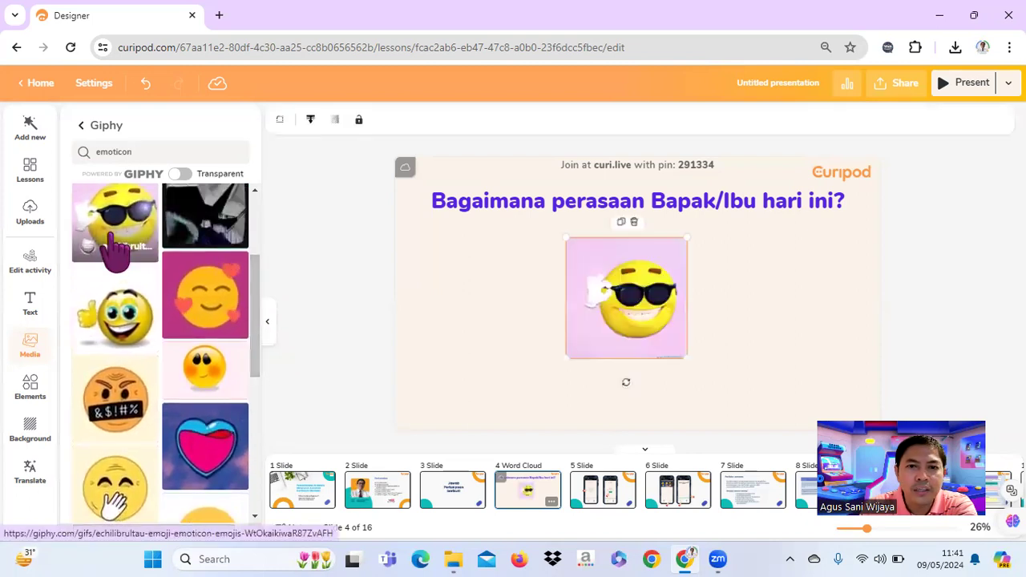
{"action": "left_click_drag", "start_coordinate": [659, 319], "coordinate": [552, 333]}
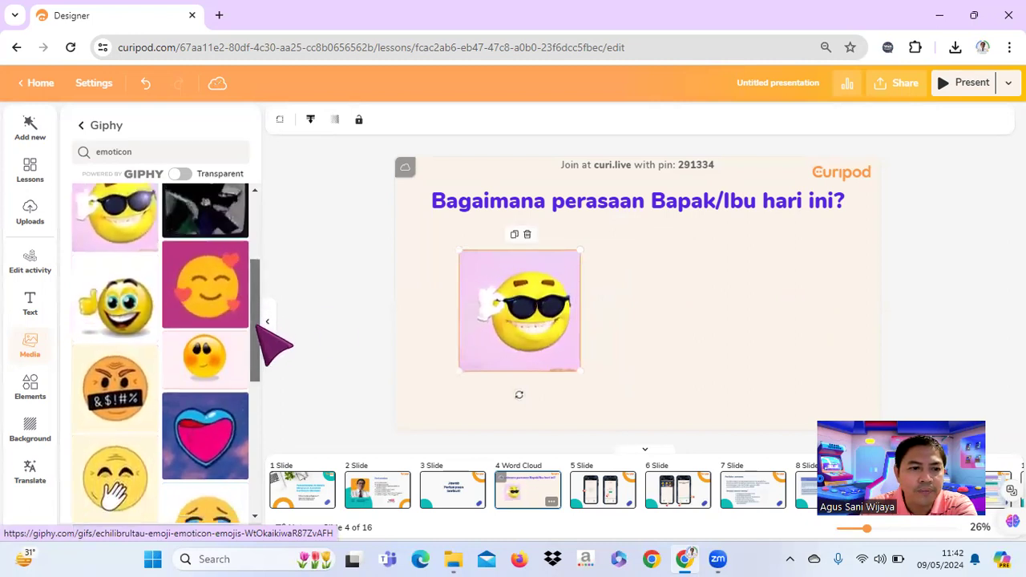
Step: Add the sad crying-face GIF to the slide and place it beside the sunglasses smiley
{"action": "scroll", "coordinate": [209, 409], "scroll_direction": "down", "scroll_amount": 1}
{"action": "left_click", "coordinate": [209, 413]}
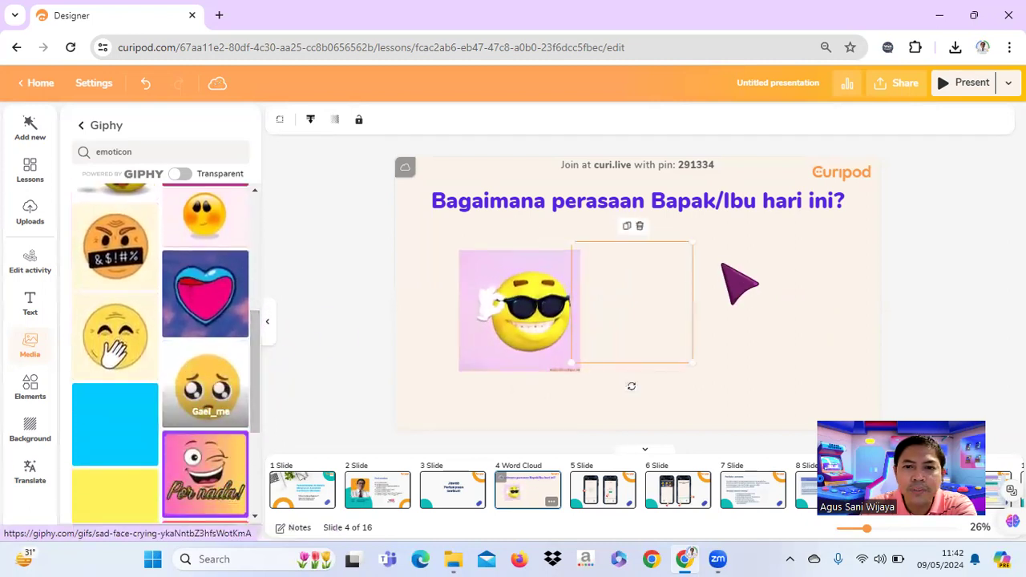
{"action": "left_click_drag", "start_coordinate": [644, 309], "coordinate": [676, 320]}
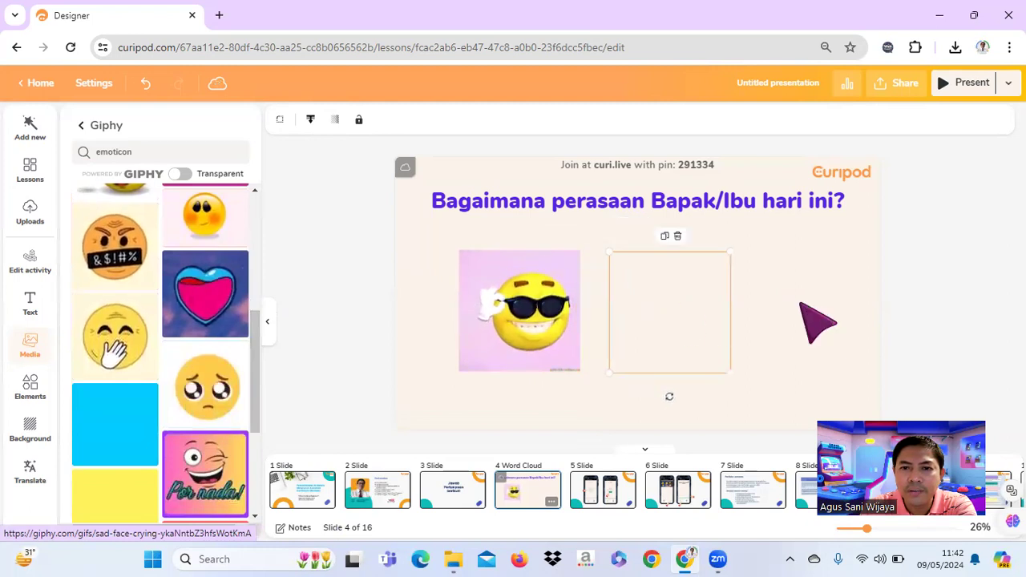
{"action": "left_click", "coordinate": [781, 314]}
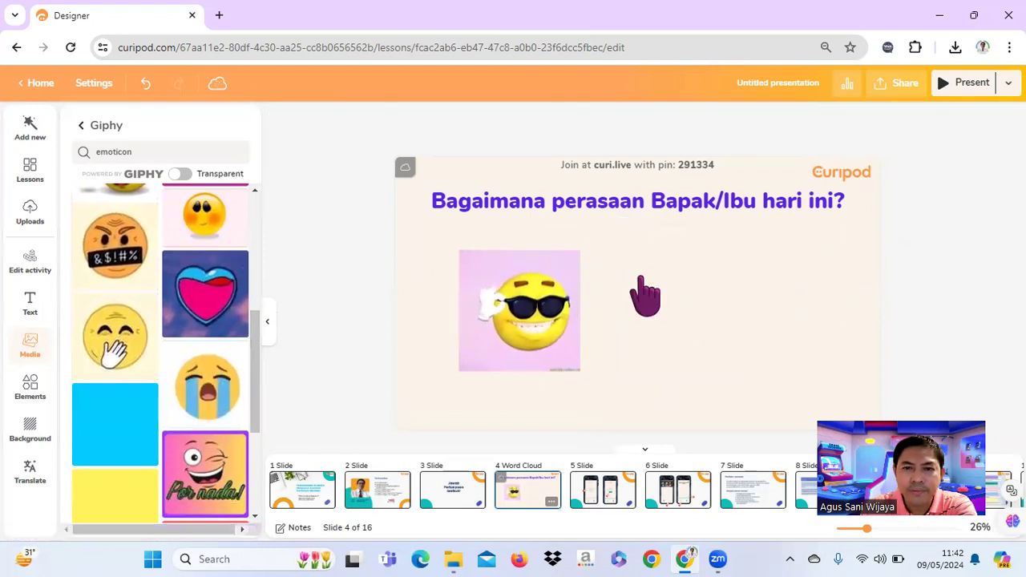
{"action": "left_click", "coordinate": [680, 339]}
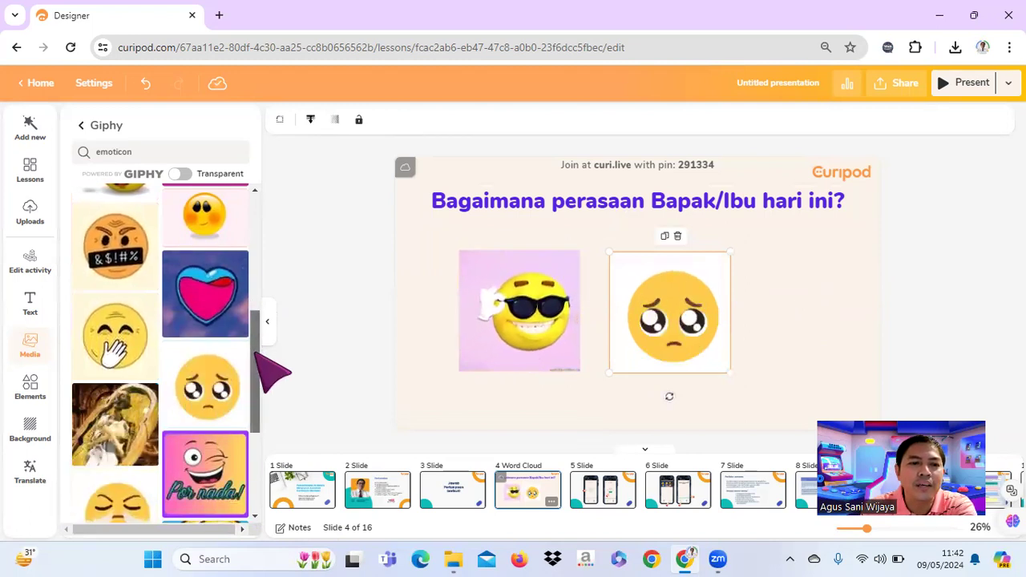
Step: Add the angry-face GIF and place it on the slide to the right of the crying face
{"action": "left_click_drag", "start_coordinate": [257, 354], "coordinate": [251, 396]}
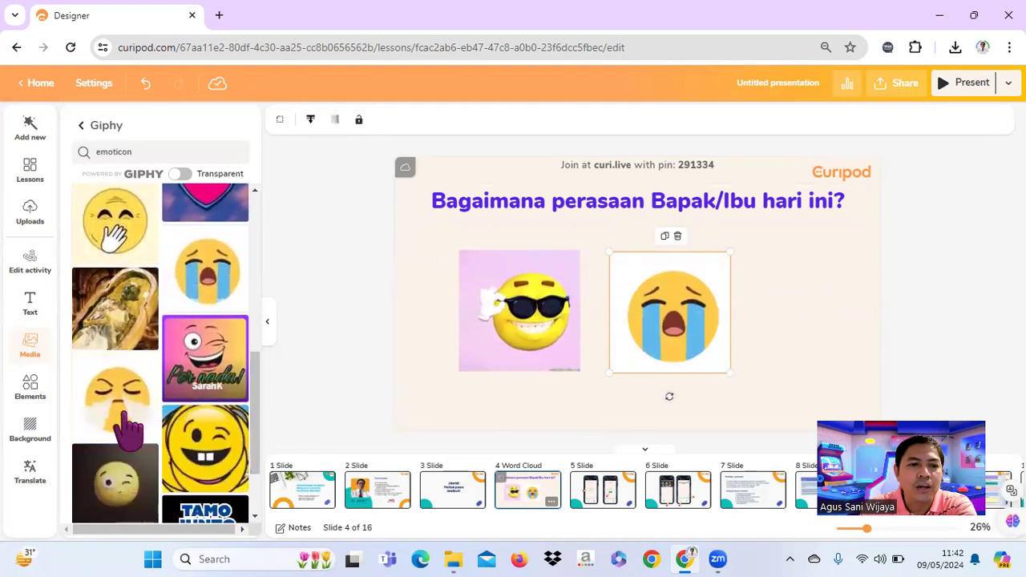
{"action": "left_click", "coordinate": [120, 413]}
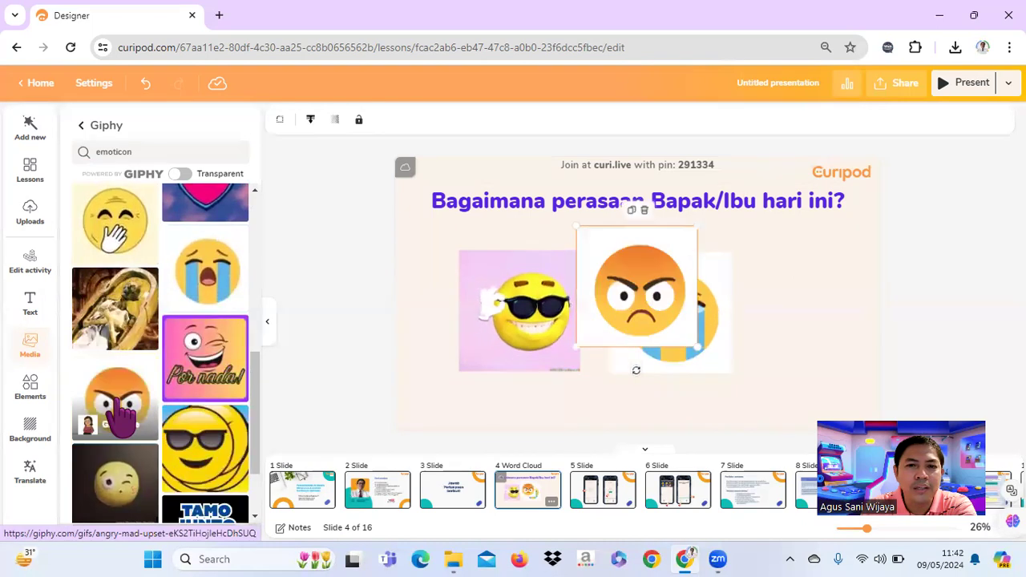
{"action": "left_click_drag", "start_coordinate": [653, 308], "coordinate": [828, 321]}
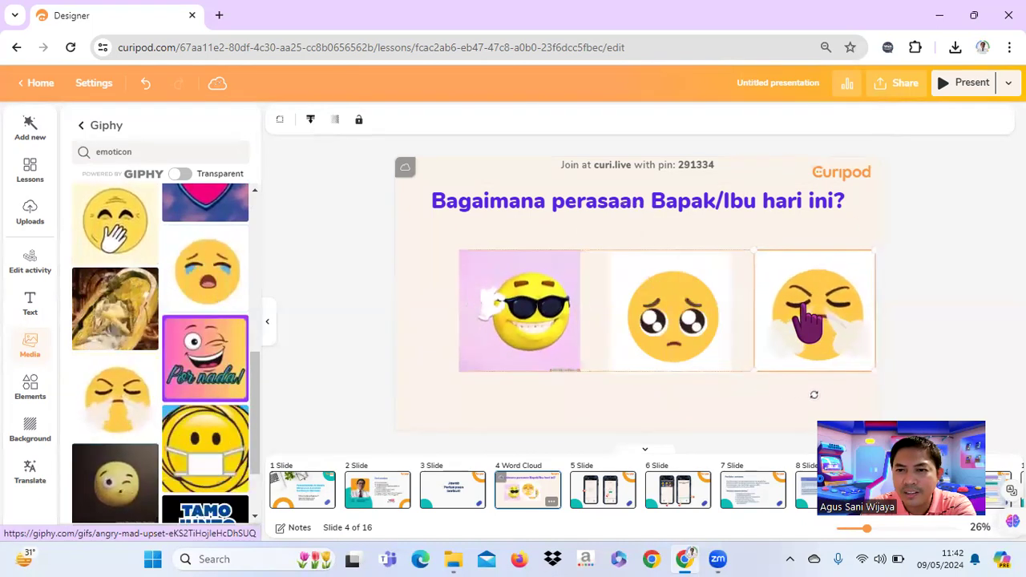
Step: Arrange the three emoticon GIFs in an evenly spaced row below the title and leave the Giphy library
{"action": "left_click_drag", "start_coordinate": [713, 332], "coordinate": [687, 331]}
{"action": "left_click_drag", "start_coordinate": [553, 321], "coordinate": [525, 316]}
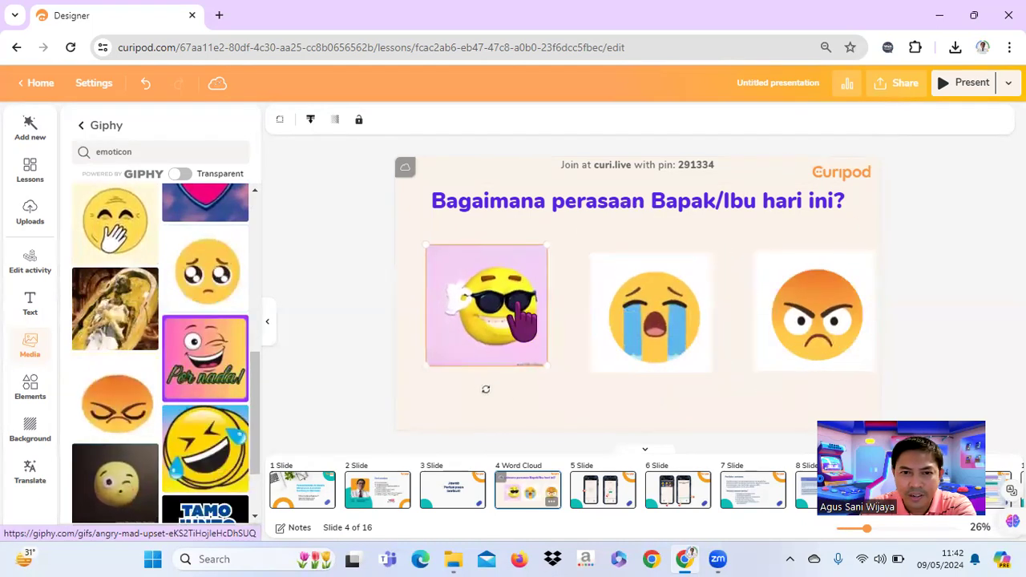
{"action": "left_click_drag", "start_coordinate": [678, 309], "coordinate": [666, 301]}
{"action": "left_click_drag", "start_coordinate": [814, 313], "coordinate": [790, 311]}
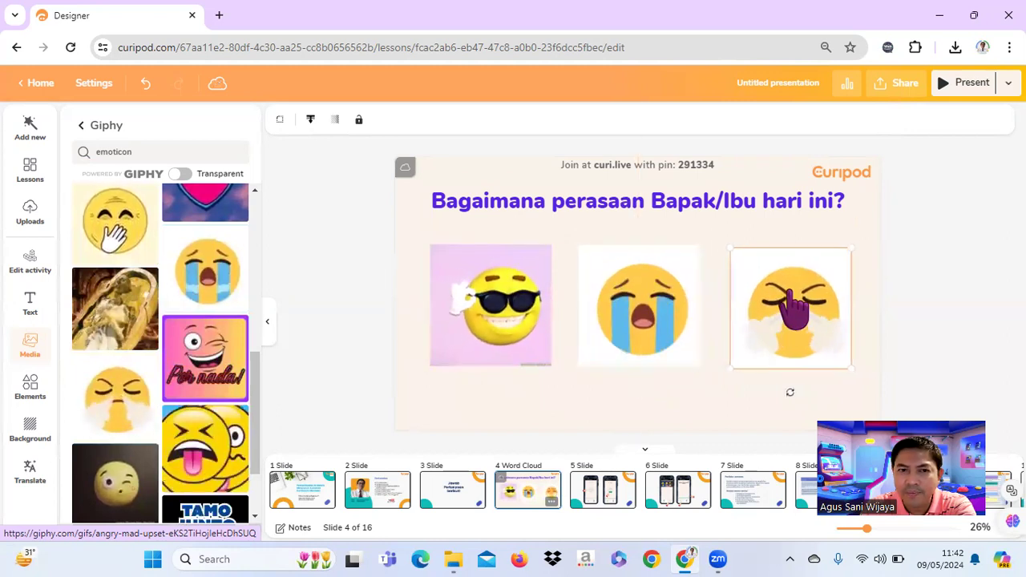
{"action": "left_click", "coordinate": [82, 126]}
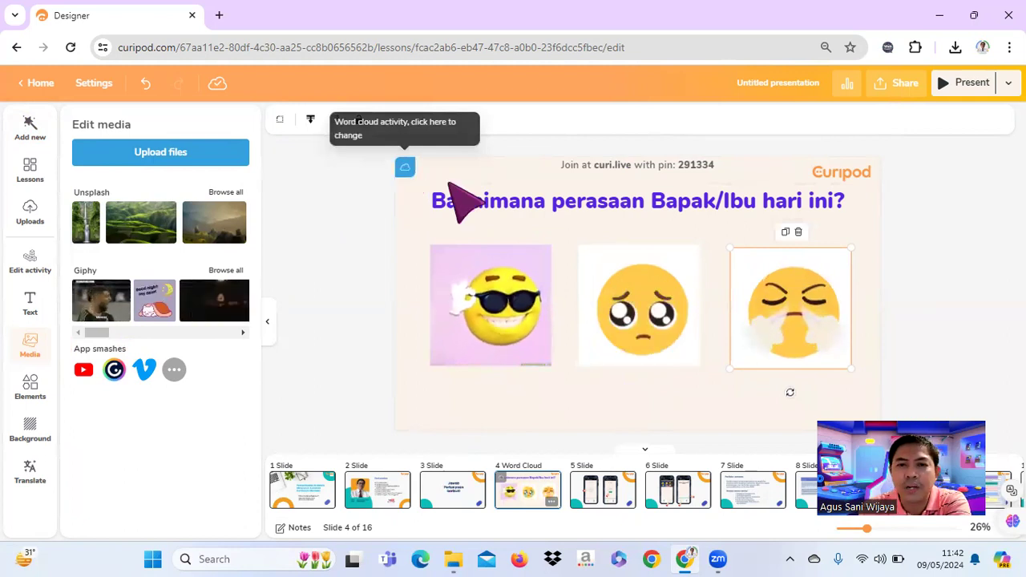
Step: Insert a new slide after the word cloud slide and add a Poll activity
{"action": "left_click", "coordinate": [552, 500]}
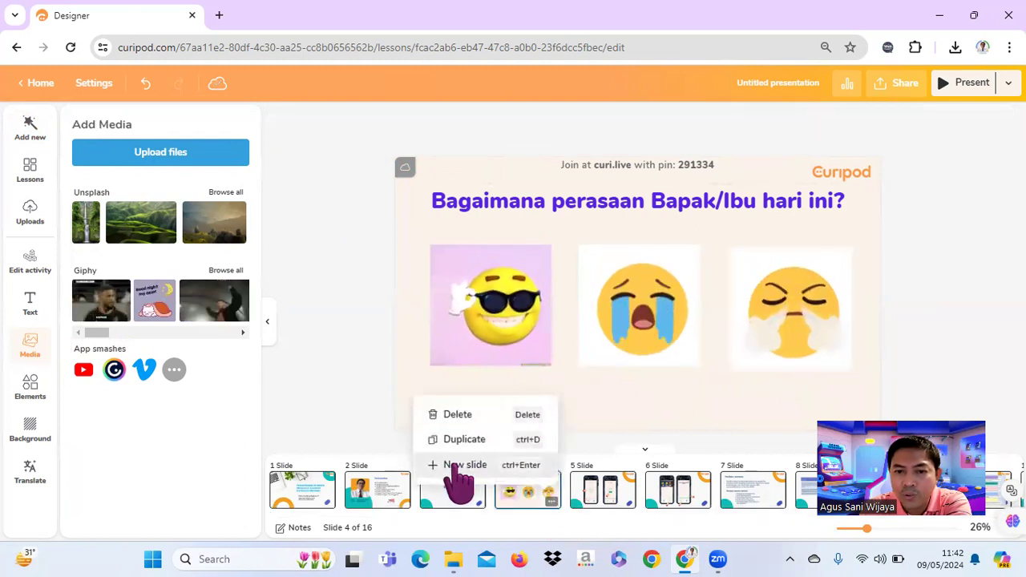
{"action": "left_click", "coordinate": [457, 465]}
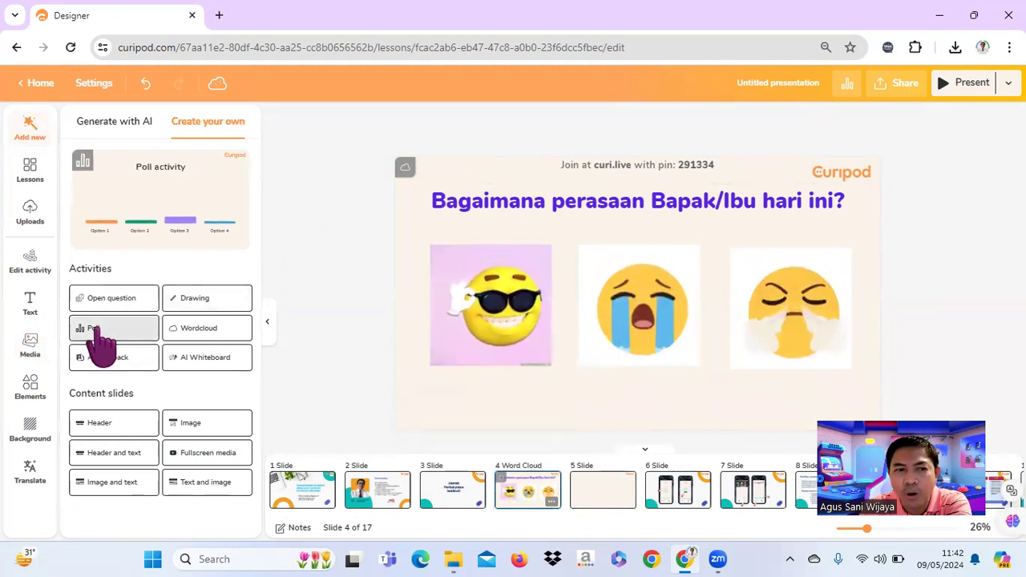
{"action": "left_click", "coordinate": [95, 336]}
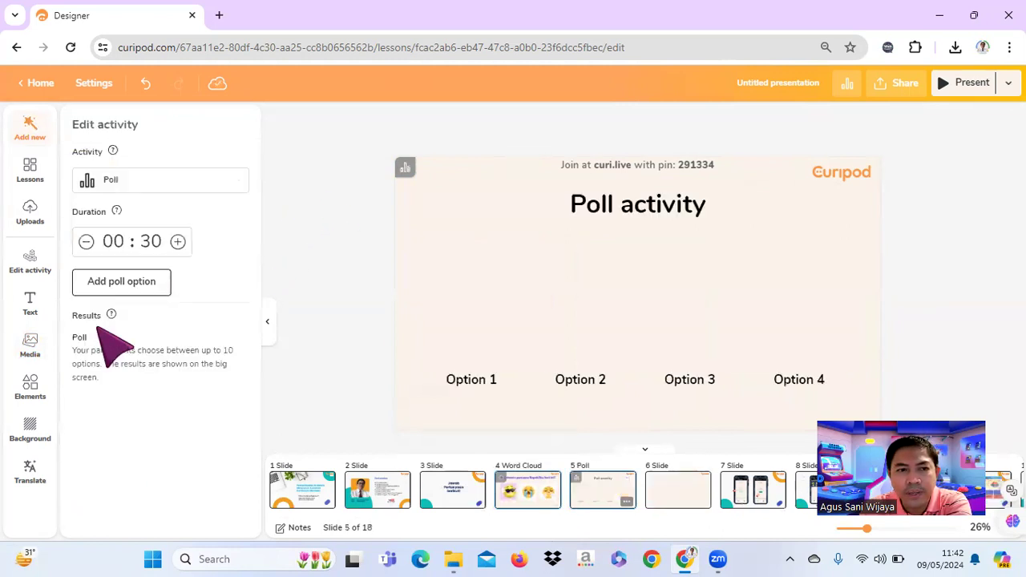
Step: Replace the poll slide's title with "Bapak/Ibu mengajar jenjang apa?"
{"action": "triple_click", "coordinate": [600, 207]}
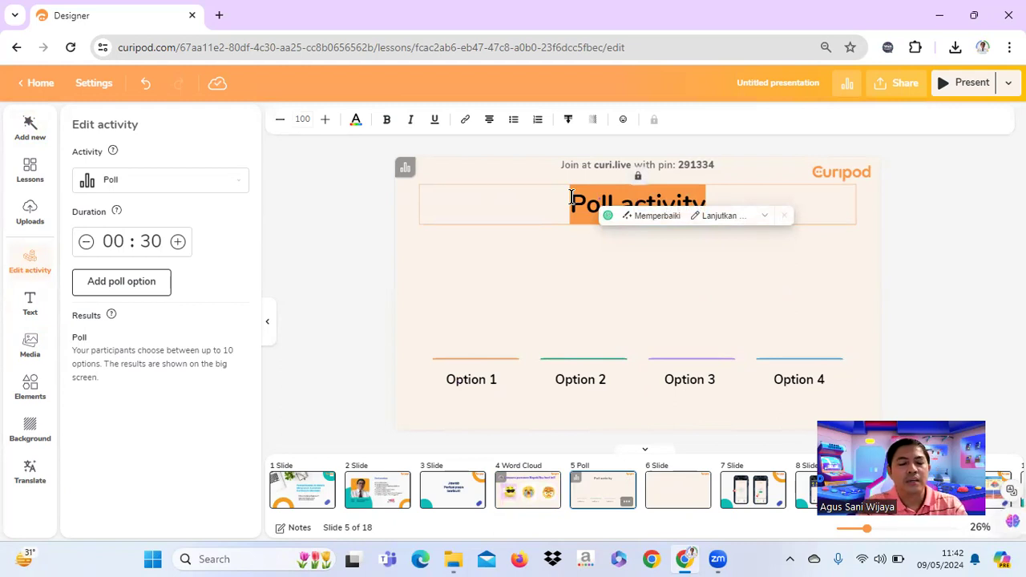
{"action": "type", "text": "Bapak"}
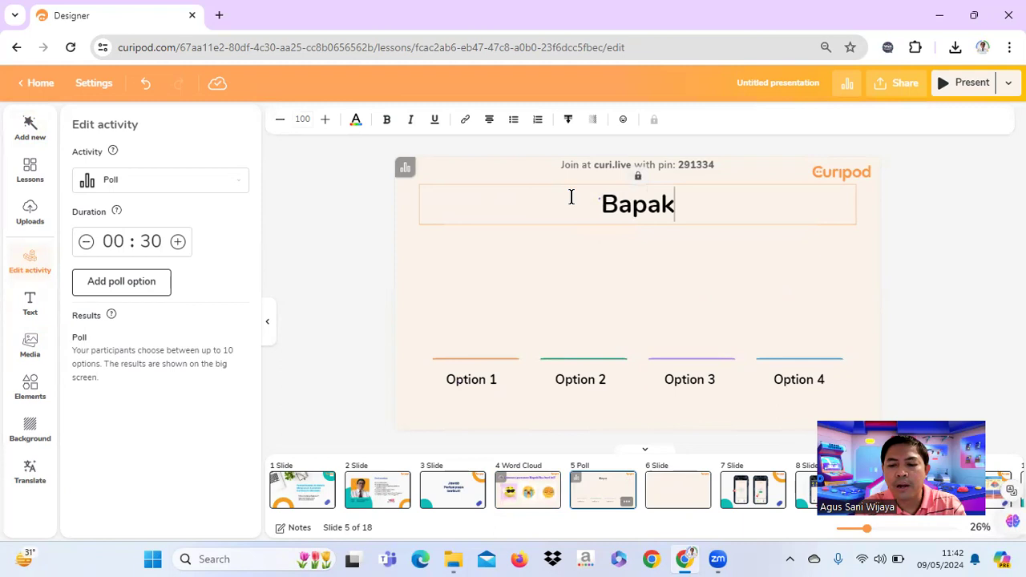
{"action": "type", "text": "/Ibu"}
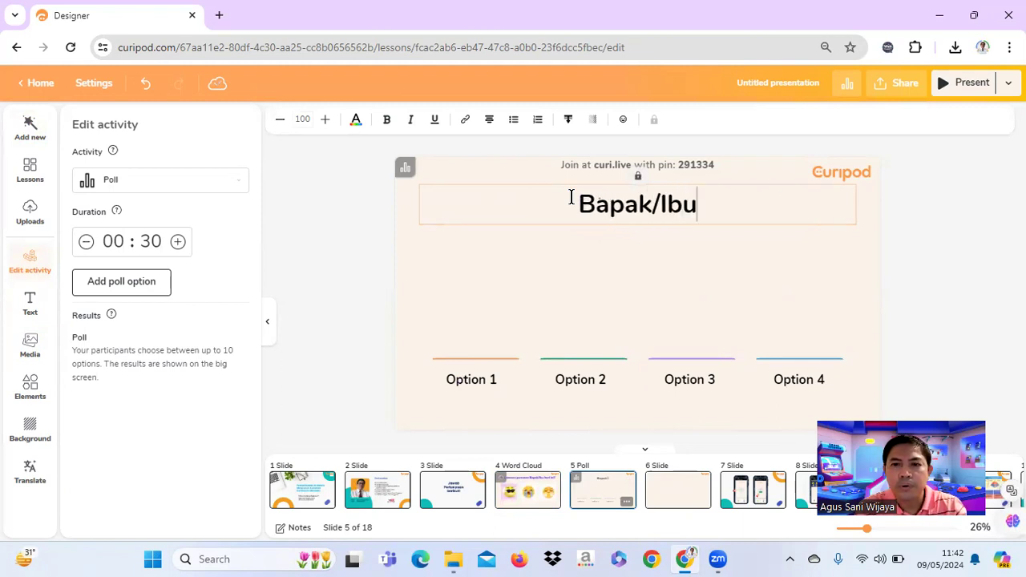
{"action": "type", "text": " mengajar"}
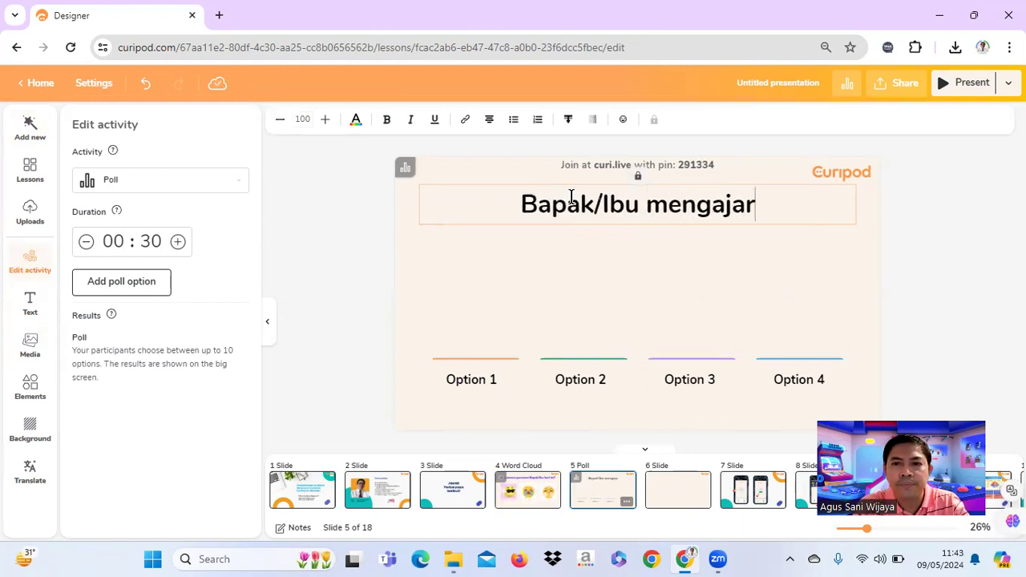
{"action": "type", "text": " jenjan"}
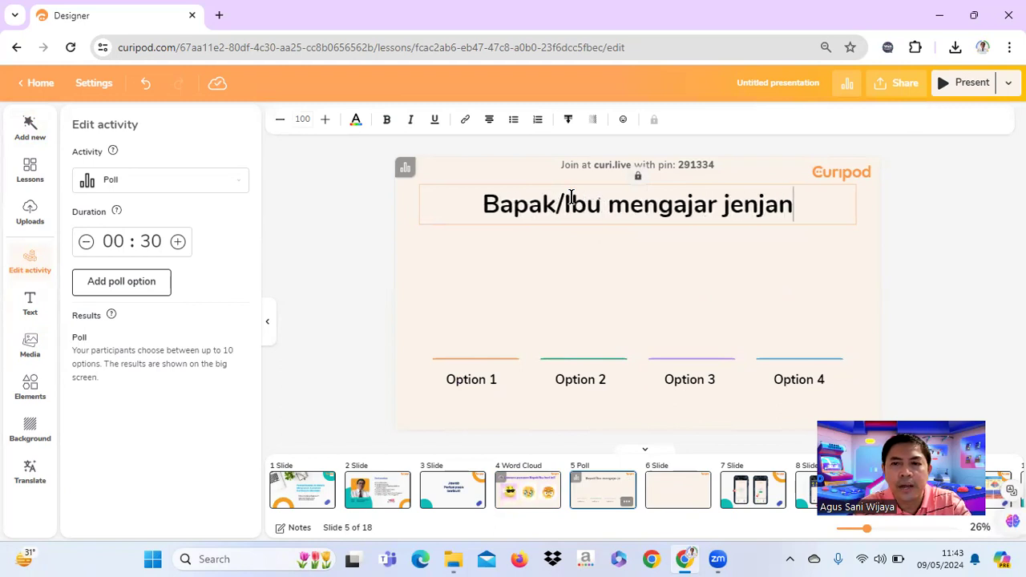
{"action": "type", "text": "g apa"}
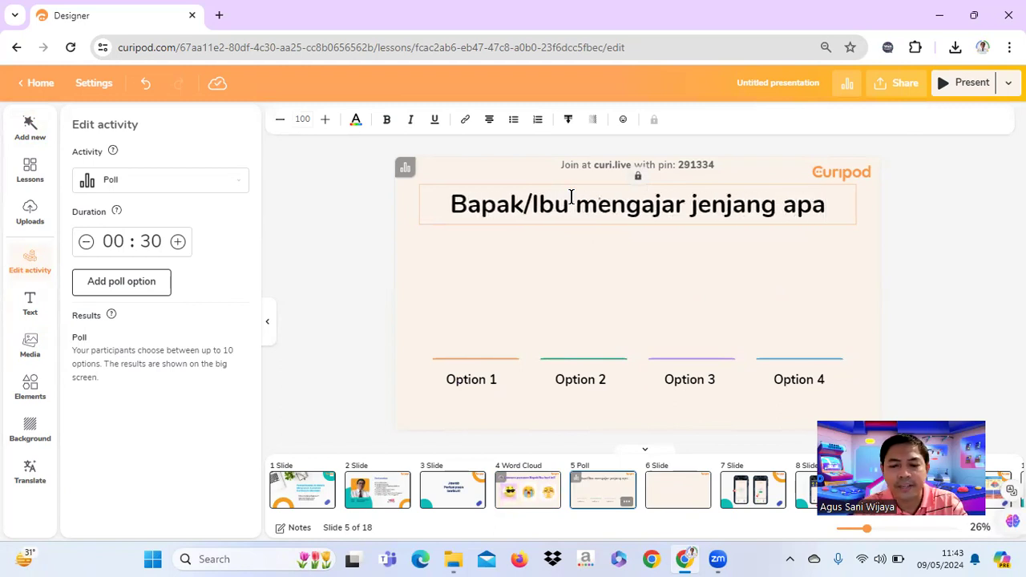
{"action": "type", "text": "?"}
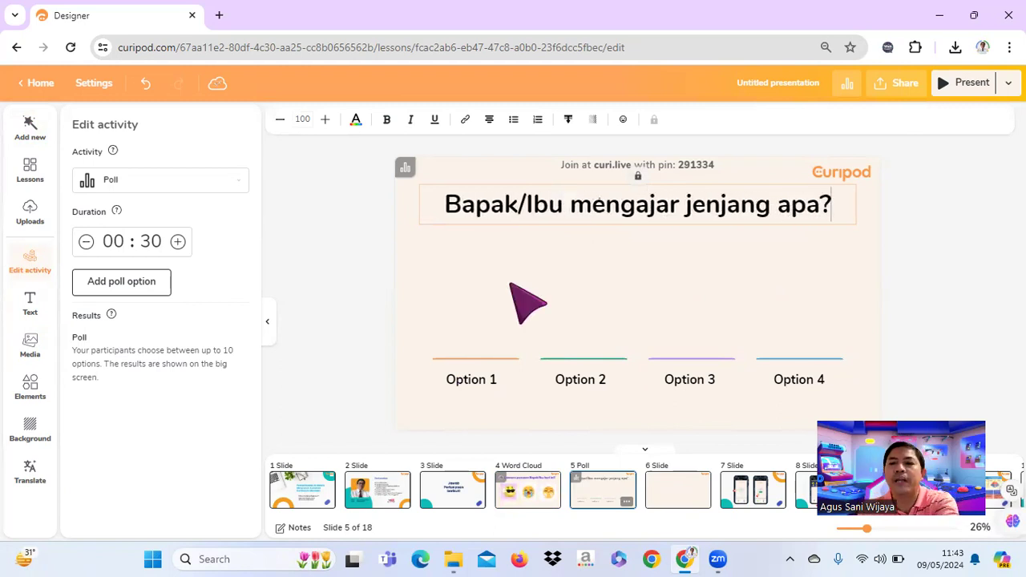
Step: Rename the first poll option as SD and the second as SMP
{"action": "left_click", "coordinate": [481, 381]}
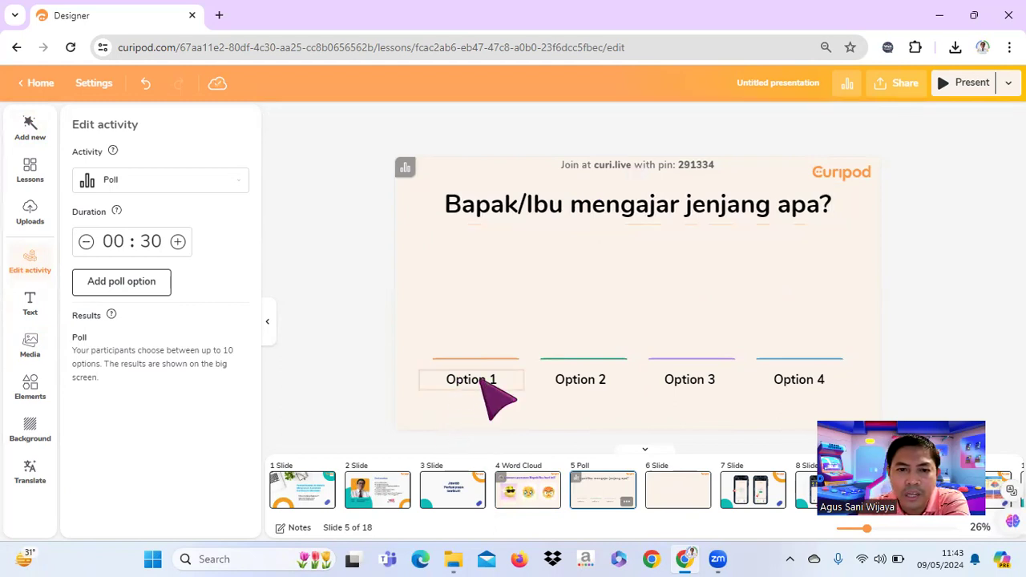
{"action": "double_click", "coordinate": [481, 382]}
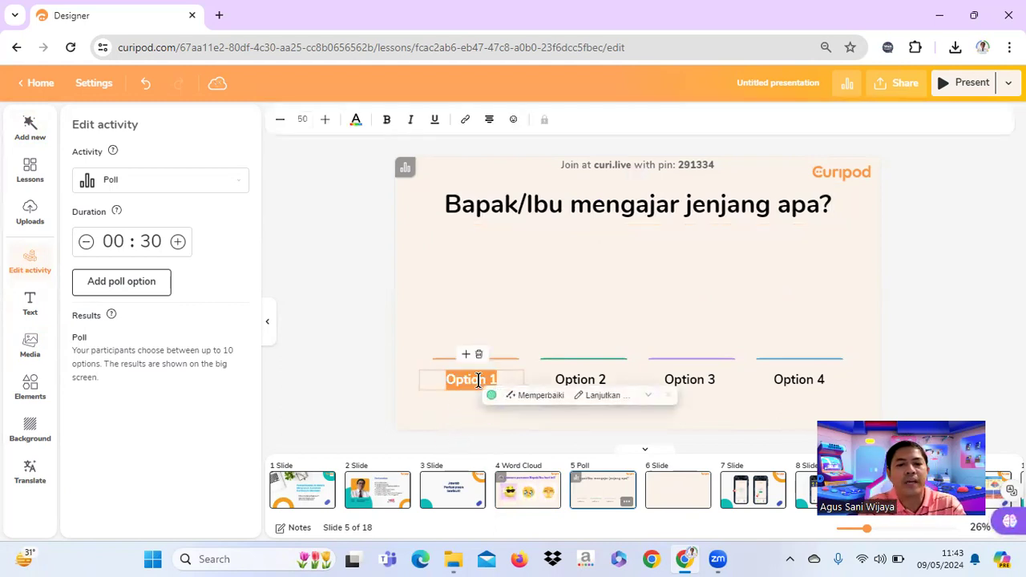
{"action": "type", "text": "SD"}
{"action": "left_click", "coordinate": [591, 385]}
{"action": "double_click", "coordinate": [588, 384]}
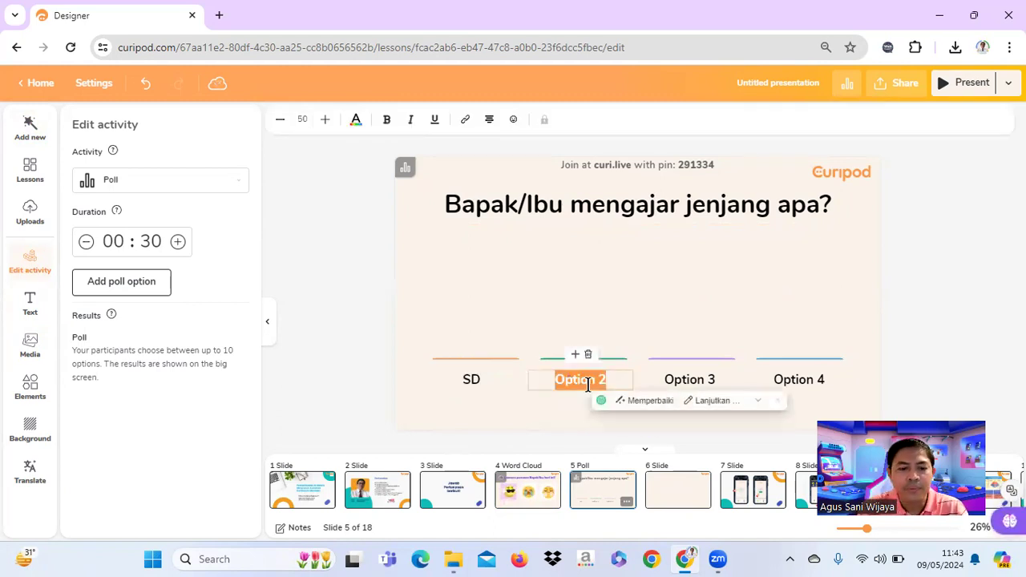
{"action": "type", "text": "SMP"}
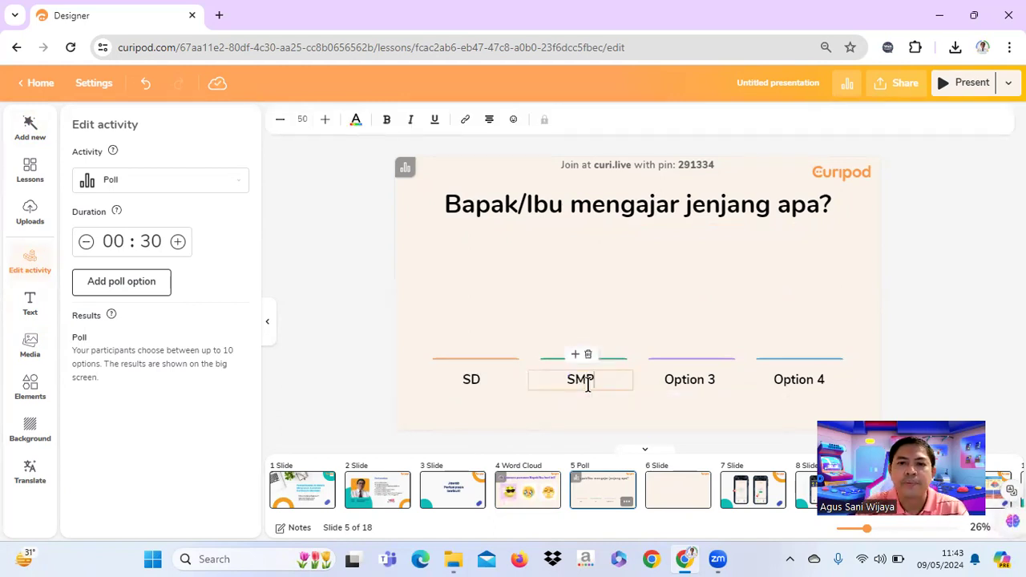
Step: Rename the third poll option as SMA/SMK and the fourth as Perguruan Tinggi
{"action": "left_click", "coordinate": [696, 384]}
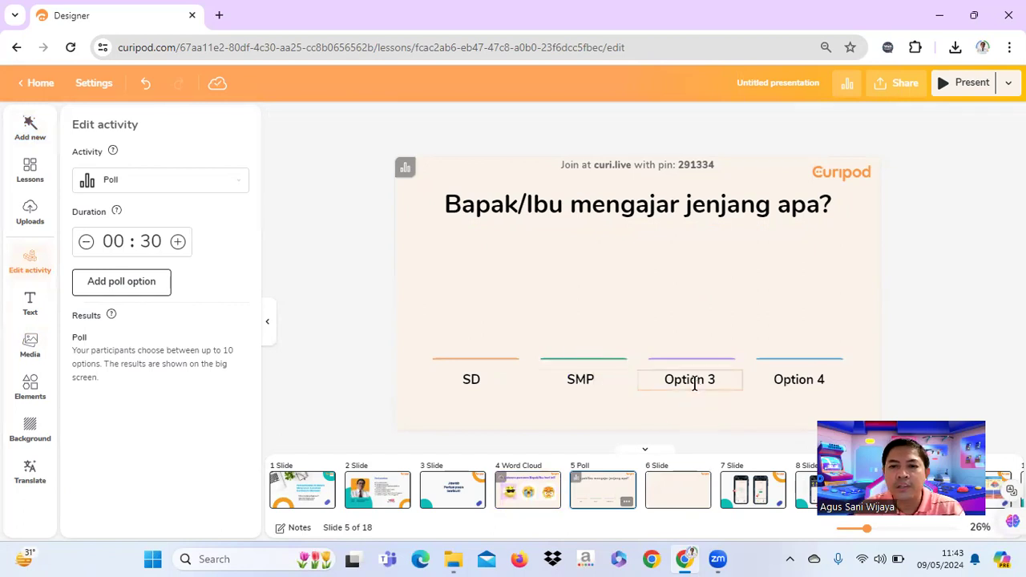
{"action": "left_click", "coordinate": [694, 383]}
{"action": "type", "text": "SMA/S"}
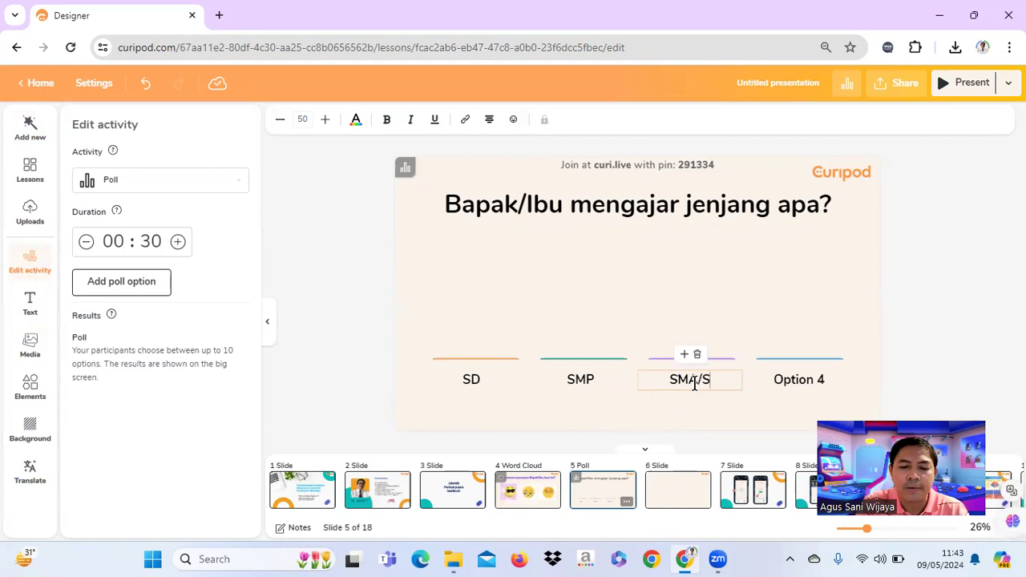
{"action": "left_click", "coordinate": [799, 384]}
{"action": "left_click", "coordinate": [799, 384]}
{"action": "type", "text": "Perguruan Tinggi"}
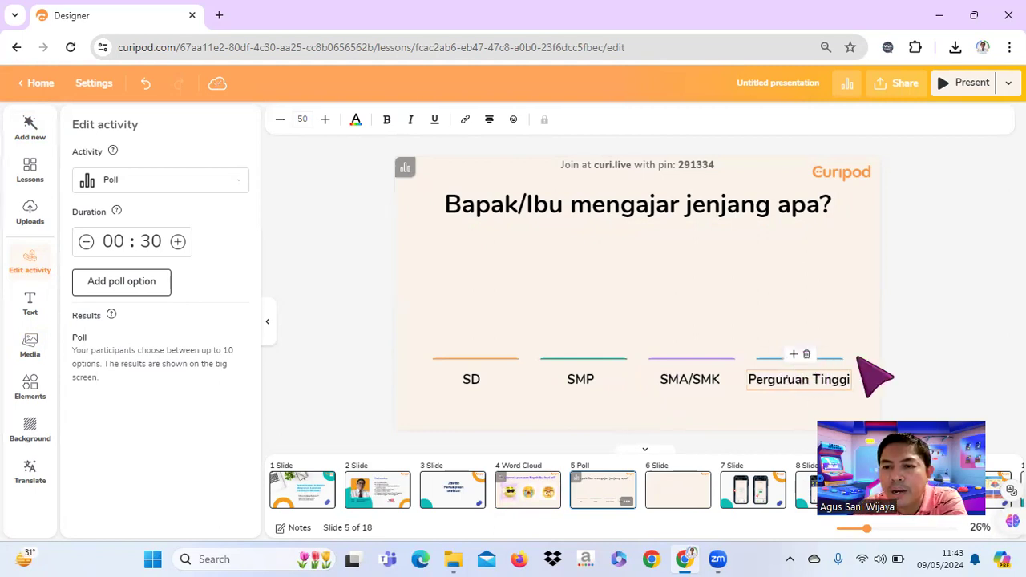
{"action": "left_click", "coordinate": [870, 378]}
{"action": "double_click", "coordinate": [775, 377]}
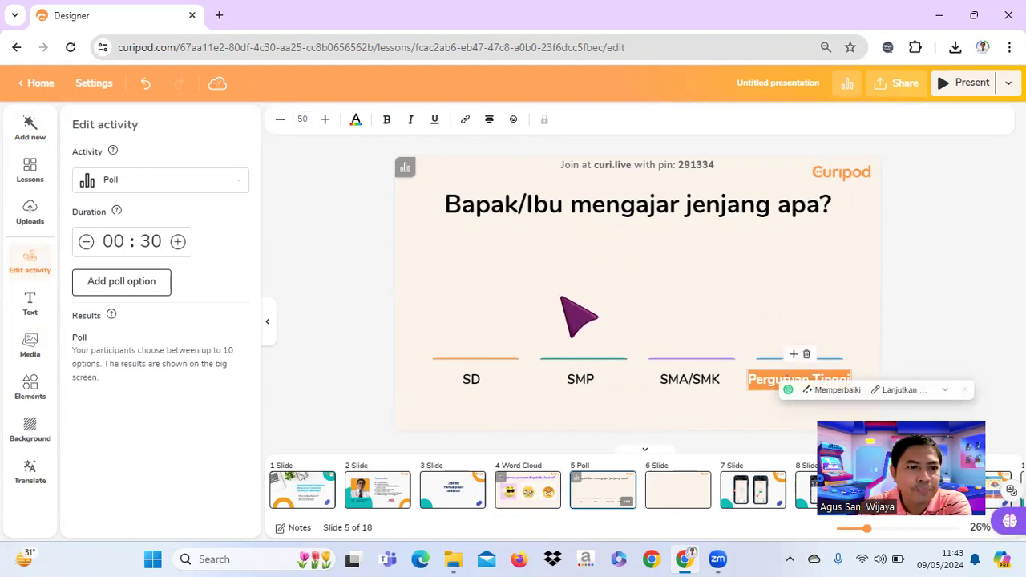
{"action": "left_click", "coordinate": [712, 317]}
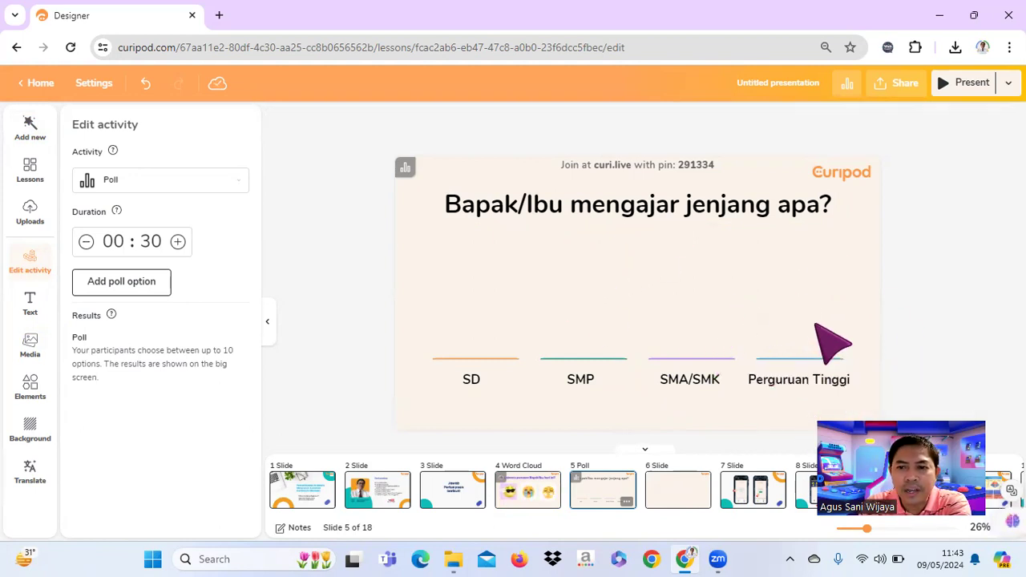
Step: Add a fifth poll option labelled Praktisi and set the poll duration to 01:30
{"action": "left_click", "coordinate": [122, 287]}
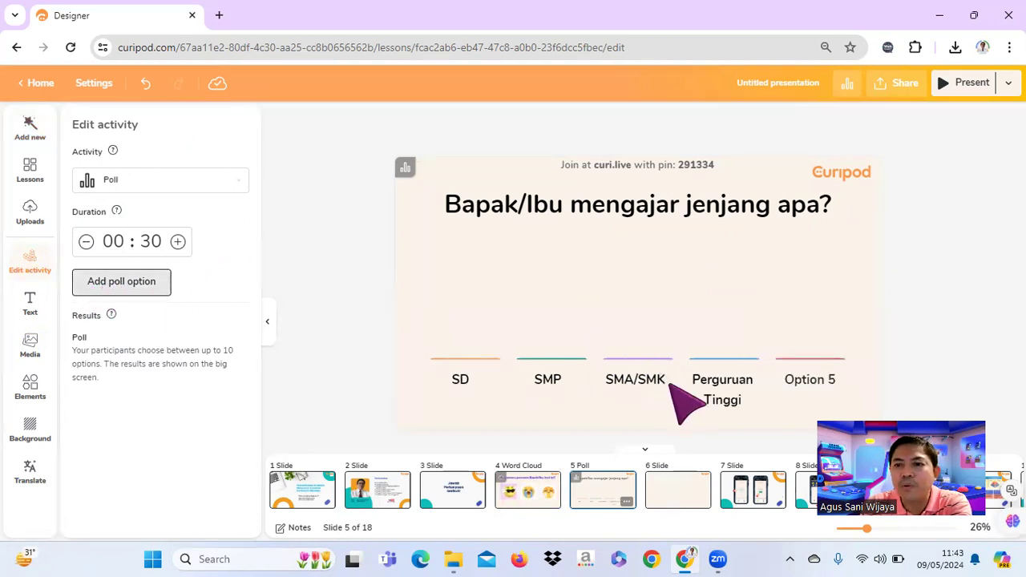
{"action": "left_click", "coordinate": [811, 381]}
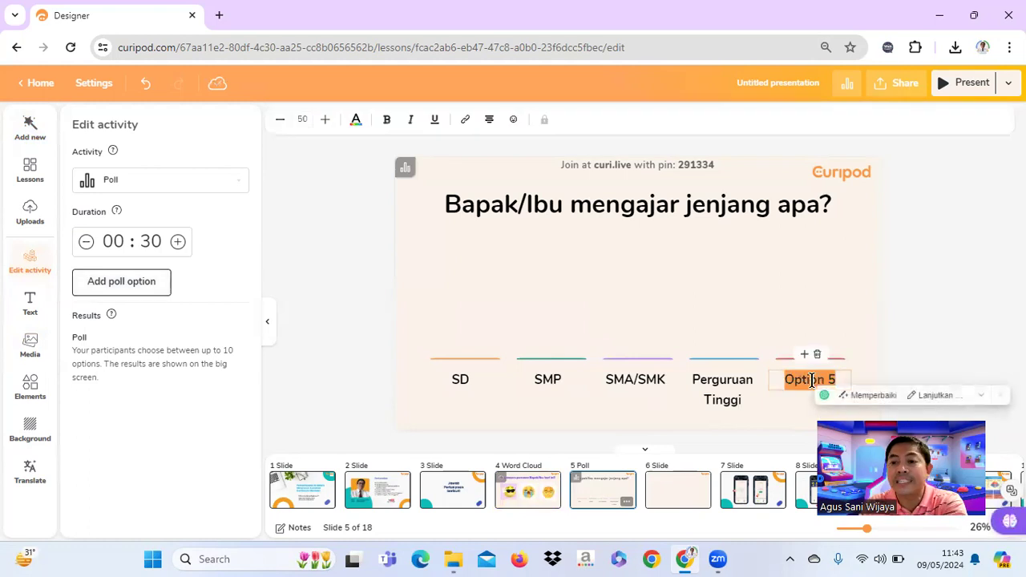
{"action": "type", "text": "Praktisi"}
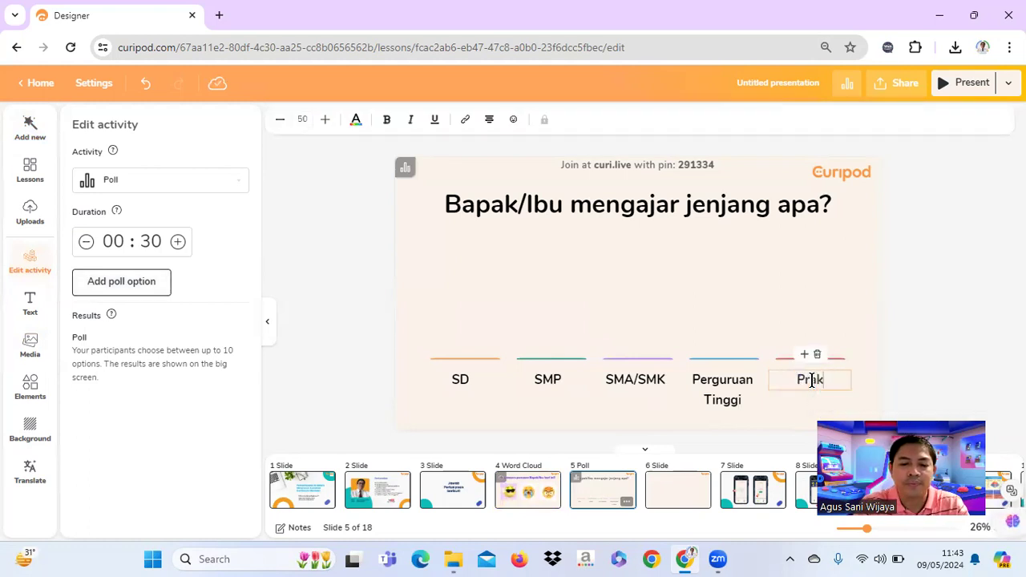
{"action": "left_click", "coordinate": [871, 298]}
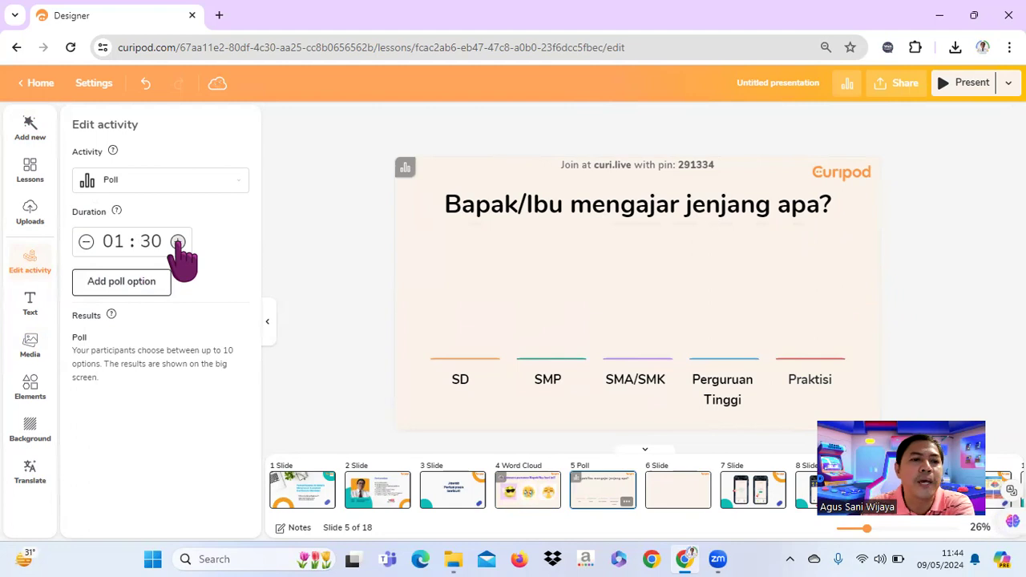
Step: Review the blank slide after the poll, the word cloud slide and the finished poll slide
{"action": "left_click", "coordinate": [266, 322]}
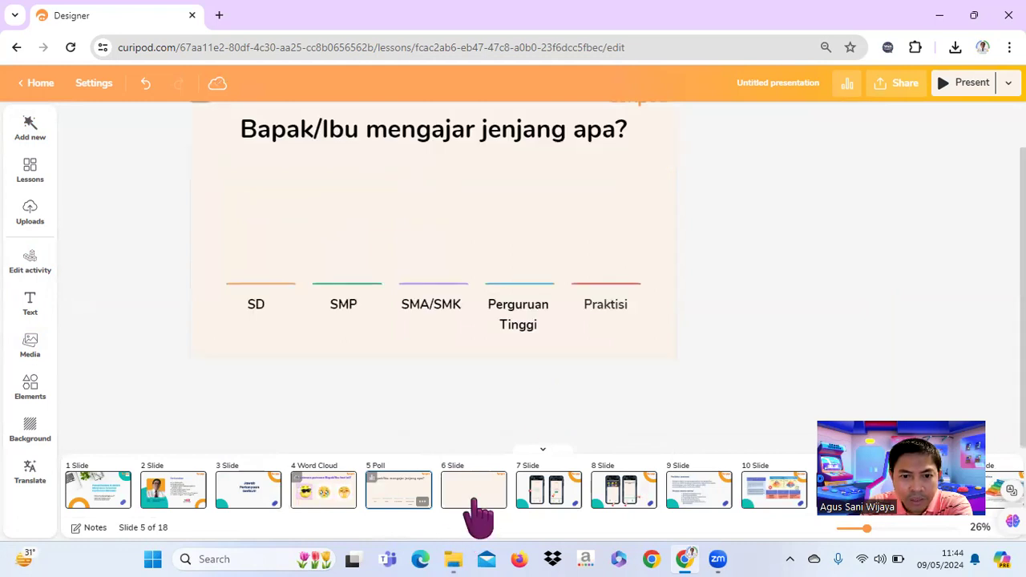
{"action": "left_click", "coordinate": [473, 498]}
{"action": "scroll", "coordinate": [731, 289], "scroll_direction": "down", "scroll_amount": 1}
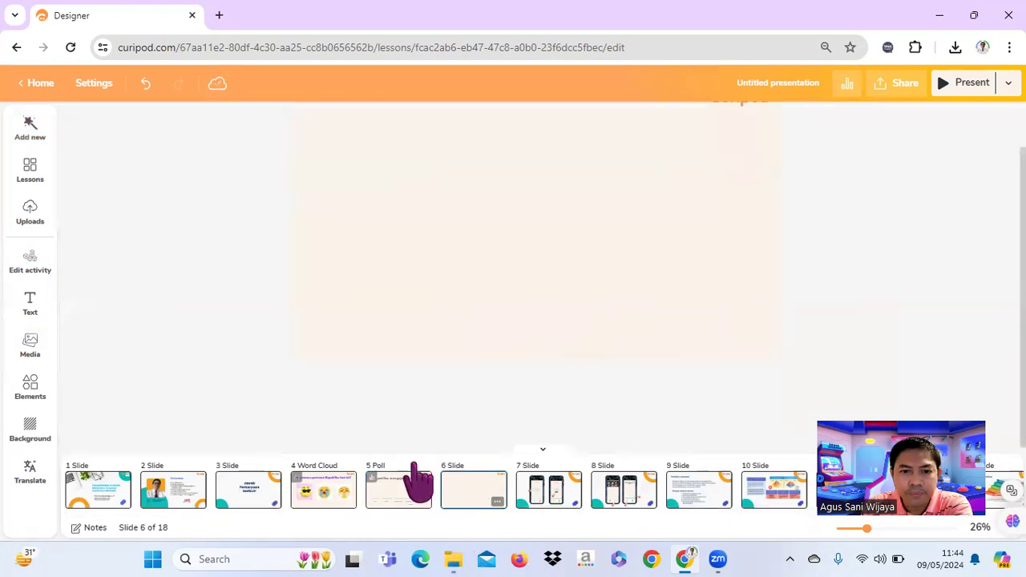
{"action": "left_click", "coordinate": [304, 501]}
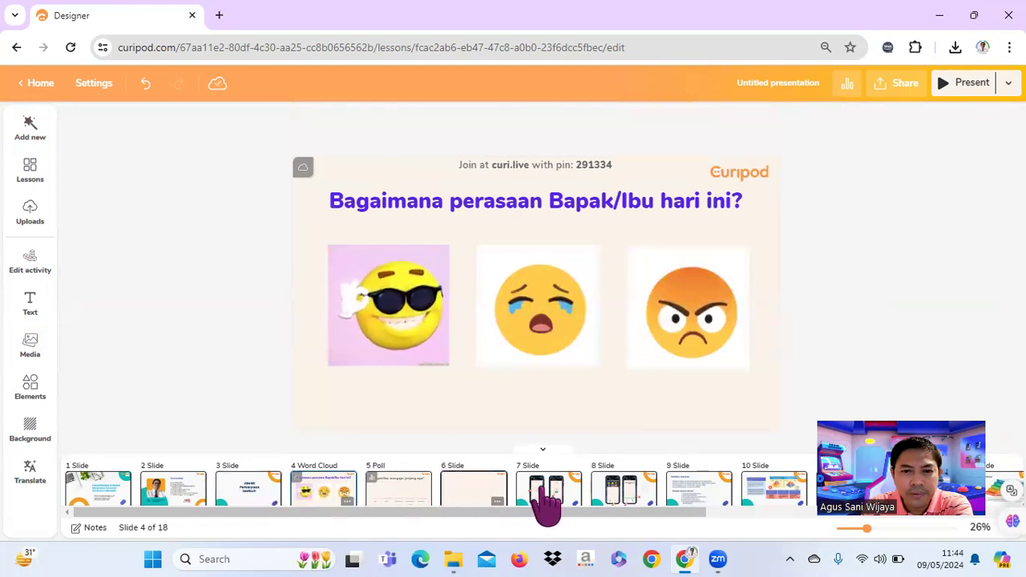
{"action": "left_click", "coordinate": [394, 507]}
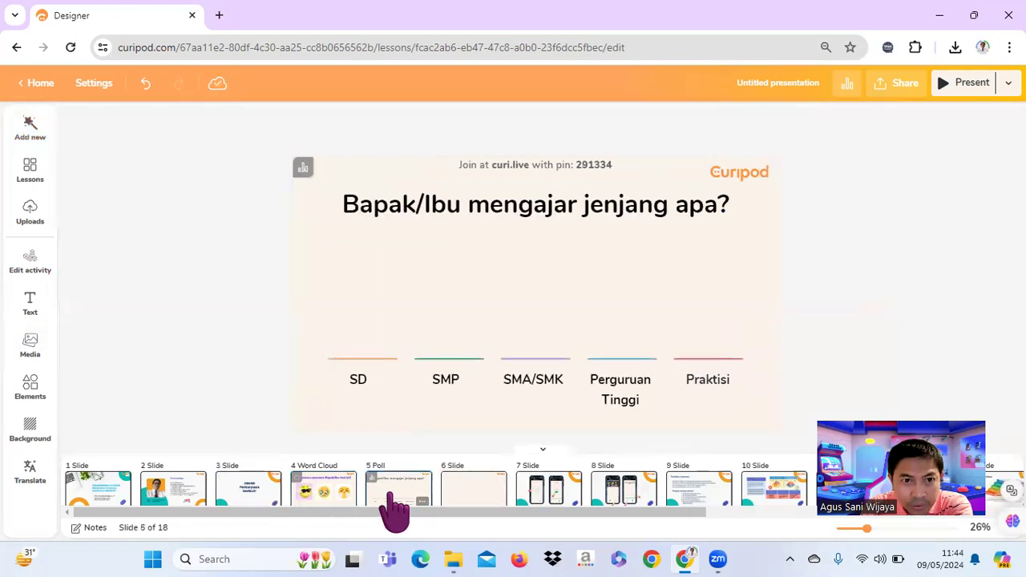
Step: Insert another new slide following the poll and add a Drawing activity as slide 6
{"action": "left_click", "coordinate": [469, 501]}
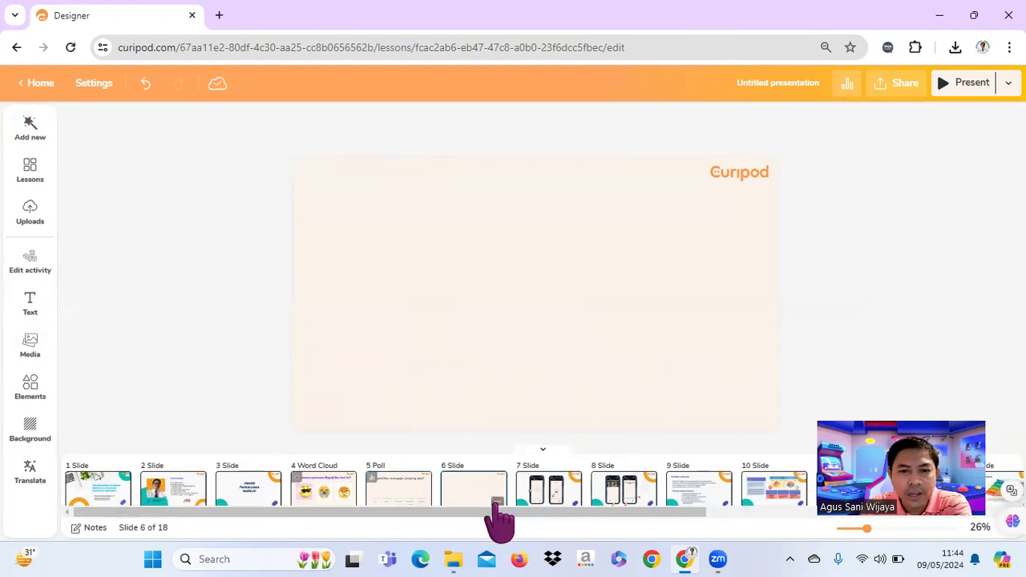
{"action": "left_click", "coordinate": [497, 502]}
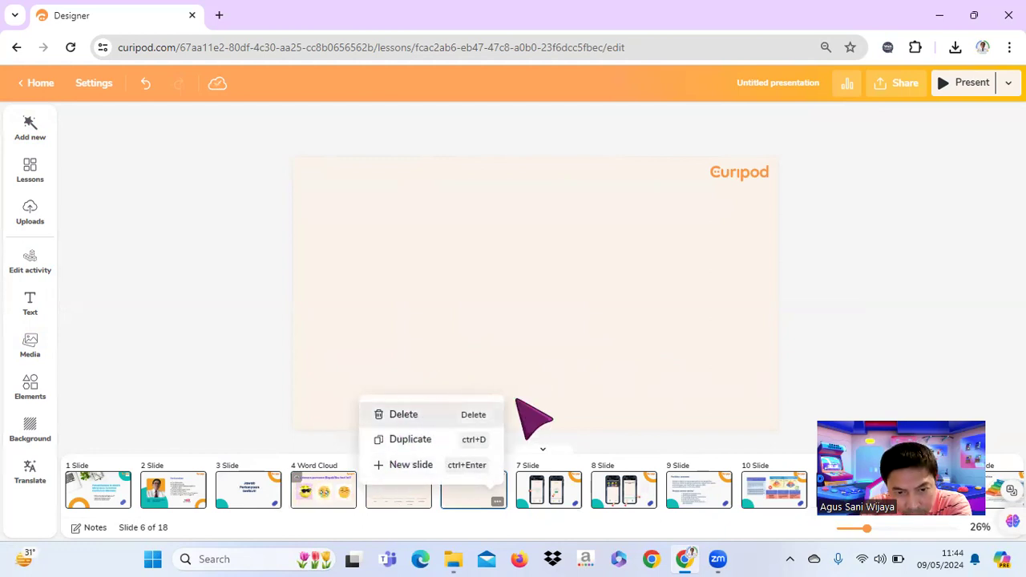
{"action": "left_click", "coordinate": [420, 464]}
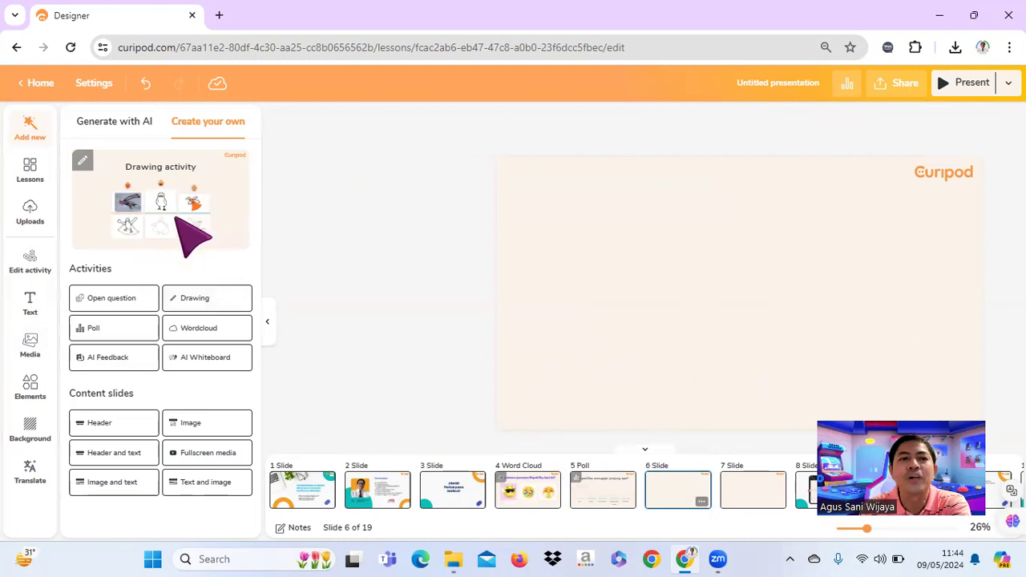
{"action": "left_click", "coordinate": [206, 308]}
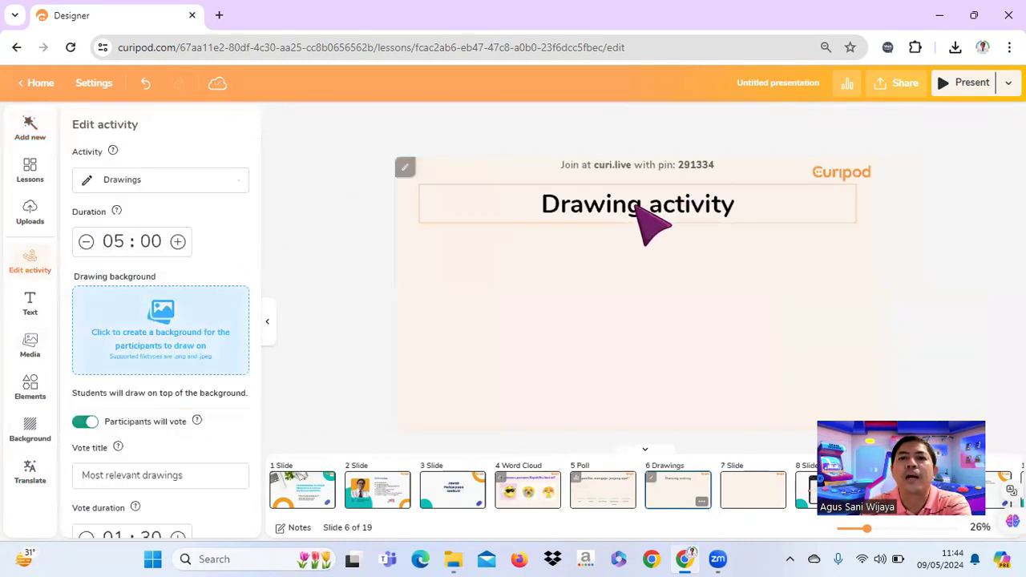
Step: Replace the drawing slide's title with "Temukan perbedaan antara dua gambar"
{"action": "double_click", "coordinate": [564, 205]}
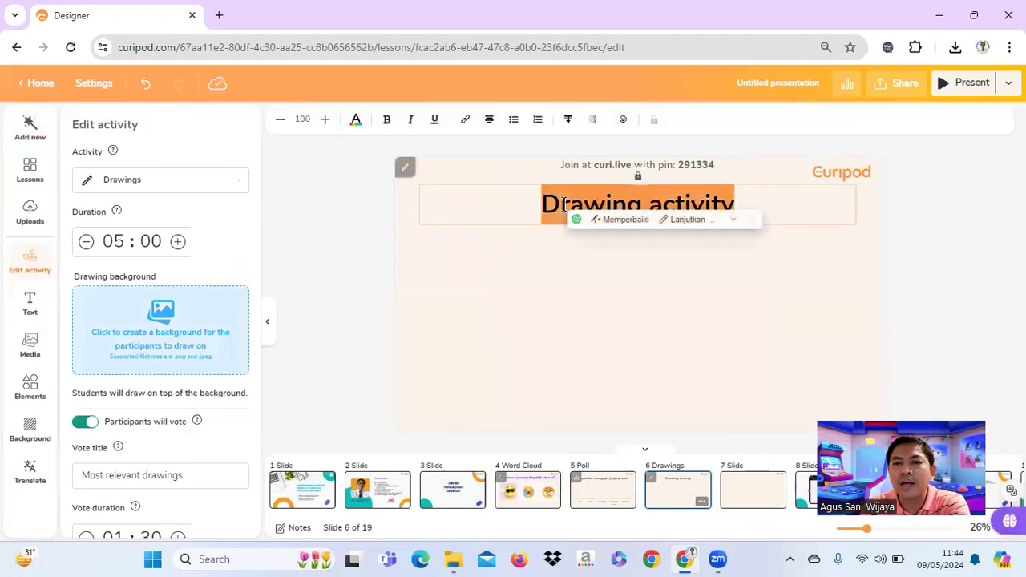
{"action": "type", "text": "Temukan p"}
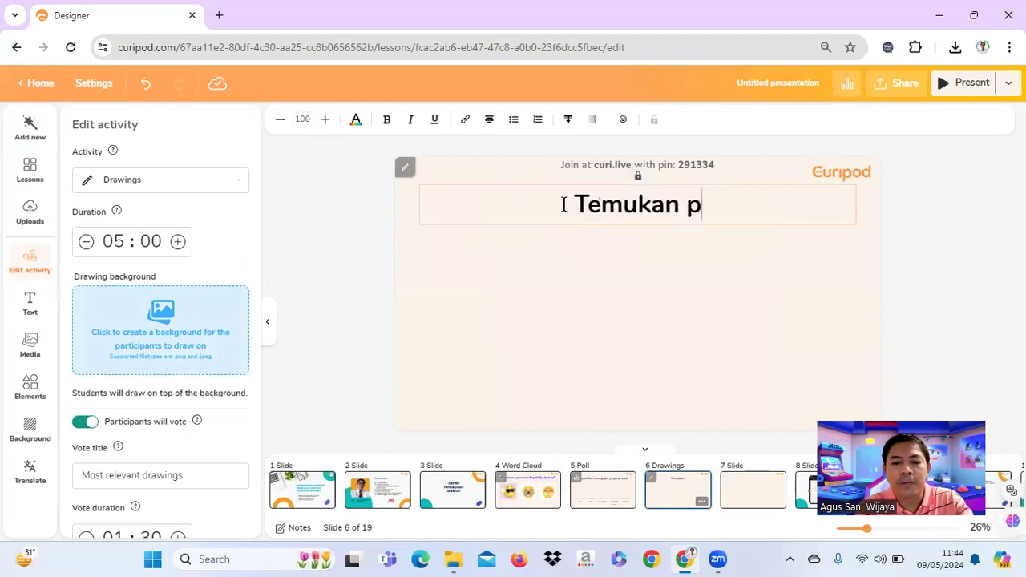
{"action": "type", "text": "erbedaa"}
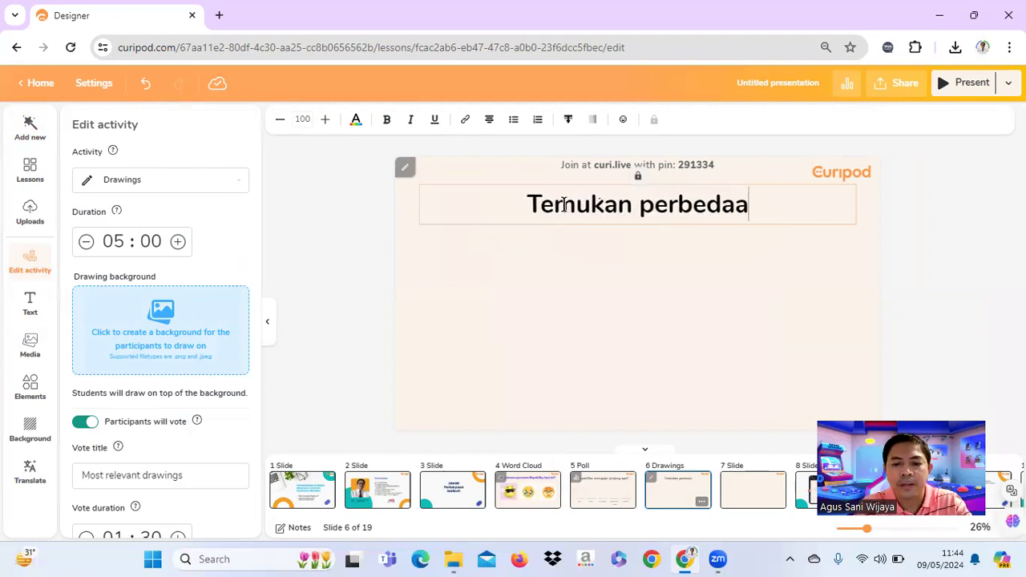
{"action": "type", "text": "n antara "}
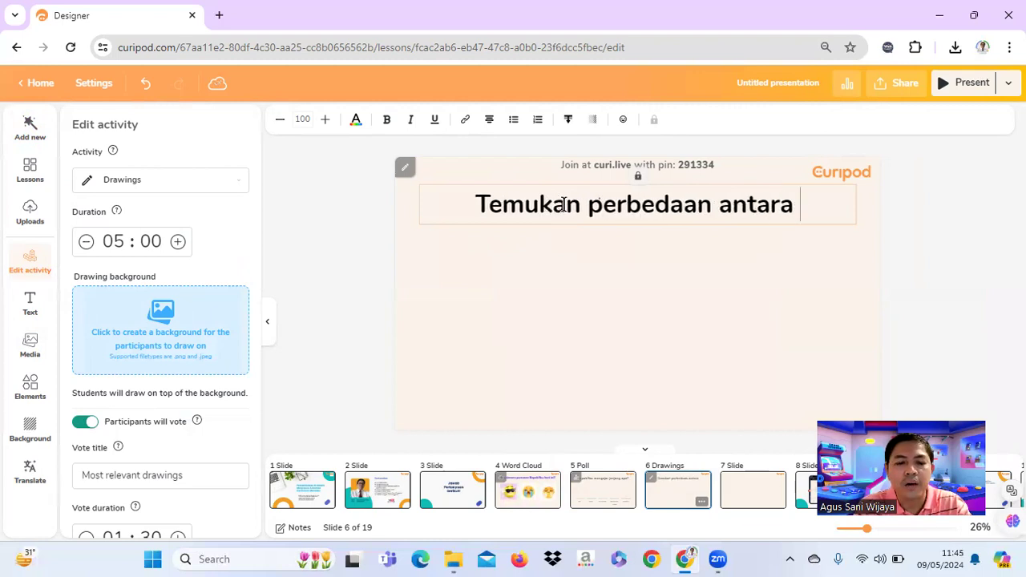
{"action": "type", "text": "dua ga"}
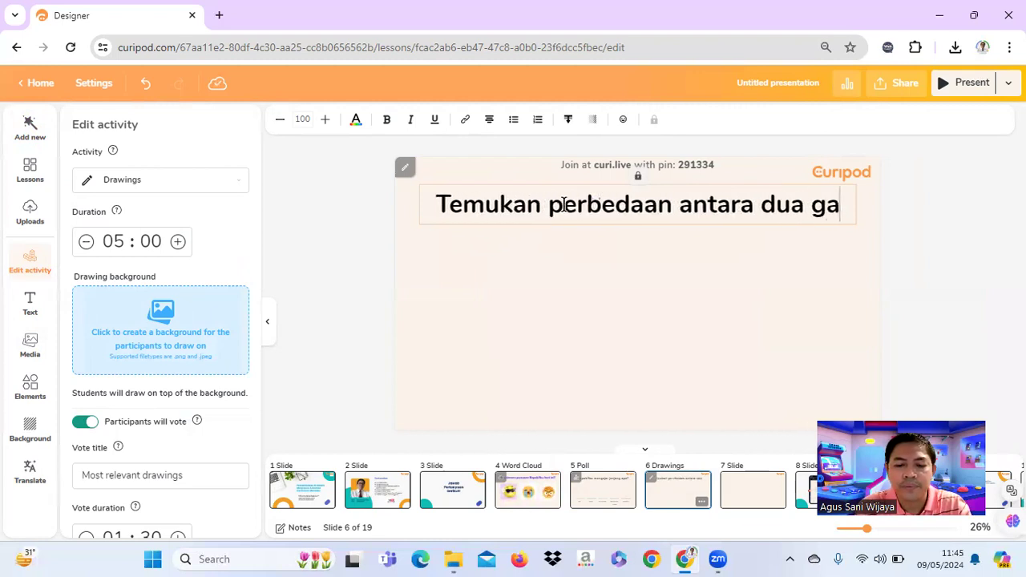
{"action": "type", "text": "mbar"}
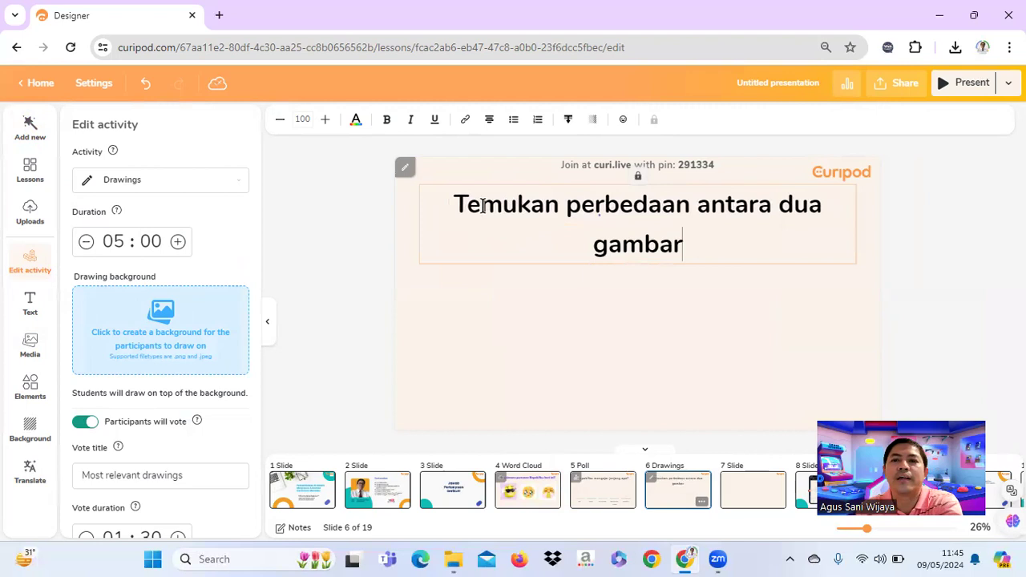
Step: Reduce the font size of the drawing slide's title to 85
{"action": "left_click_drag", "start_coordinate": [502, 211], "coordinate": [708, 254]}
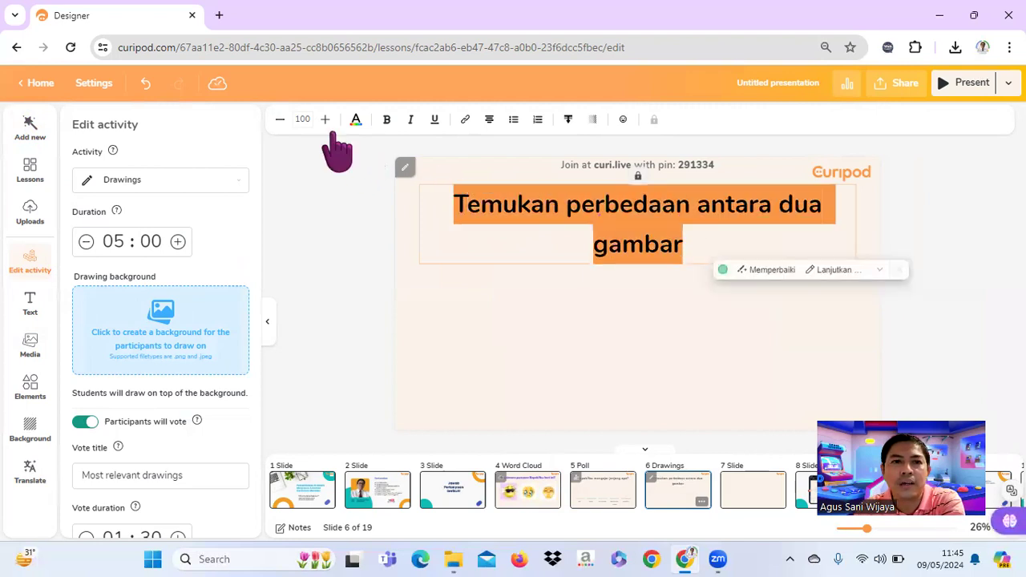
{"action": "left_click", "coordinate": [280, 120]}
{"action": "left_click", "coordinate": [280, 120]}
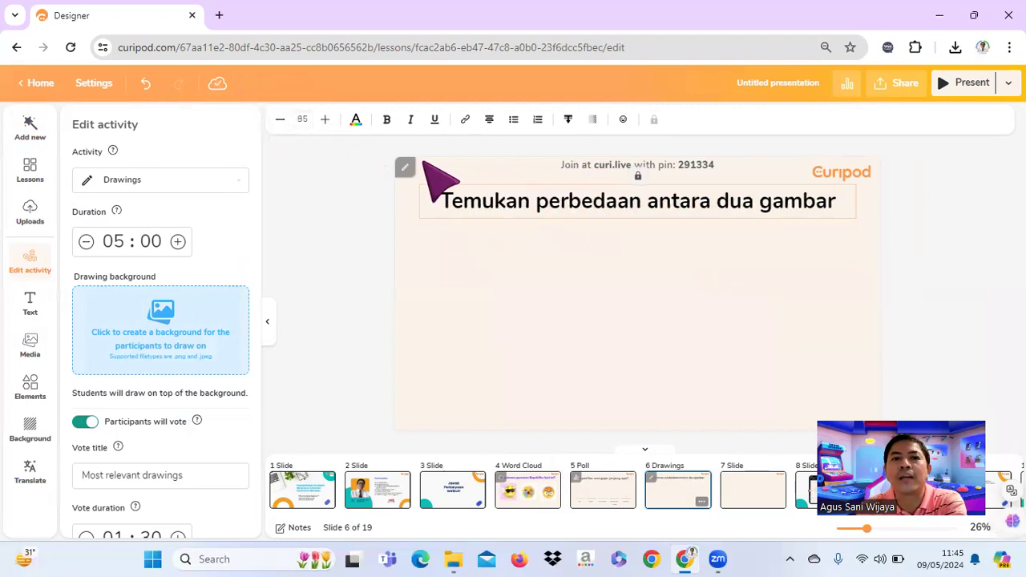
{"action": "left_click", "coordinate": [566, 259]}
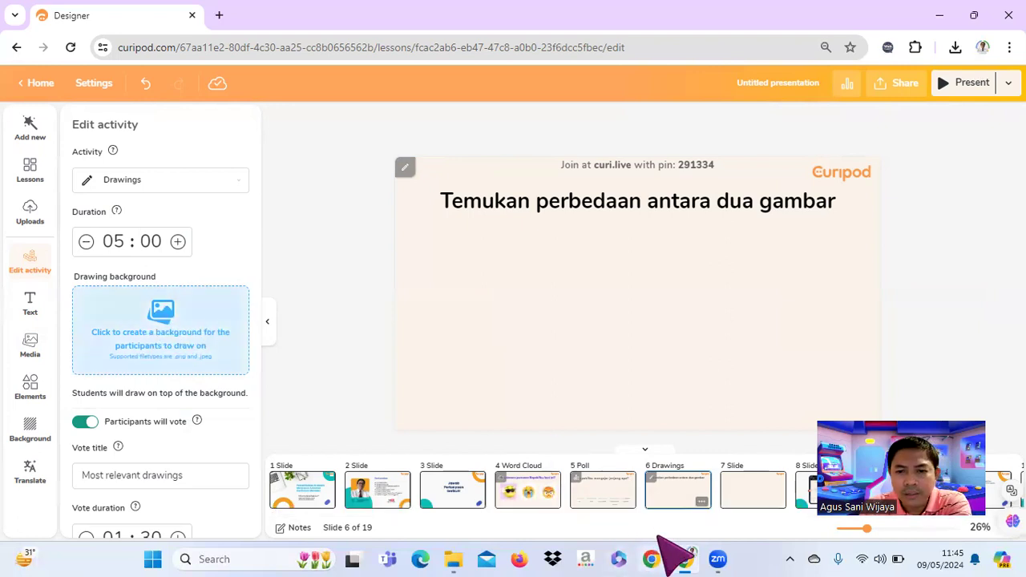
Step: Add the image file "Gambar perbedaan" from the Mei folder as the drawing activity's background
{"action": "left_click", "coordinate": [455, 557]}
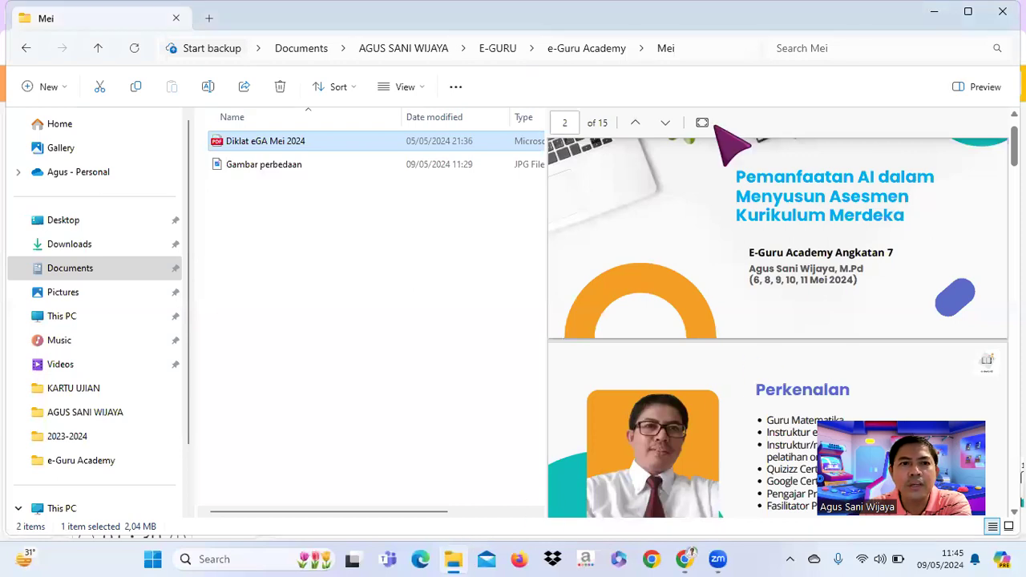
{"action": "left_click", "coordinate": [243, 166]}
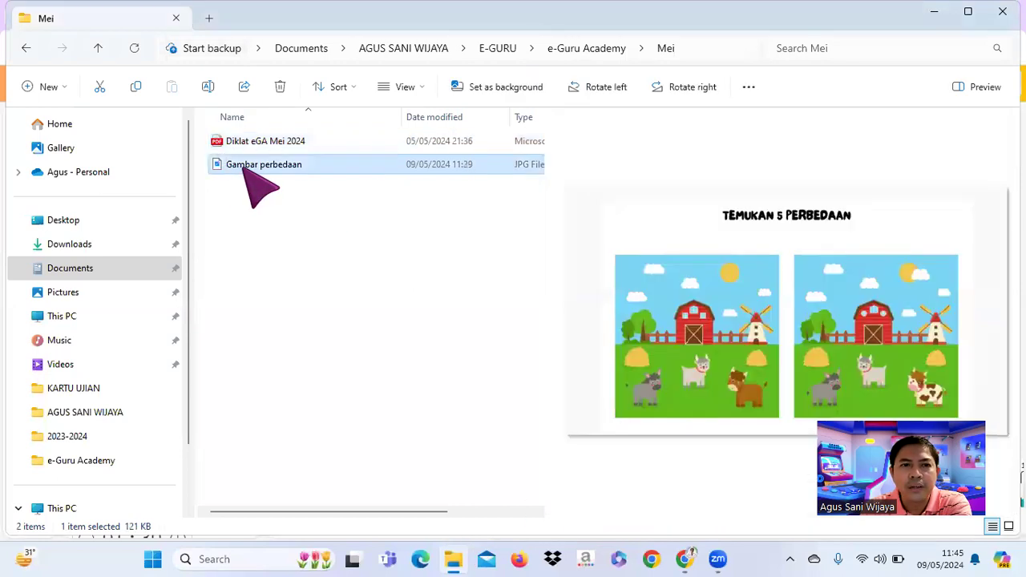
{"action": "mouse_move", "coordinate": [251, 170]}
{"action": "left_mouse_down"}
{"action": "mouse_move", "coordinate": [597, 356]}
{"action": "mouse_move", "coordinate": [706, 478]}
{"action": "mouse_move", "coordinate": [697, 537]}
{"action": "mouse_move", "coordinate": [693, 545]}
{"action": "mouse_move", "coordinate": [229, 305]}
{"action": "mouse_move", "coordinate": [159, 360]}
{"action": "left_mouse_up"}
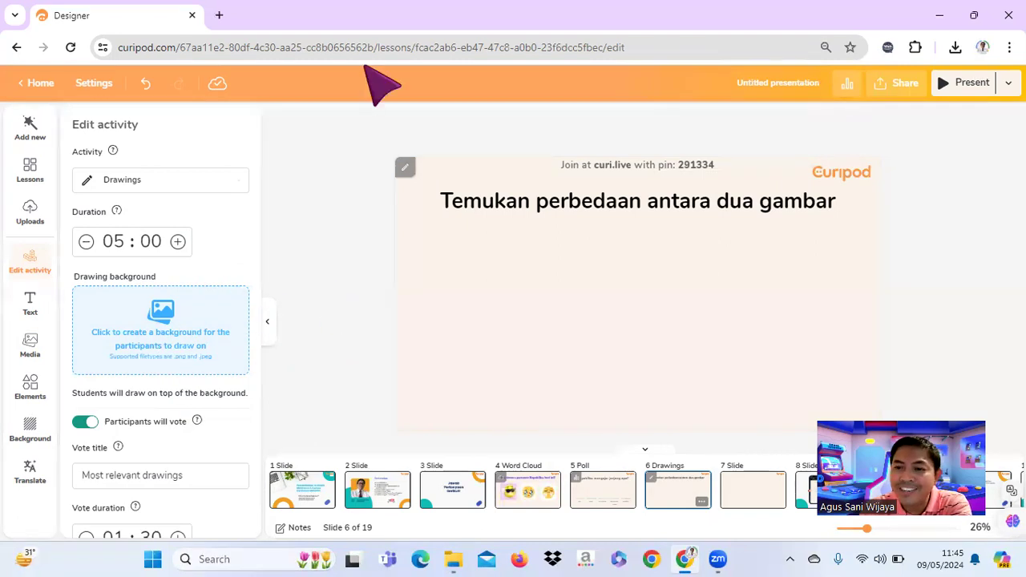
{"action": "left_click", "coordinate": [165, 357]}
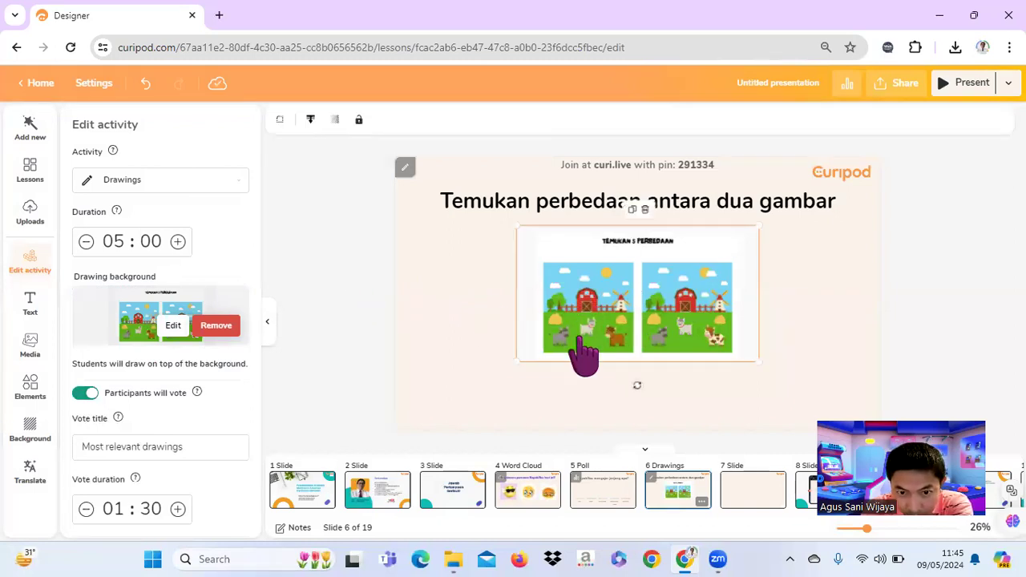
Step: Enlarge the spot-the-difference image to fill the area below the title and centre it on the slide
{"action": "mouse_move", "coordinate": [517, 361]}
{"action": "left_mouse_down"}
{"action": "mouse_move", "coordinate": [508, 403]}
{"action": "mouse_move", "coordinate": [470, 449]}
{"action": "left_mouse_up"}
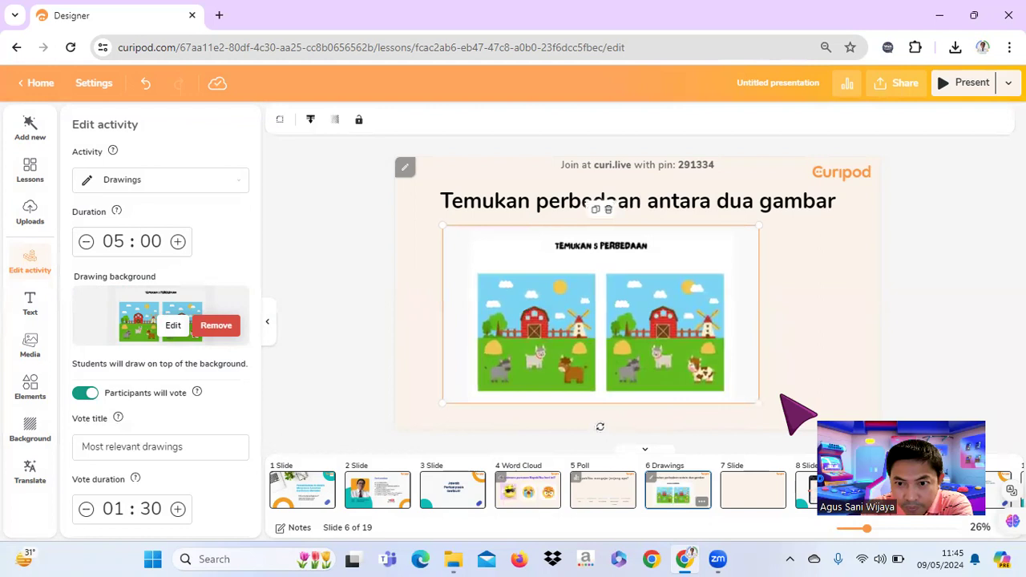
{"action": "left_click_drag", "start_coordinate": [760, 403], "coordinate": [813, 433]}
{"action": "left_click_drag", "start_coordinate": [698, 384], "coordinate": [716, 378]}
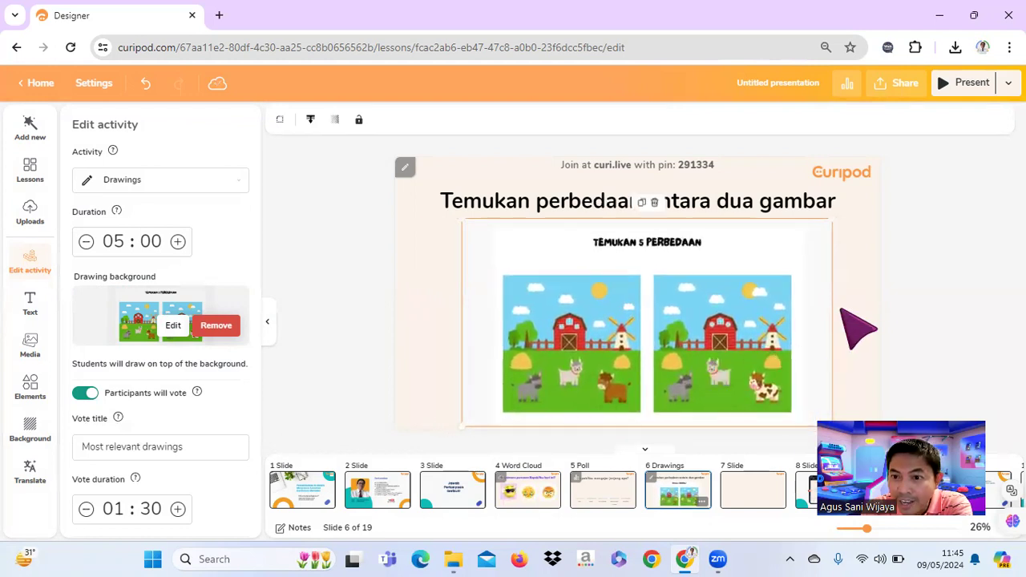
{"action": "left_click_drag", "start_coordinate": [678, 304], "coordinate": [645, 305]}
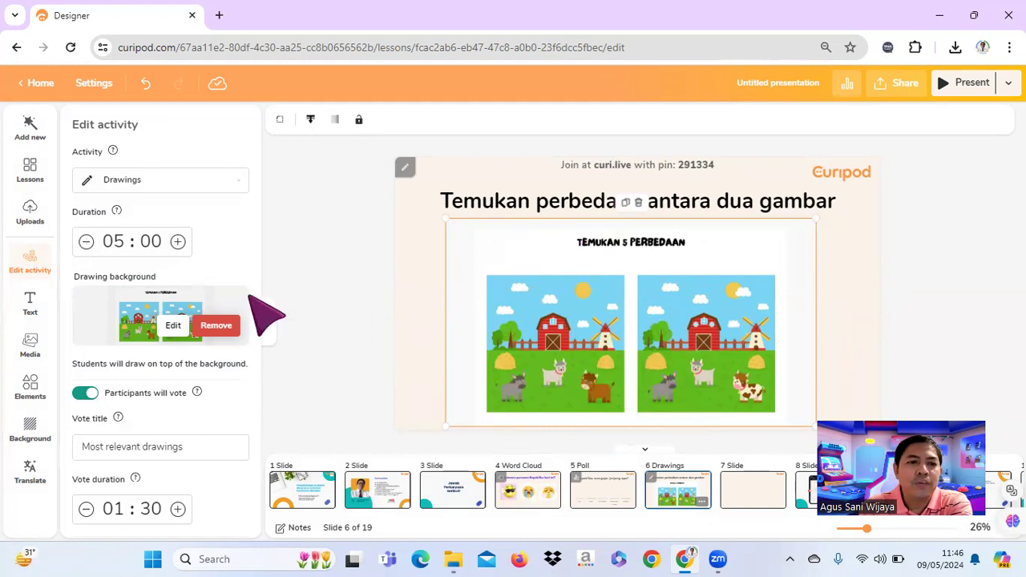
{"action": "scroll", "coordinate": [164, 309], "scroll_direction": "down", "scroll_amount": 2}
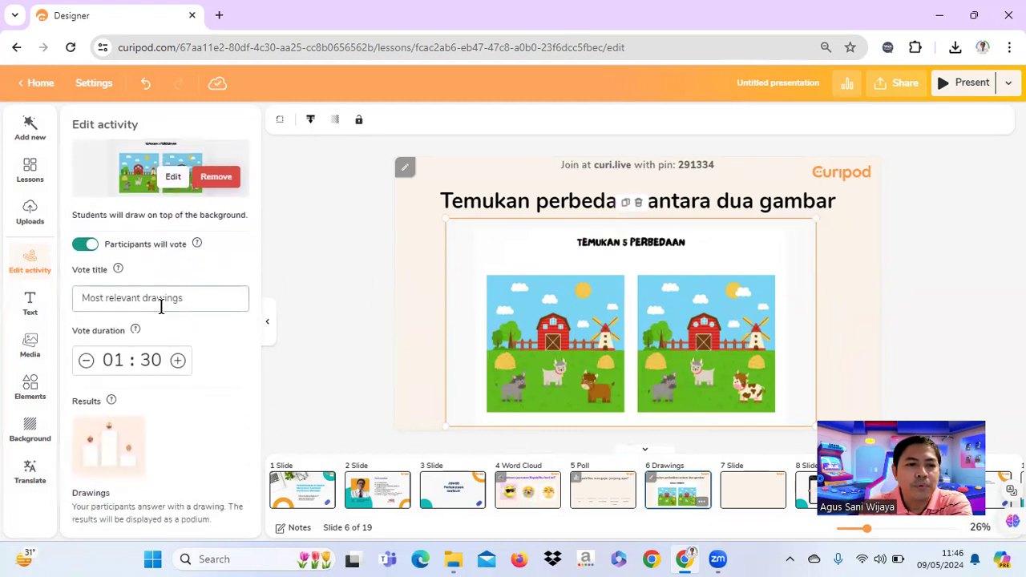
{"action": "scroll", "coordinate": [162, 306], "scroll_direction": "up", "scroll_amount": 1}
{"action": "scroll", "coordinate": [165, 308], "scroll_direction": "up", "scroll_amount": 1}
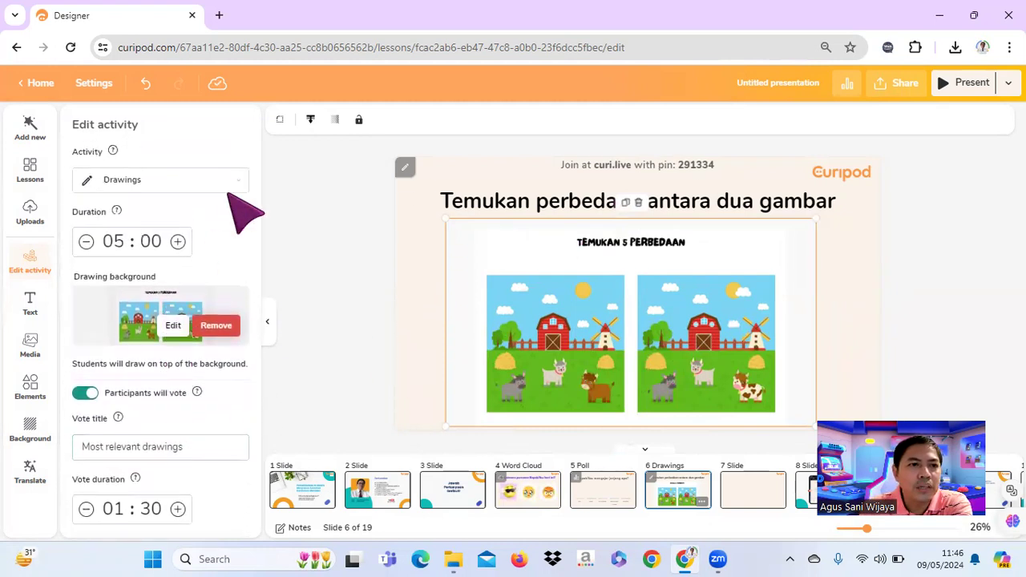
{"action": "scroll", "coordinate": [155, 246], "scroll_direction": "down", "scroll_amount": 2}
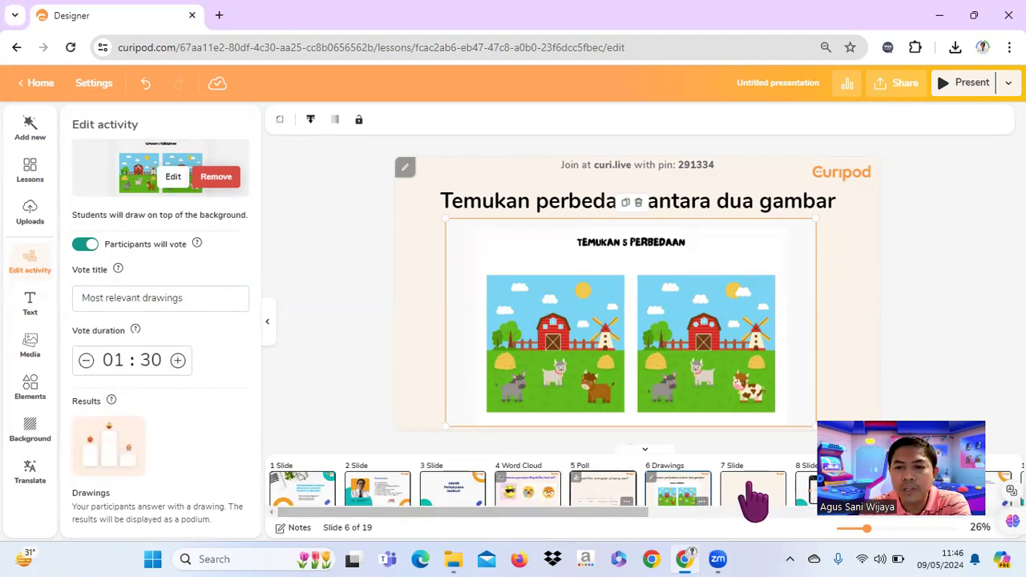
Step: Insert another new slide after the drawing activity and add an Open question activity as slide 7
{"action": "left_click", "coordinate": [753, 497]}
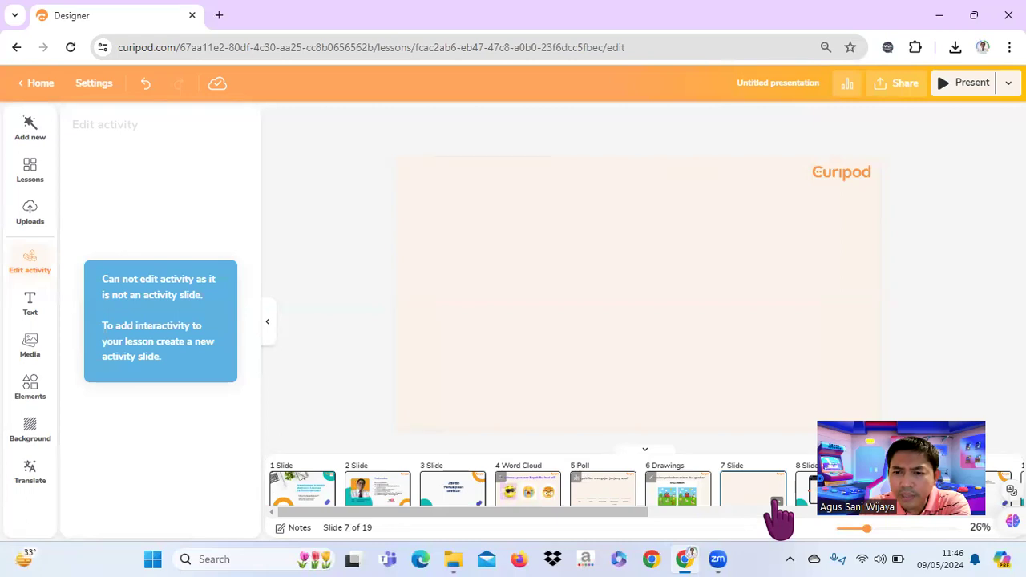
{"action": "left_click", "coordinate": [775, 502]}
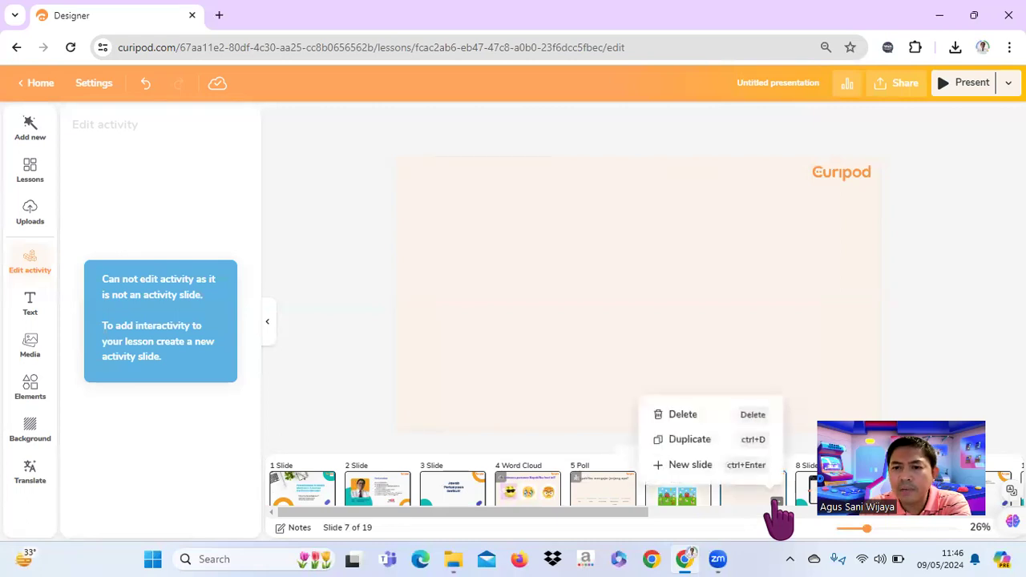
{"action": "left_click", "coordinate": [704, 468]}
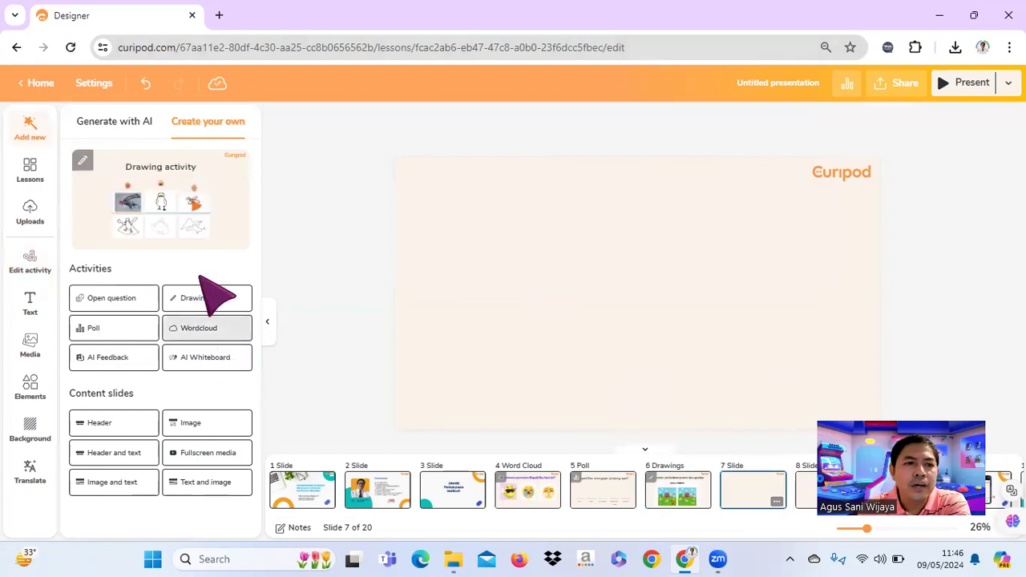
{"action": "left_click", "coordinate": [111, 303]}
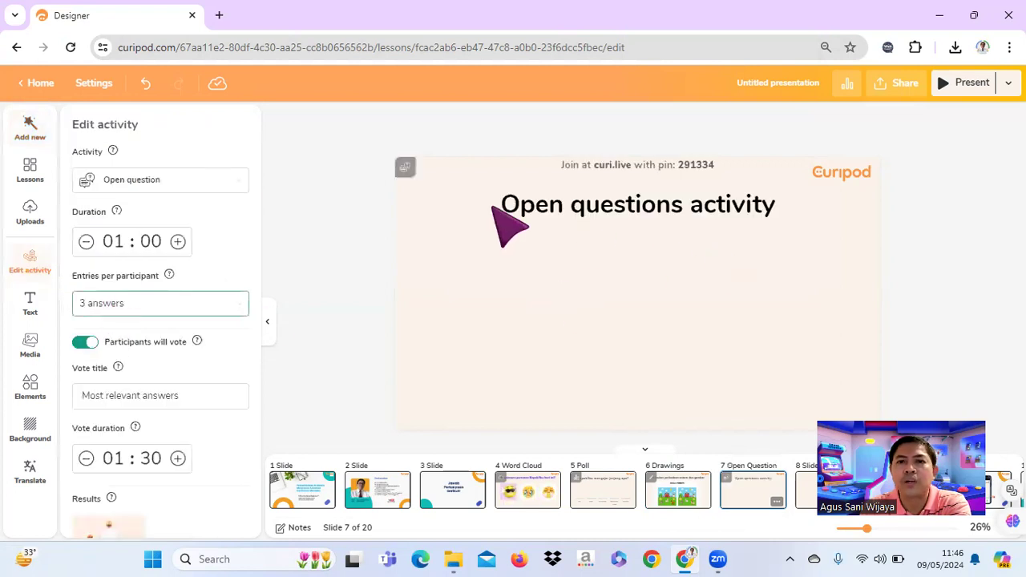
Step: Replace the open question slide's title with "Apa pengertian penilaian menurut anda"
{"action": "triple_click", "coordinate": [535, 210]}
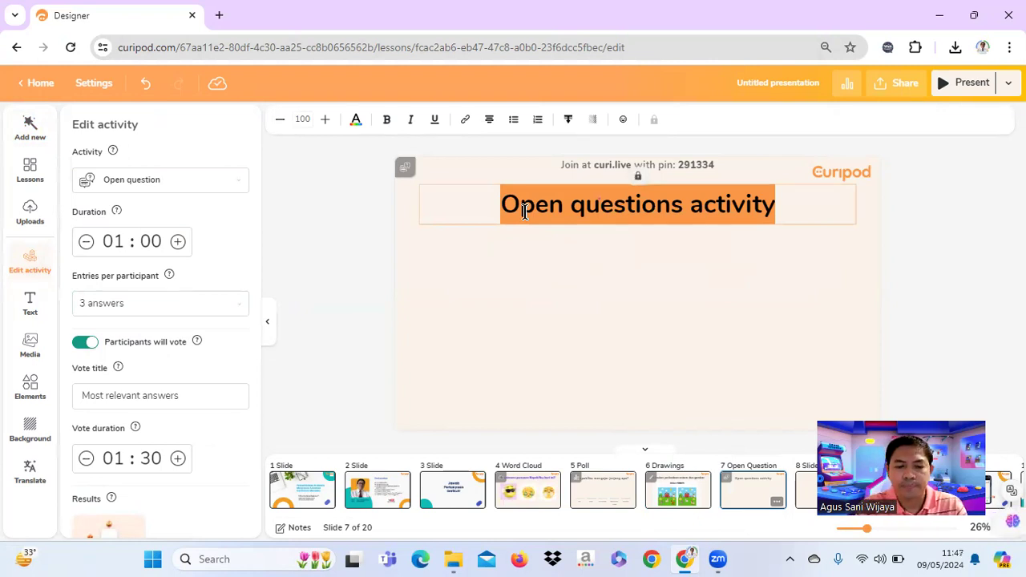
{"action": "type", "text": "Apa pengertian penila"}
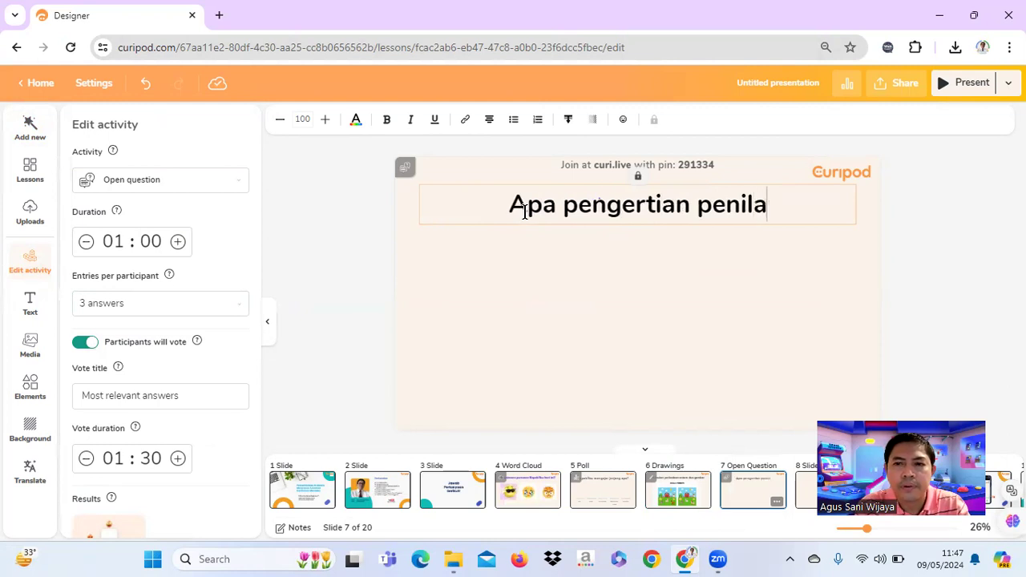
{"action": "key", "text": "BackSpace"}
{"action": "type", "text": "aia"}
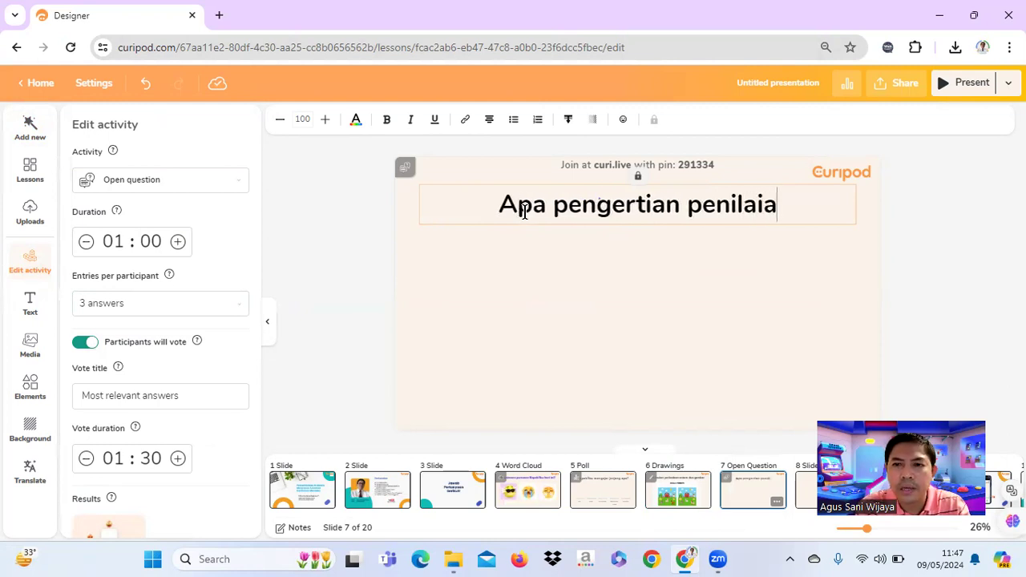
{"action": "type", "text": "n me"}
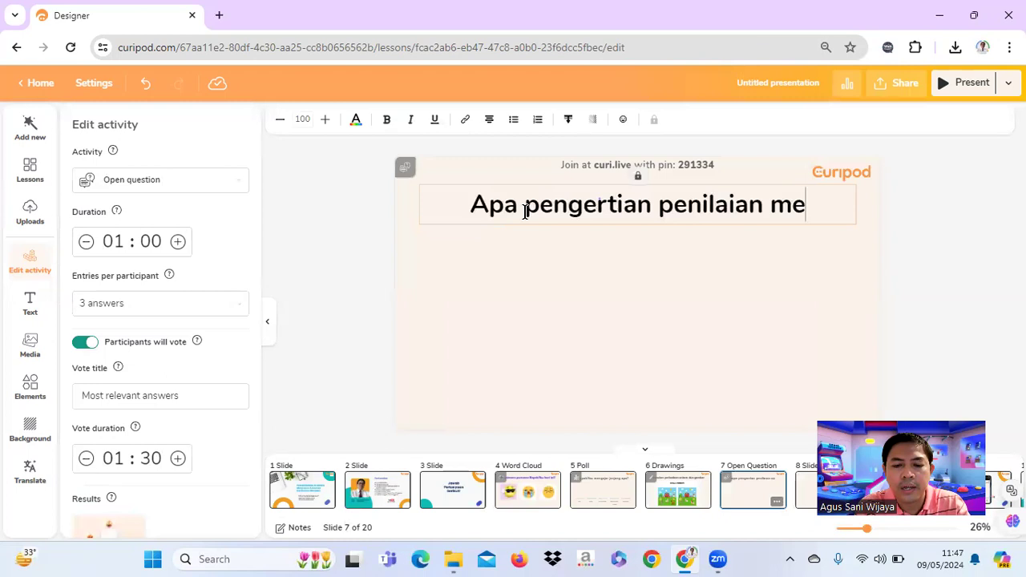
{"action": "type", "text": "nur"}
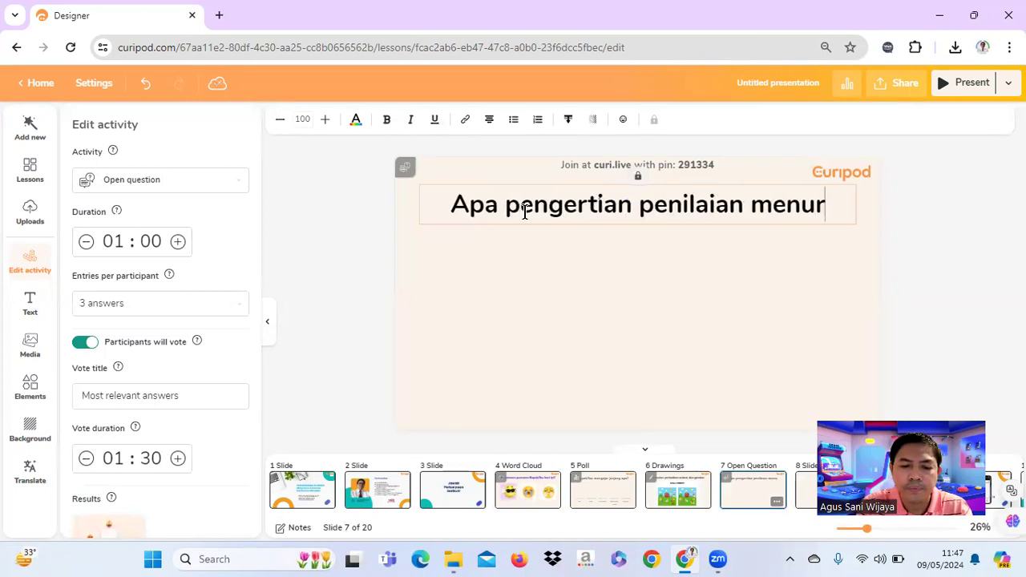
{"action": "type", "text": "ut anda"}
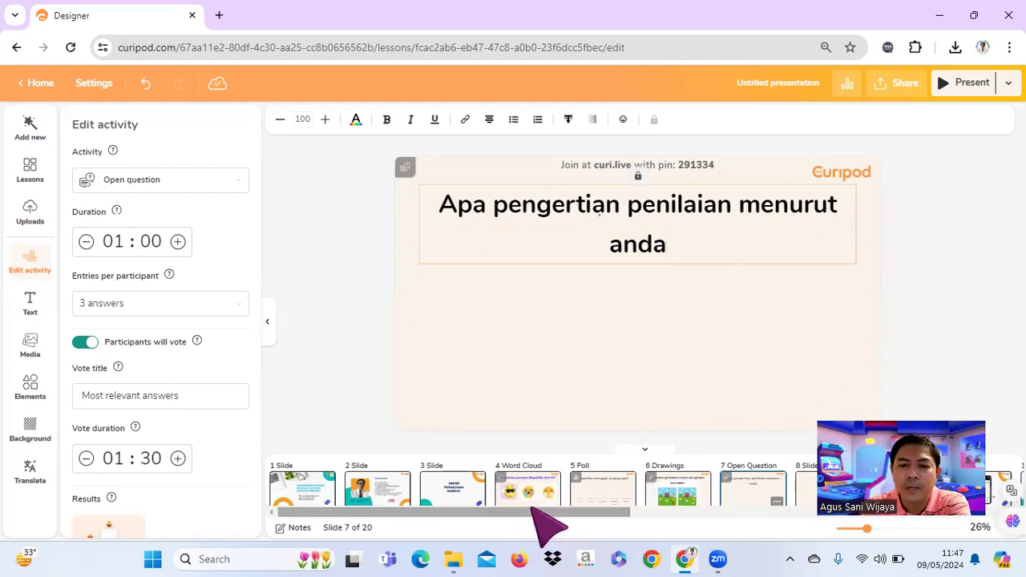
Step: Insert another new slide after the open question and add an AI Feedback activity as slide 8
{"action": "left_click_drag", "start_coordinate": [531, 513], "coordinate": [623, 518]}
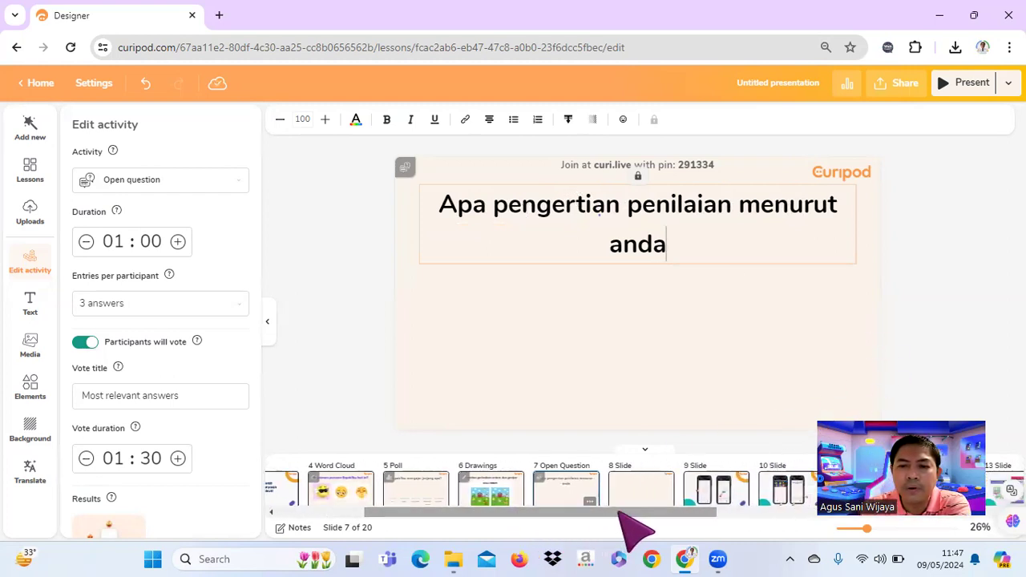
{"action": "left_click", "coordinate": [641, 493]}
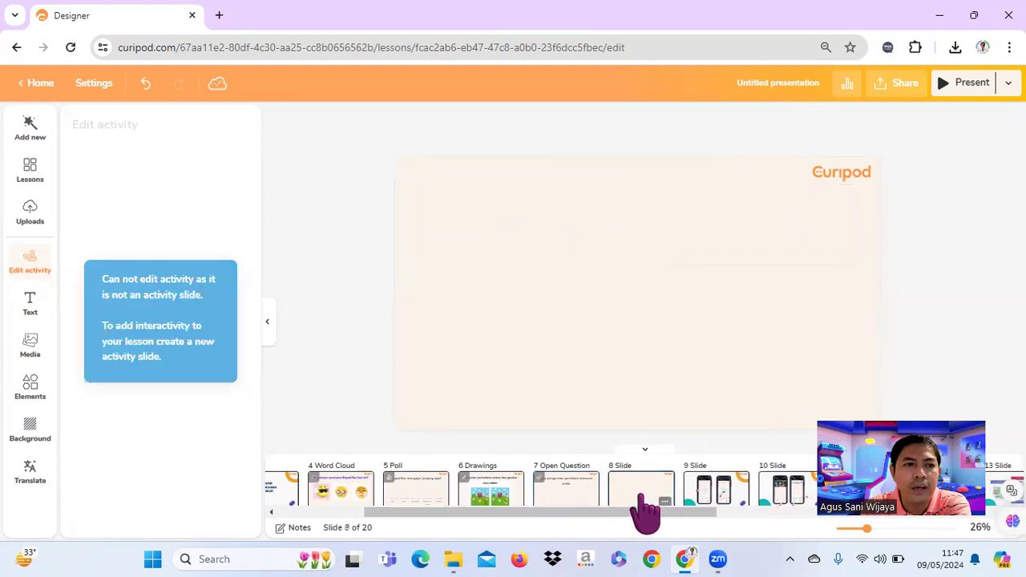
{"action": "left_click", "coordinate": [665, 502]}
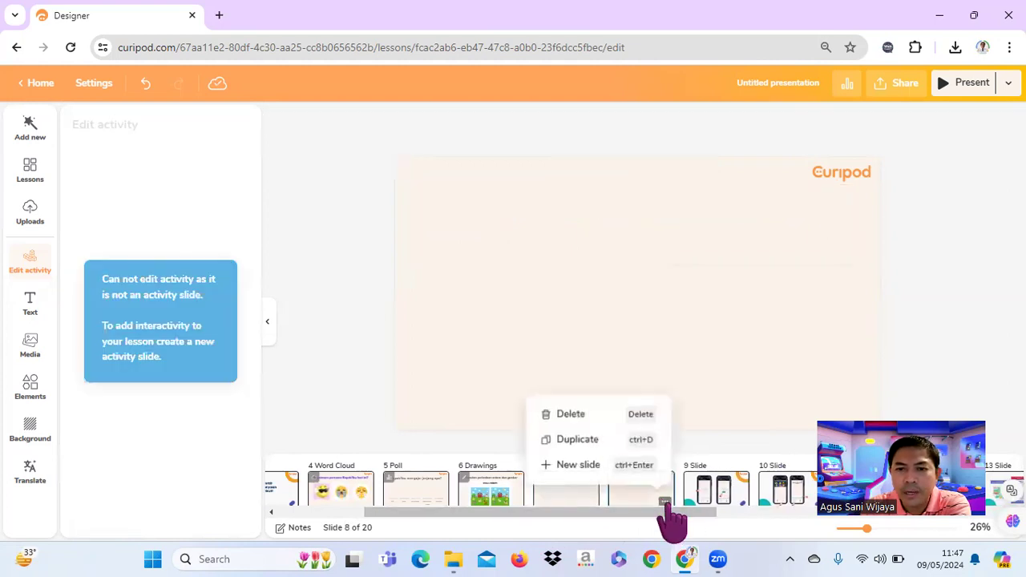
{"action": "left_click", "coordinate": [576, 466]}
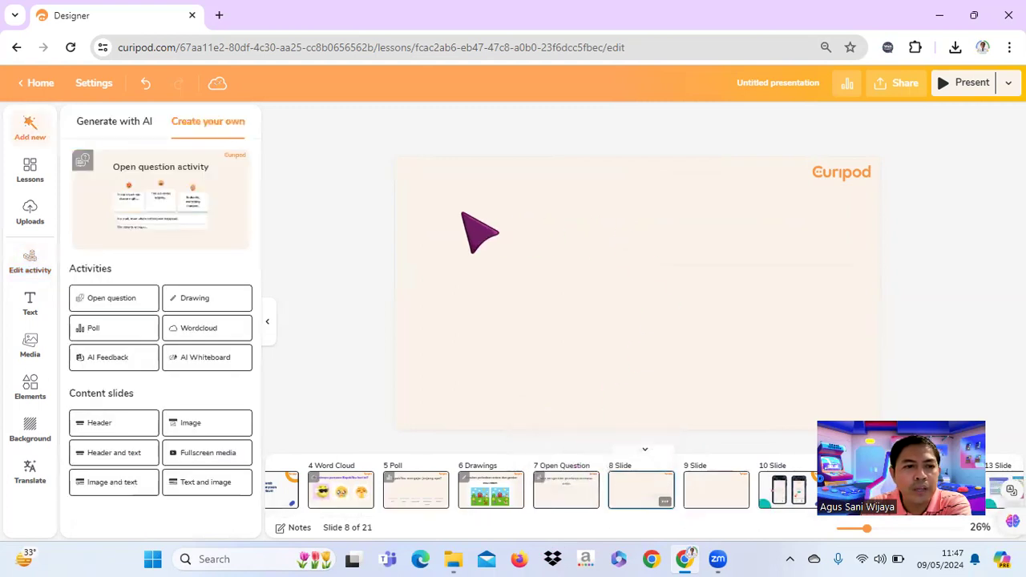
{"action": "left_click", "coordinate": [108, 367]}
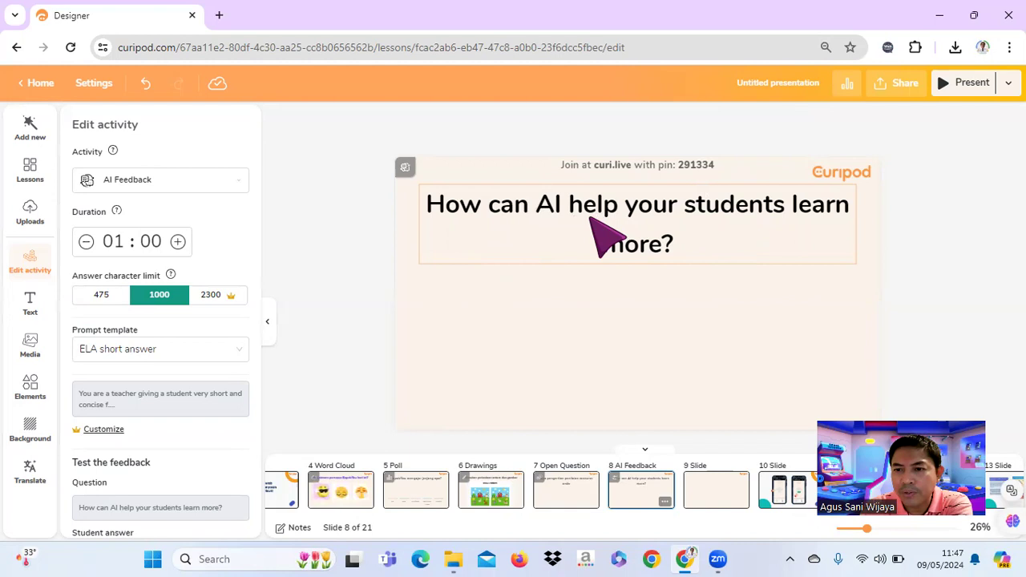
Step: Replace the AI Feedback slide's title with "Bagaimana penggunaan AI dapat membantu dalam penilaian"
{"action": "triple_click", "coordinate": [432, 209]}
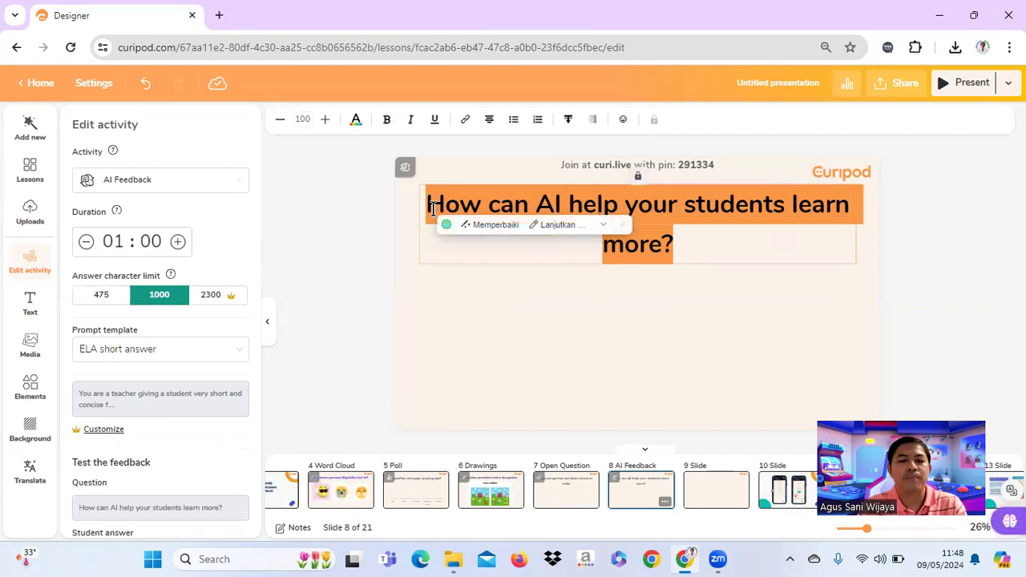
{"action": "type", "text": "Bagai"}
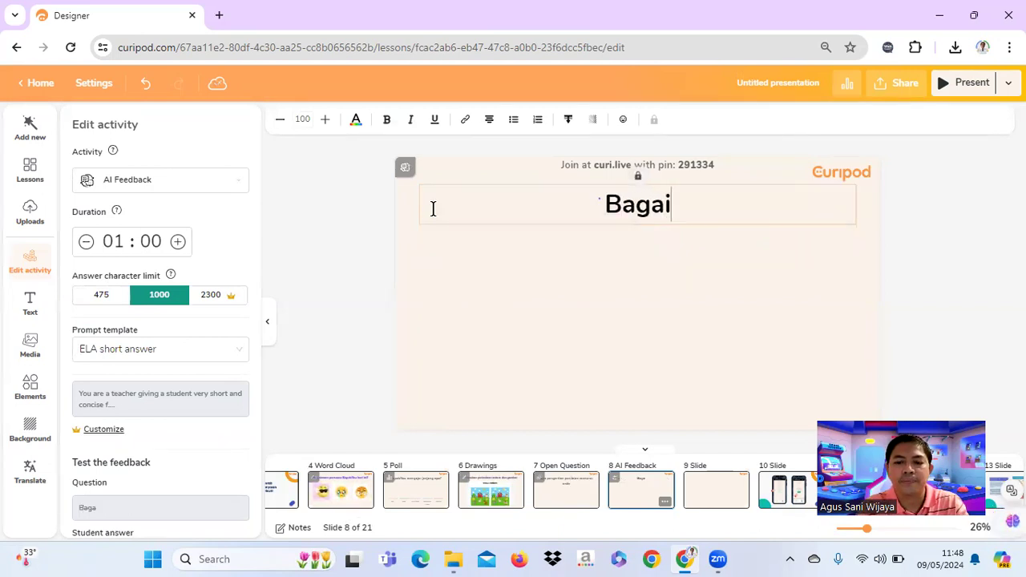
{"action": "type", "text": "mana penggunaan AI"}
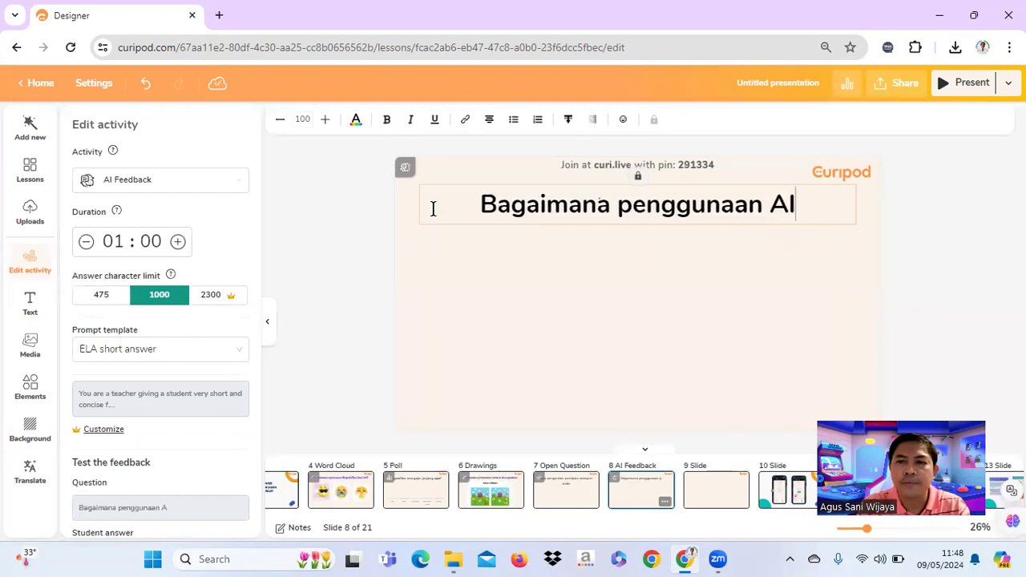
{"action": "type", "text": " dapat "}
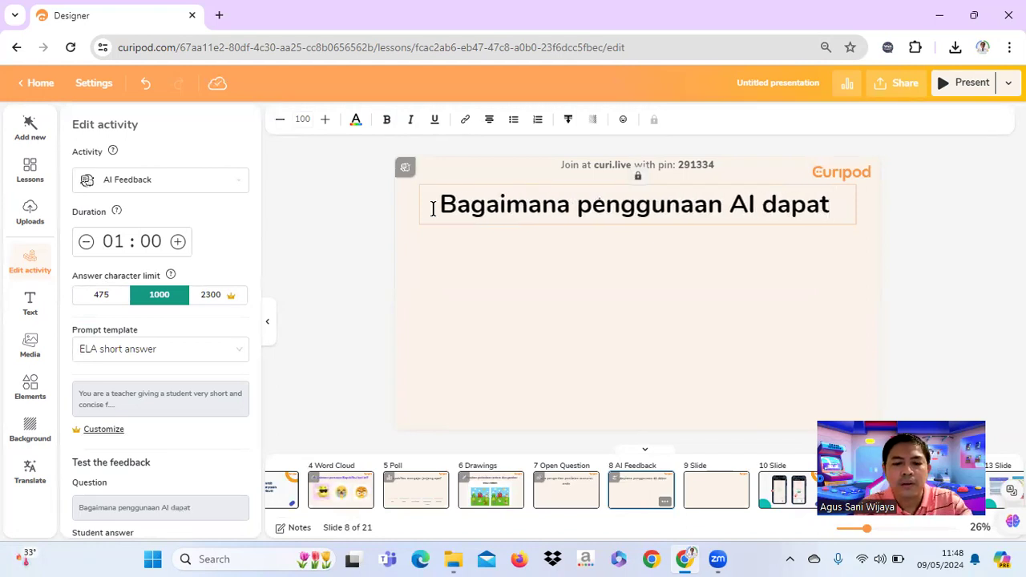
{"action": "type", "text": "membenatu"}
{"action": "key", "text": "BackSpace"}
{"action": "key", "text": "BackSpace"}
{"action": "key", "text": "BackSpace"}
{"action": "key", "text": "BackSpace"}
{"action": "key", "text": "BackSpace"}
{"action": "key", "text": "BackSpace"}
{"action": "type", "text": "a"}
{"action": "type", "text": "nt"}
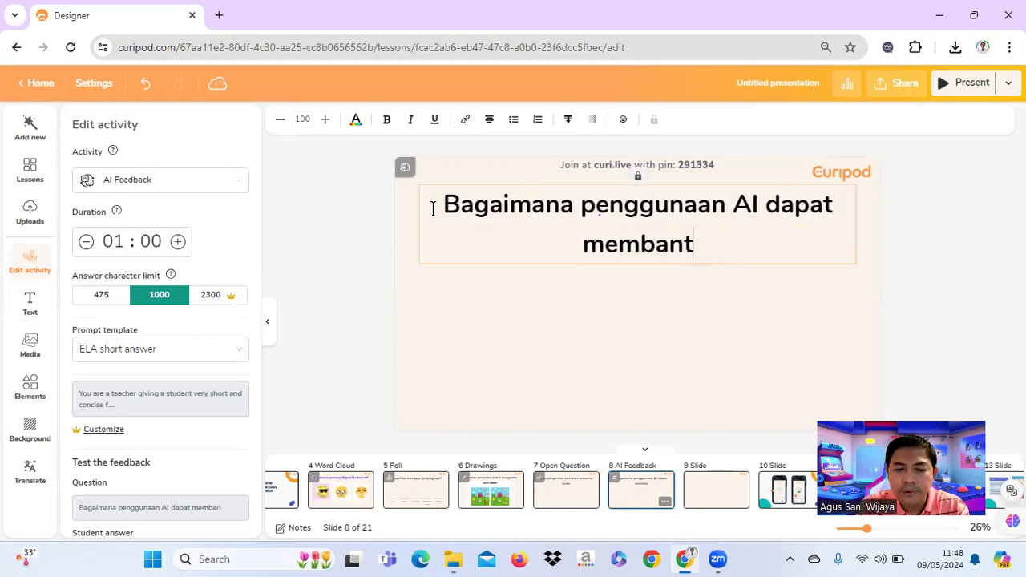
{"action": "type", "text": "u dalam"}
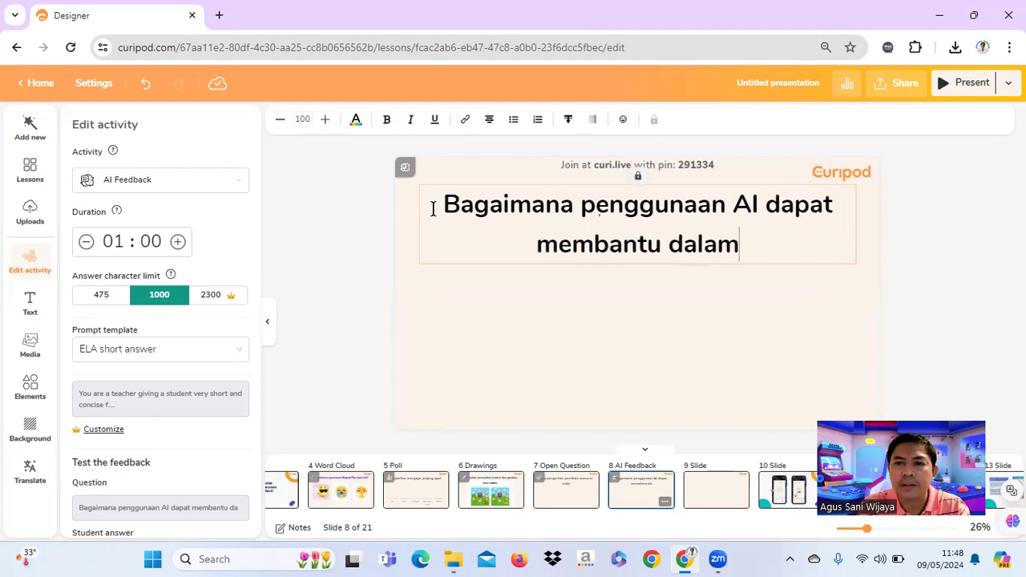
{"action": "type", "text": " penilaia"}
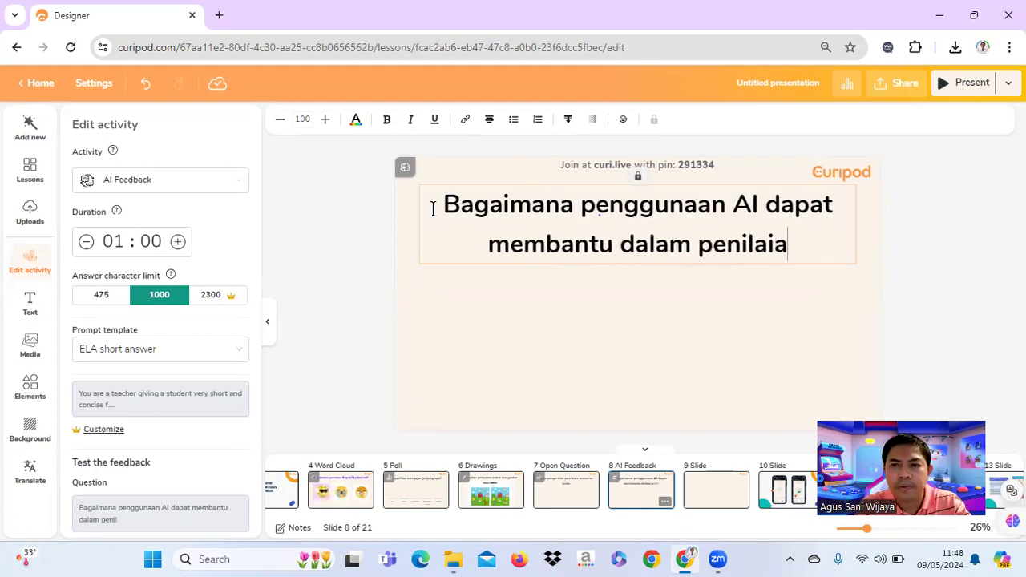
{"action": "type", "text": "n"}
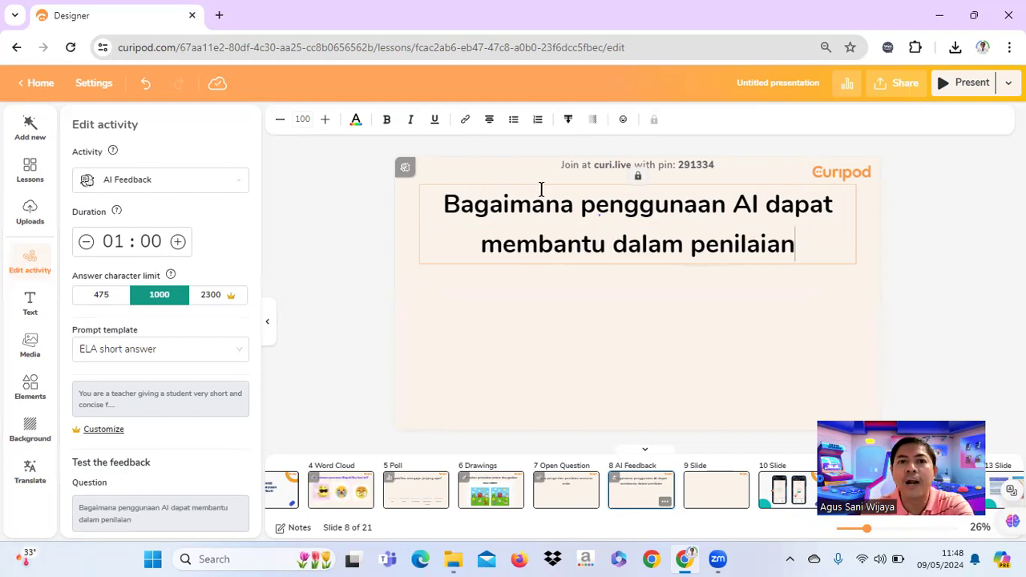
{"action": "left_click", "coordinate": [714, 342]}
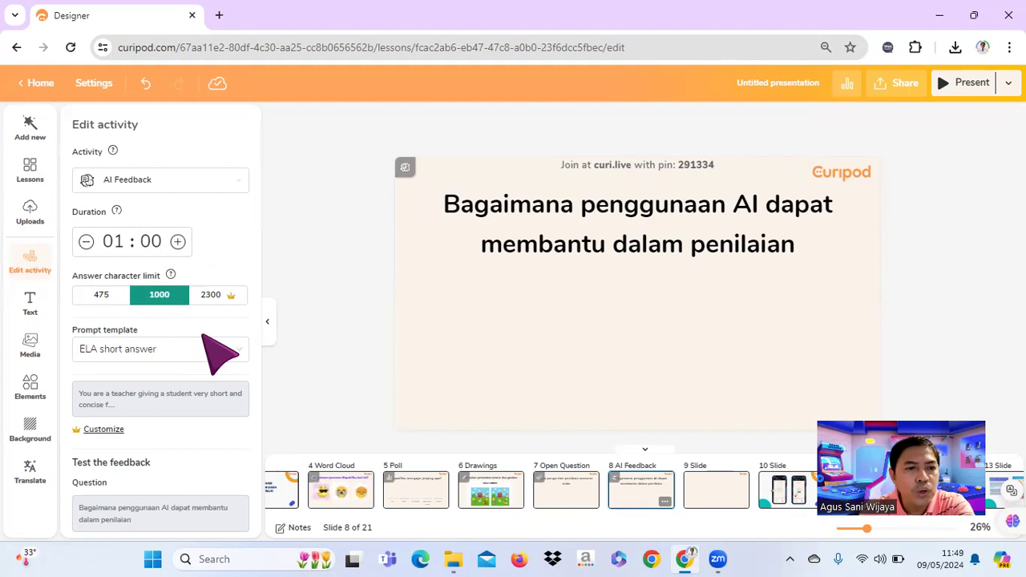
Step: Review the AI Feedback activity's settings, from the answer character limit and prompt template down to the feedback test section
{"action": "scroll", "coordinate": [202, 335], "scroll_direction": "down", "scroll_amount": 2}
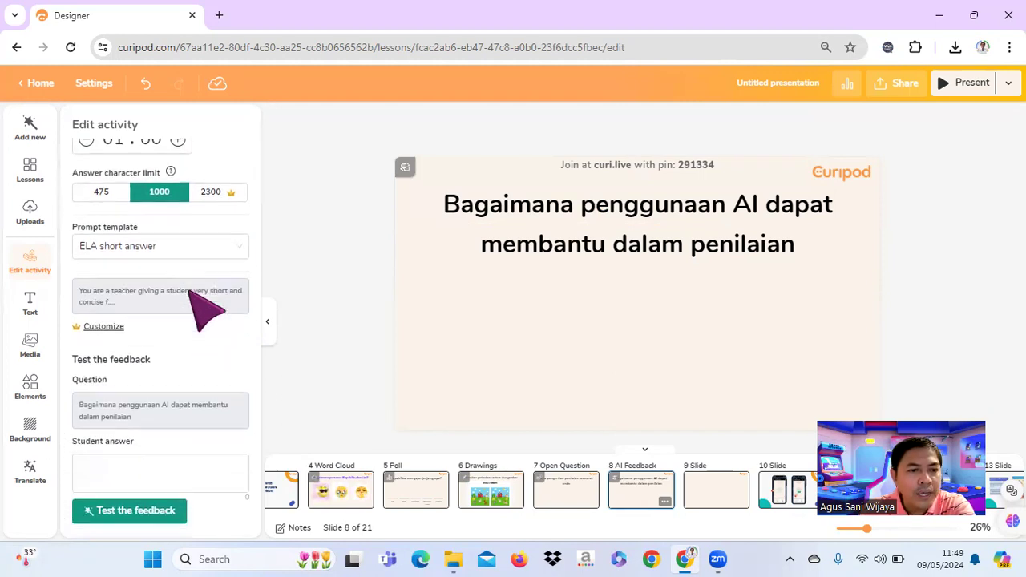
{"action": "scroll", "coordinate": [202, 309], "scroll_direction": "down", "scroll_amount": 3}
{"action": "scroll", "coordinate": [182, 279], "scroll_direction": "up", "scroll_amount": 1}
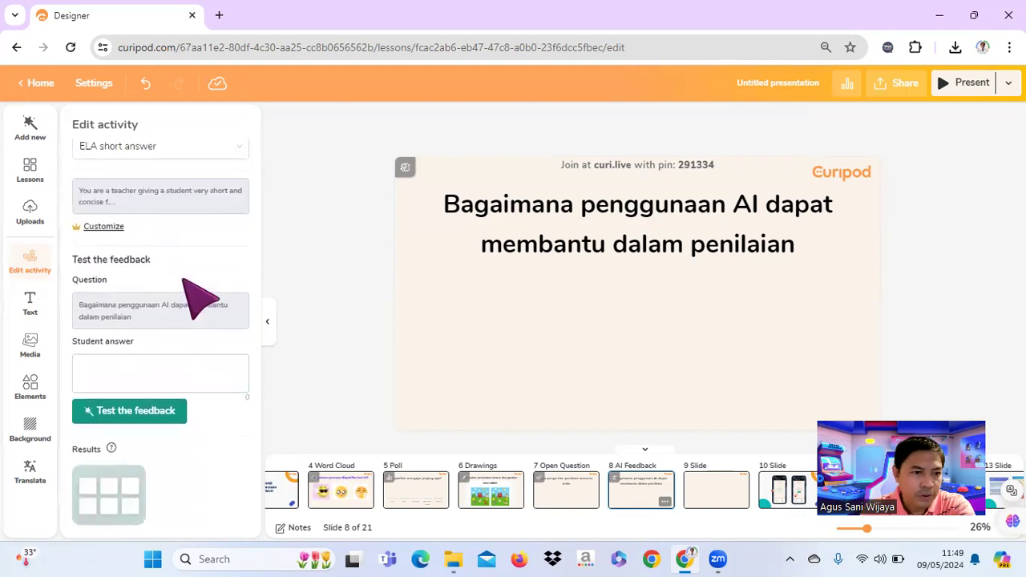
{"action": "scroll", "coordinate": [199, 298], "scroll_direction": "up", "scroll_amount": 1}
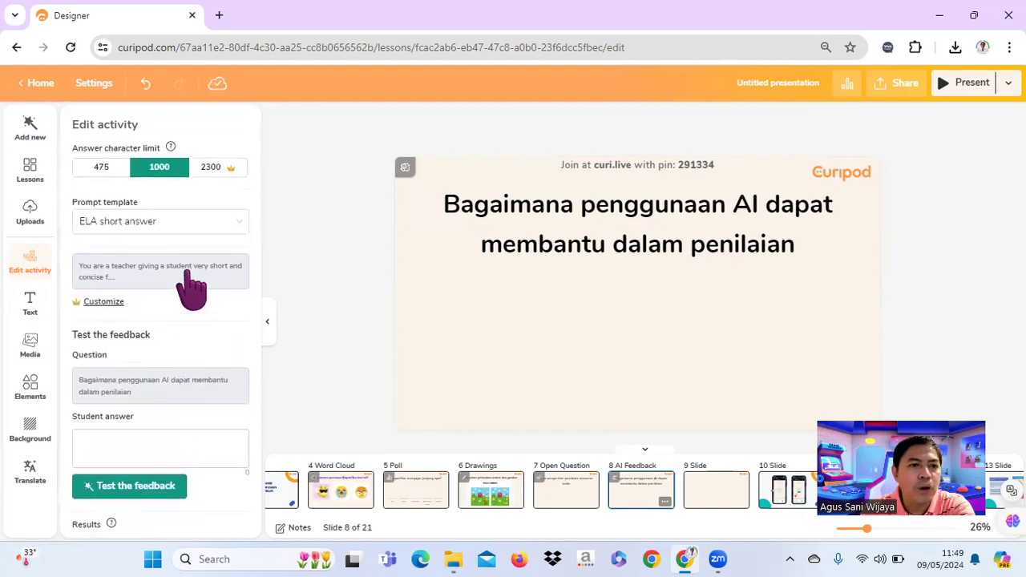
{"action": "scroll", "coordinate": [191, 290], "scroll_direction": "down", "scroll_amount": 1}
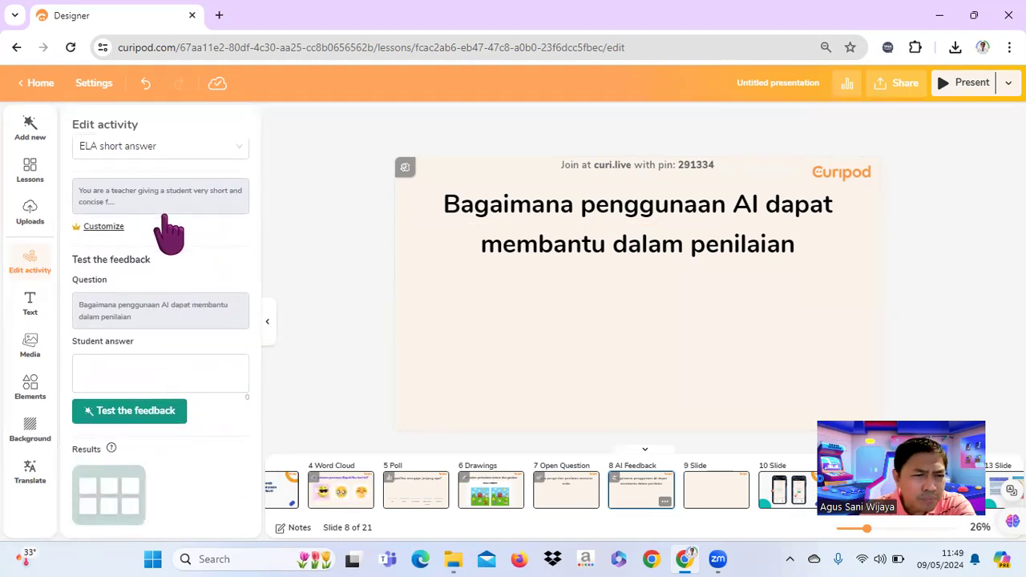
{"action": "scroll", "coordinate": [199, 258], "scroll_direction": "down", "scroll_amount": 1}
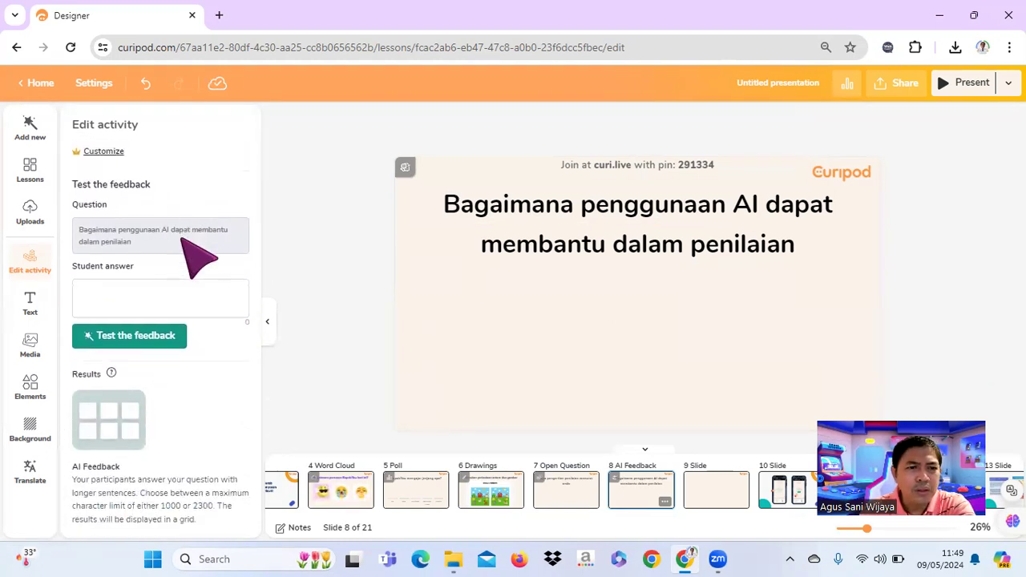
{"action": "scroll", "coordinate": [181, 240], "scroll_direction": "up", "scroll_amount": 1}
{"action": "scroll", "coordinate": [196, 369], "scroll_direction": "down", "scroll_amount": 1}
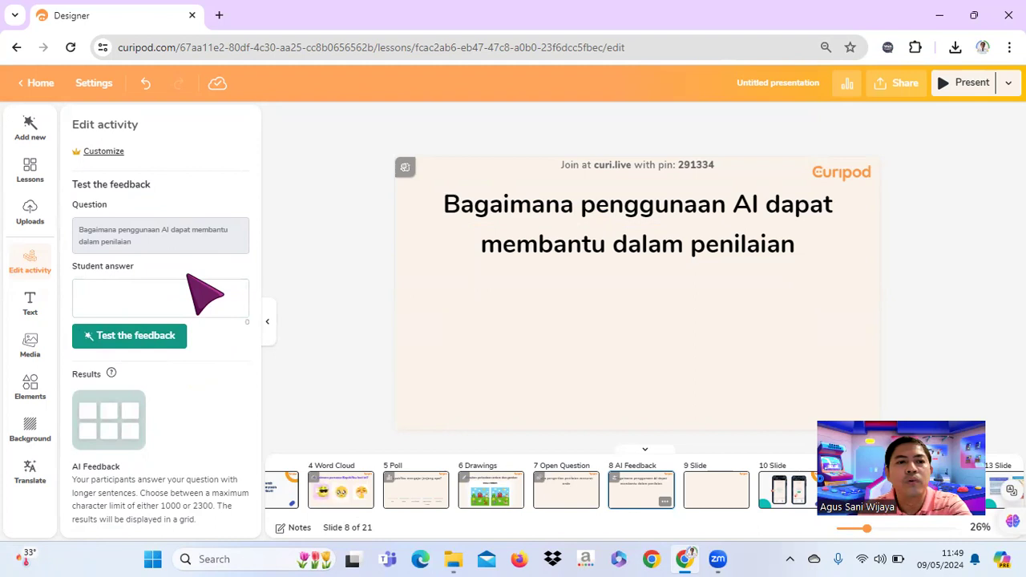
{"action": "scroll", "coordinate": [188, 277], "scroll_direction": "up", "scroll_amount": 5}
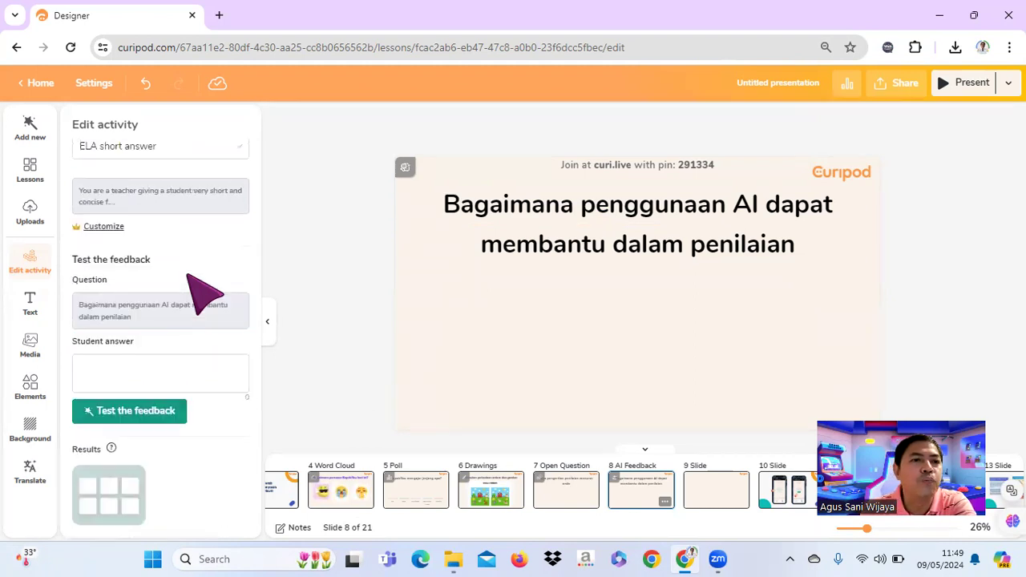
Step: Look over the prompt template options, keeping ELA short answer, and try to customize the feedback prompt
{"action": "left_click", "coordinate": [204, 296]}
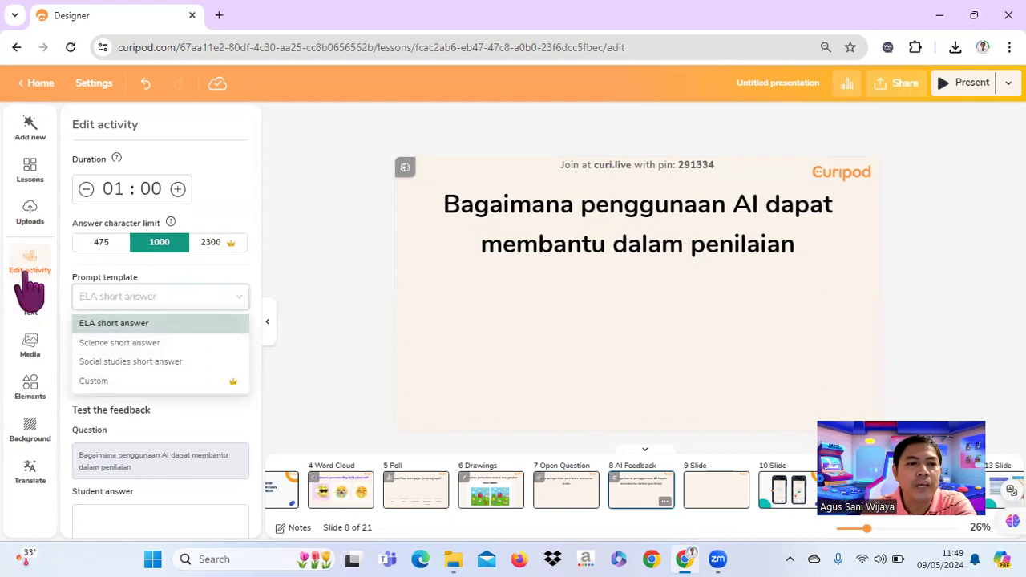
{"action": "left_click", "coordinate": [161, 314]}
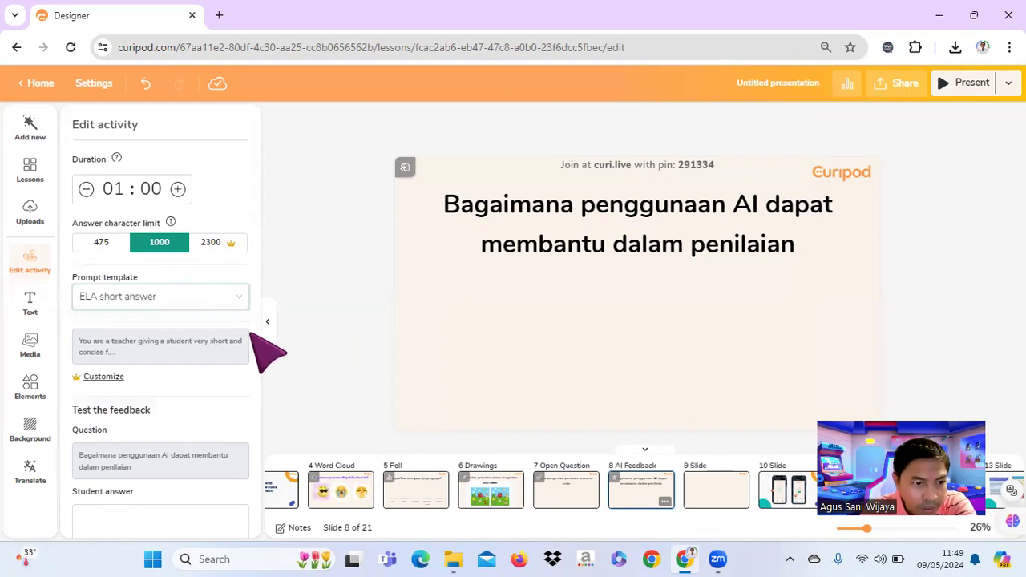
{"action": "left_click", "coordinate": [178, 349]}
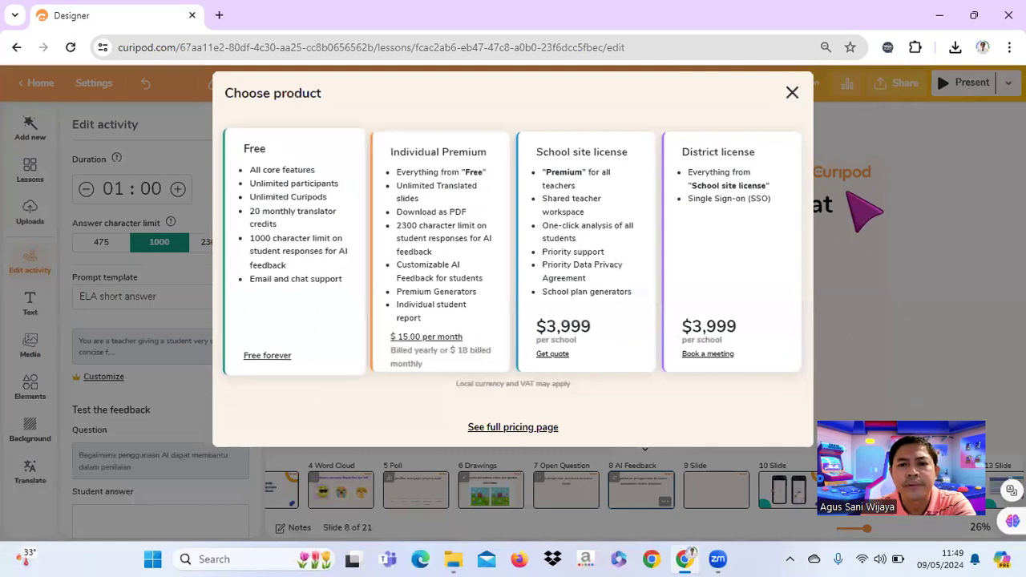
{"action": "left_click", "coordinate": [787, 94]}
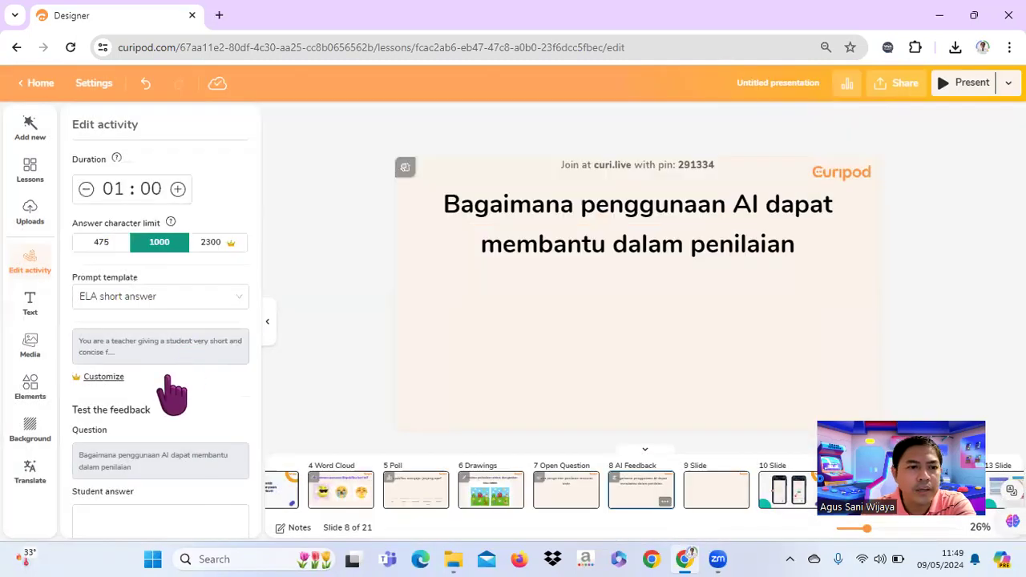
Step: Test the AI feedback on the slide's question with the sample student answer "sangat membantu"
{"action": "scroll", "coordinate": [172, 384], "scroll_direction": "down", "scroll_amount": 1}
{"action": "scroll", "coordinate": [201, 328], "scroll_direction": "down", "scroll_amount": 1}
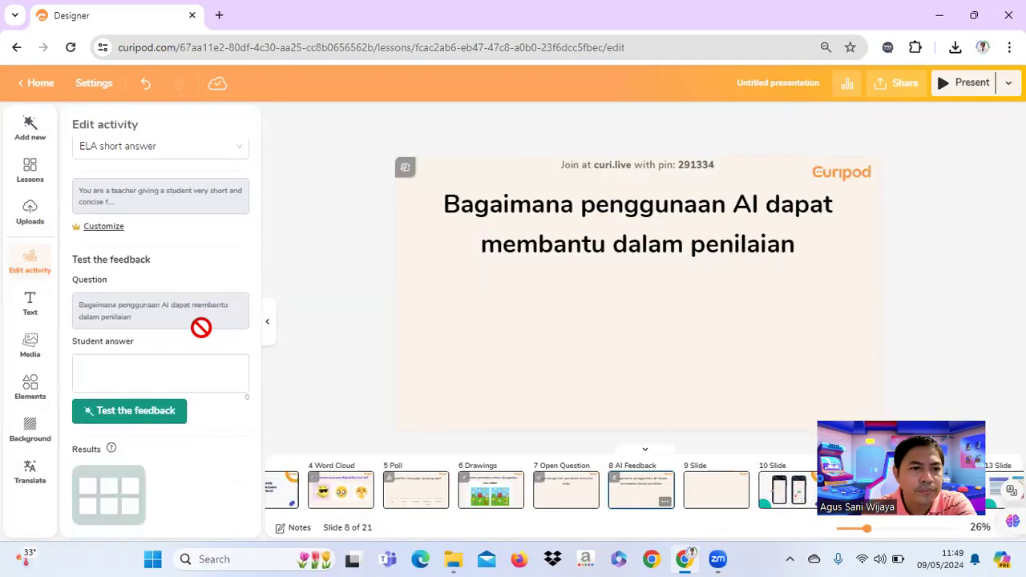
{"action": "scroll", "coordinate": [144, 344], "scroll_direction": "down", "scroll_amount": 1}
{"action": "left_click", "coordinate": [118, 293]}
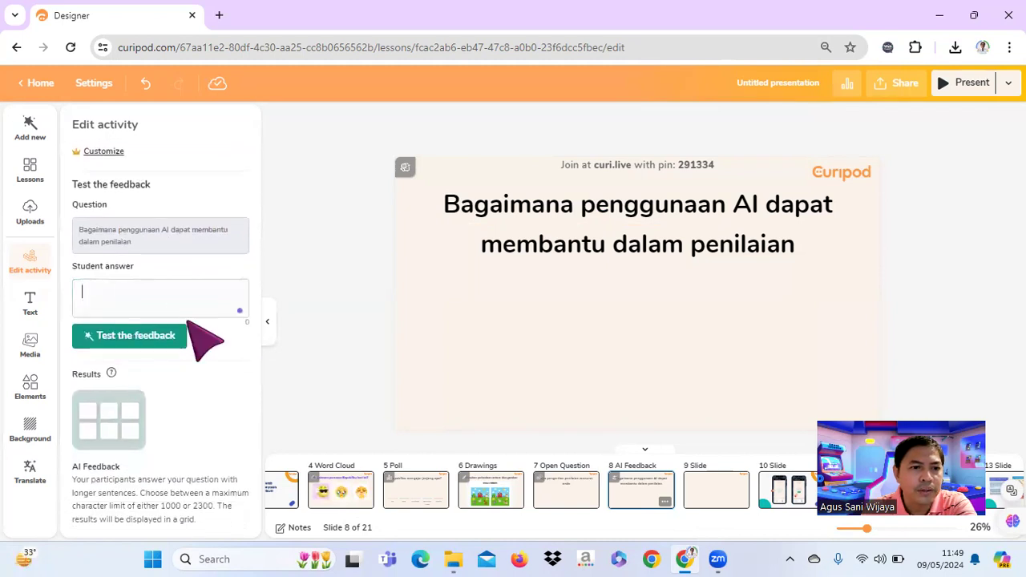
{"action": "left_click", "coordinate": [155, 345]}
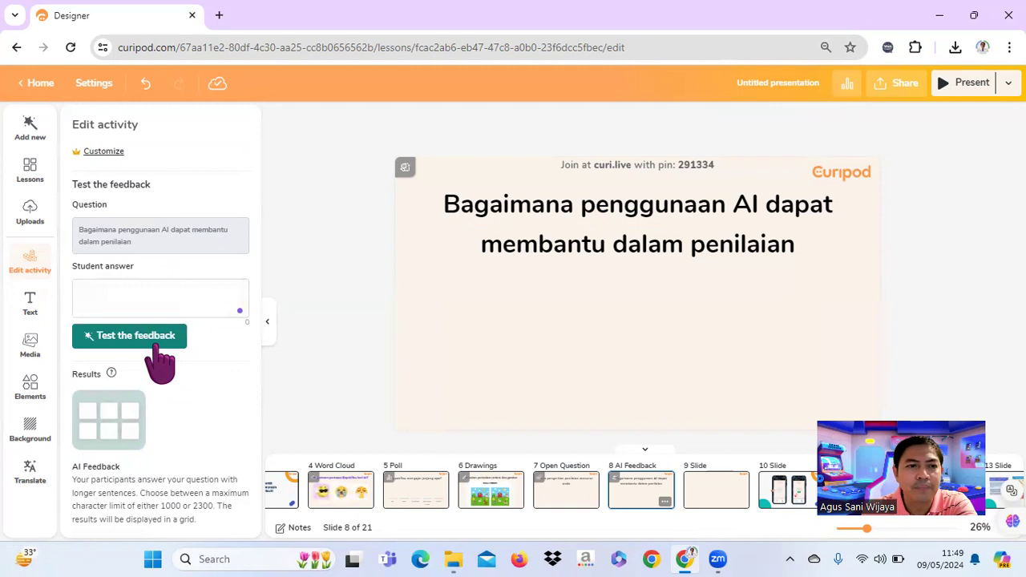
{"action": "left_click", "coordinate": [89, 297]}
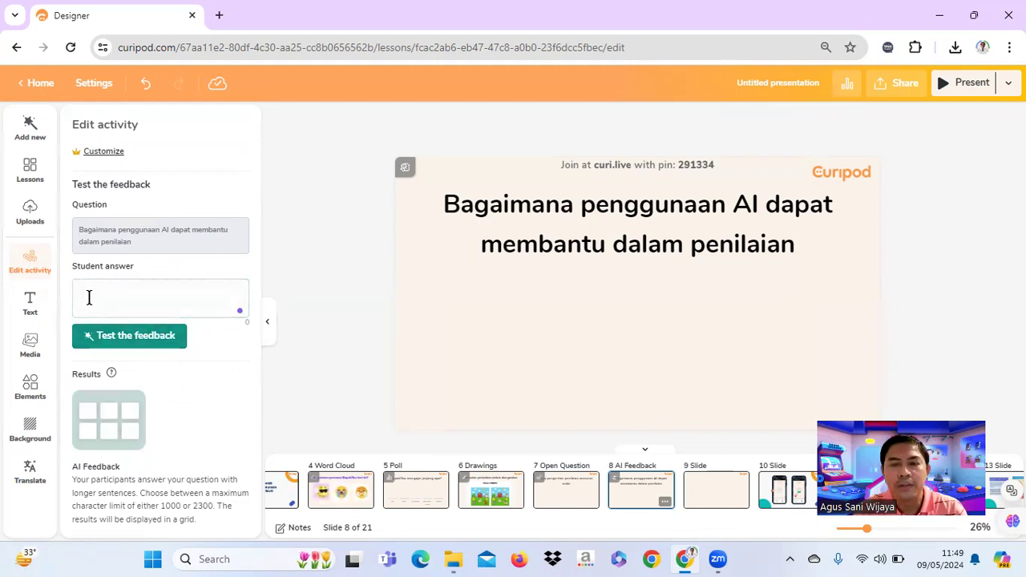
{"action": "type", "text": "S"}
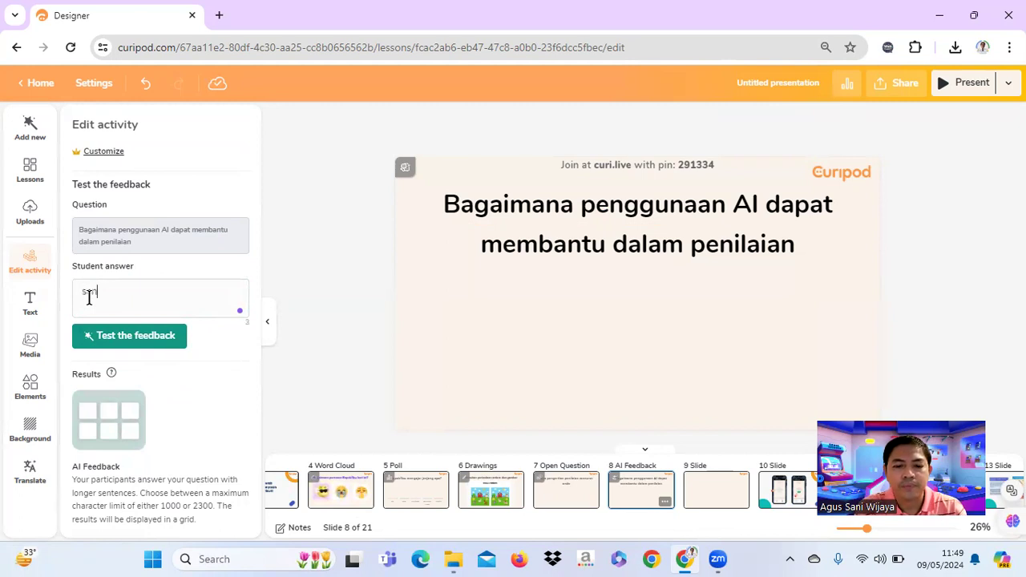
{"action": "type", "text": "angat membantu"}
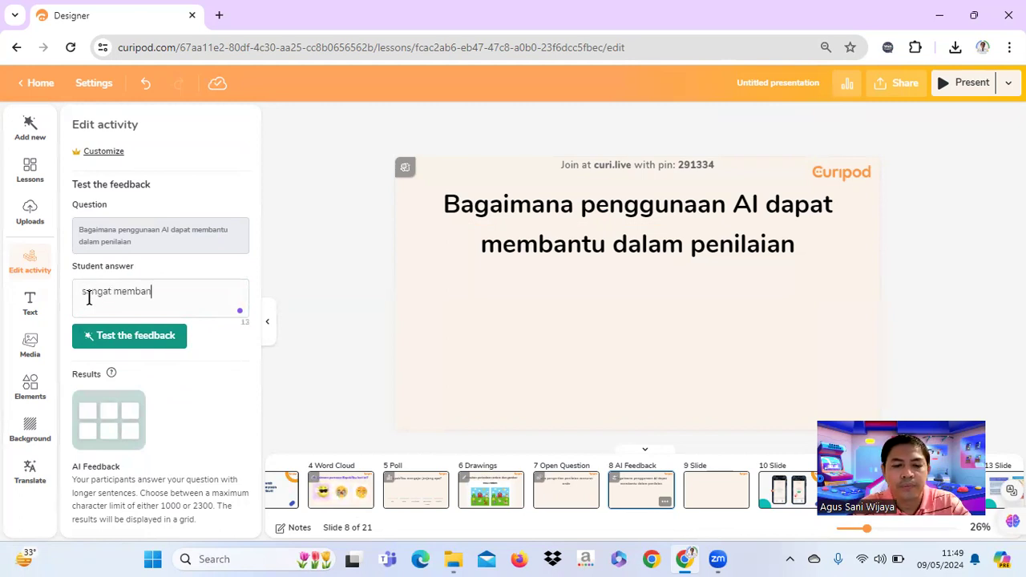
{"action": "left_click", "coordinate": [134, 335]}
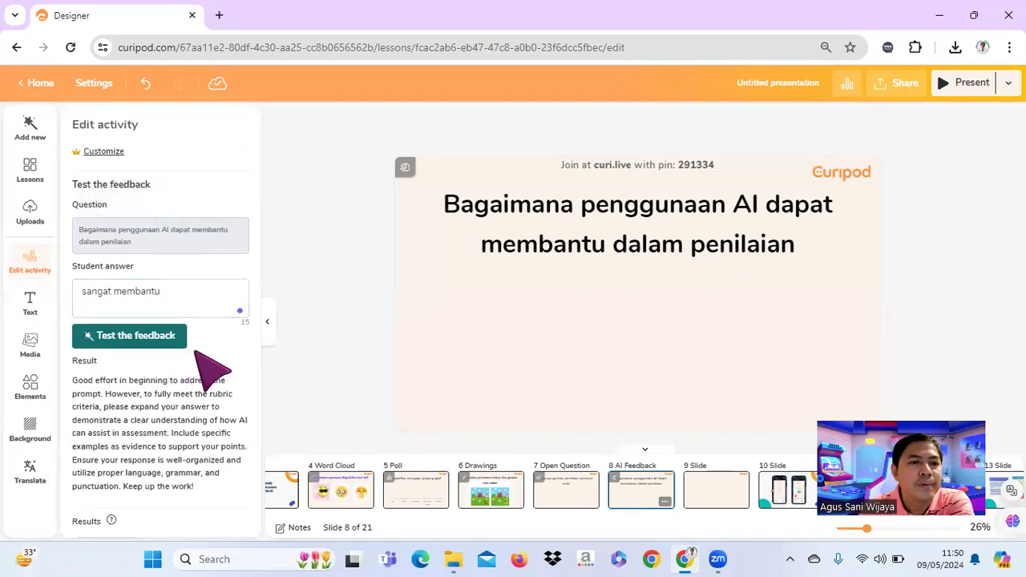
Step: Read the generated feedback result and compare it with the activity's prompt template, question and student answer
{"action": "scroll", "coordinate": [210, 367], "scroll_direction": "up", "scroll_amount": 1}
{"action": "scroll", "coordinate": [210, 367], "scroll_direction": "down", "scroll_amount": 3}
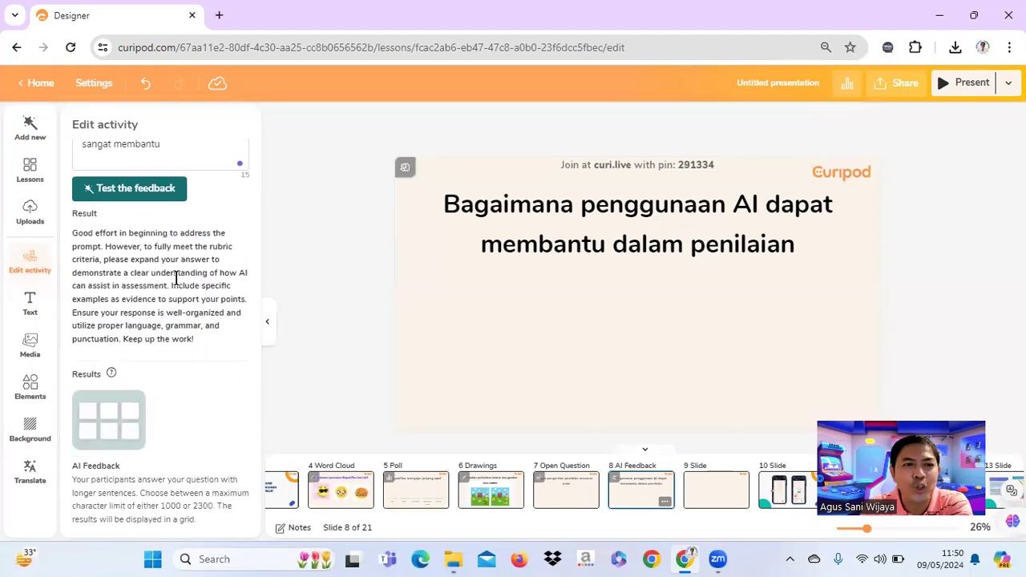
{"action": "scroll", "coordinate": [176, 278], "scroll_direction": "up", "scroll_amount": 4}
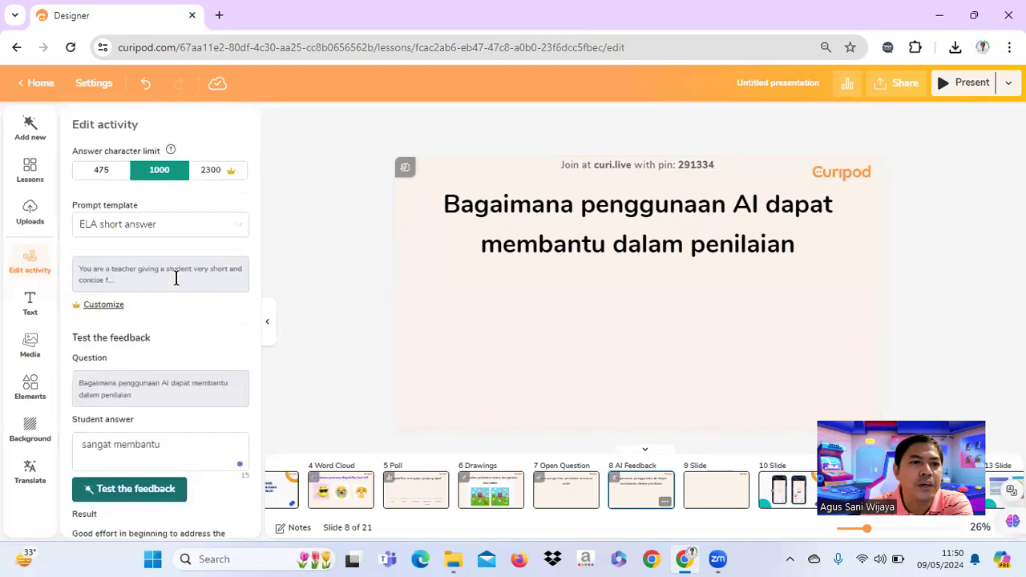
{"action": "scroll", "coordinate": [182, 296], "scroll_direction": "up", "scroll_amount": 2}
{"action": "scroll", "coordinate": [183, 297], "scroll_direction": "down", "scroll_amount": 1}
{"action": "scroll", "coordinate": [182, 296], "scroll_direction": "up", "scroll_amount": 1}
{"action": "scroll", "coordinate": [178, 279], "scroll_direction": "down", "scroll_amount": 4}
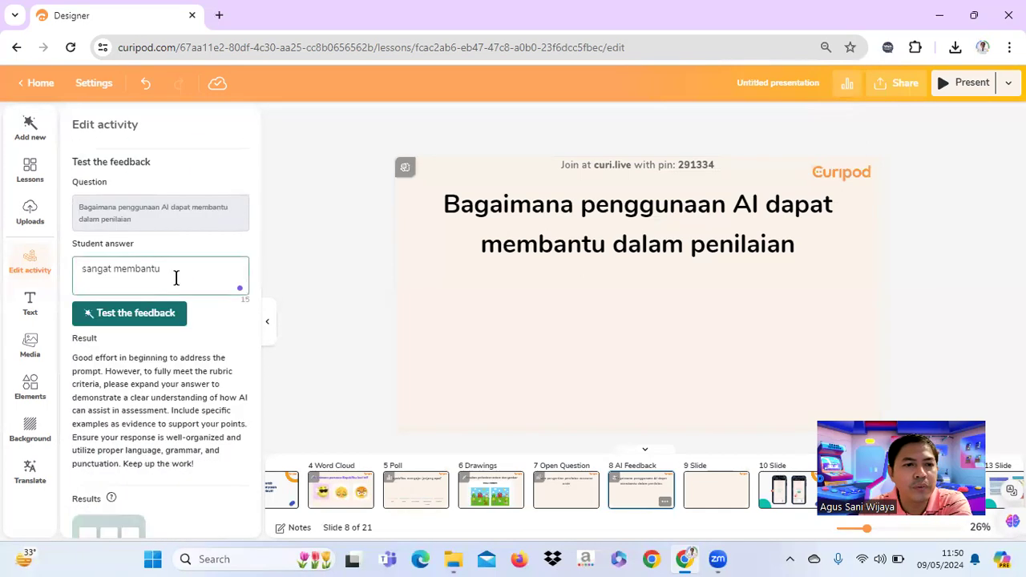
{"action": "scroll", "coordinate": [176, 277], "scroll_direction": "down", "scroll_amount": 2}
{"action": "scroll", "coordinate": [176, 278], "scroll_direction": "up", "scroll_amount": 1}
{"action": "scroll", "coordinate": [176, 277], "scroll_direction": "down", "scroll_amount": 1}
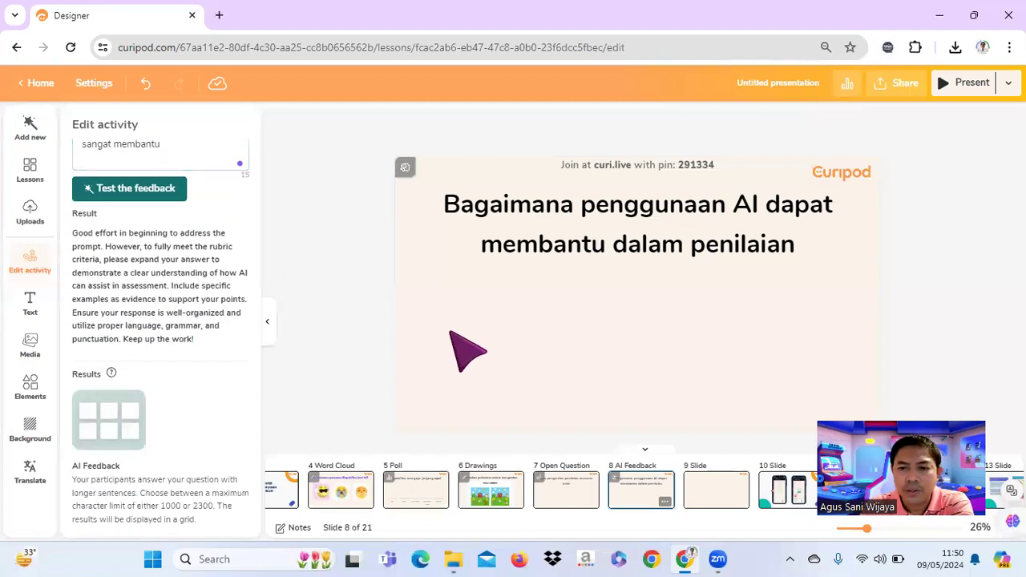
Step: Delete the blank slide 9 that follows the AI Feedback activity and return to the start of the slide strip
{"action": "left_click", "coordinate": [725, 497]}
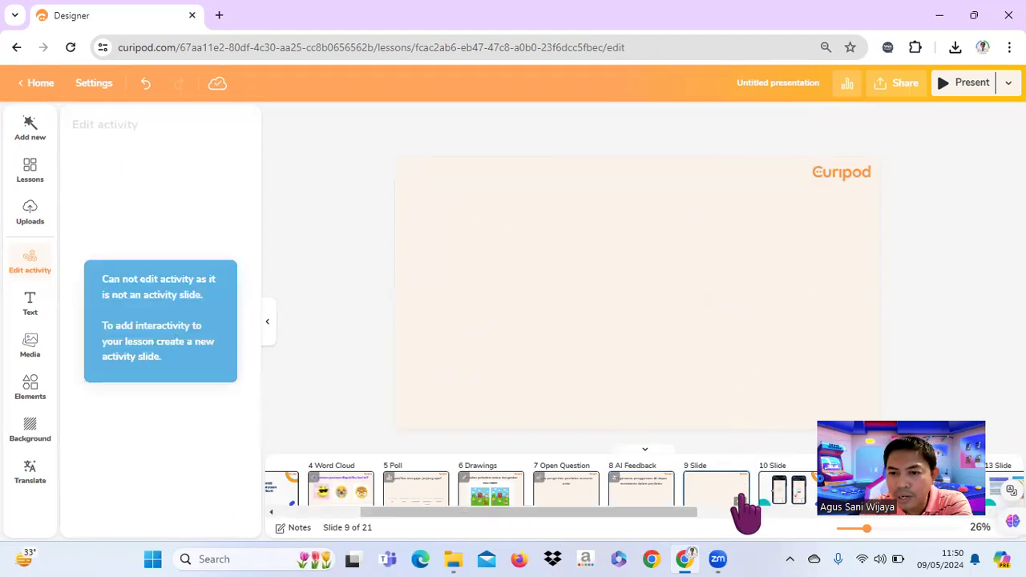
{"action": "left_click", "coordinate": [739, 502]}
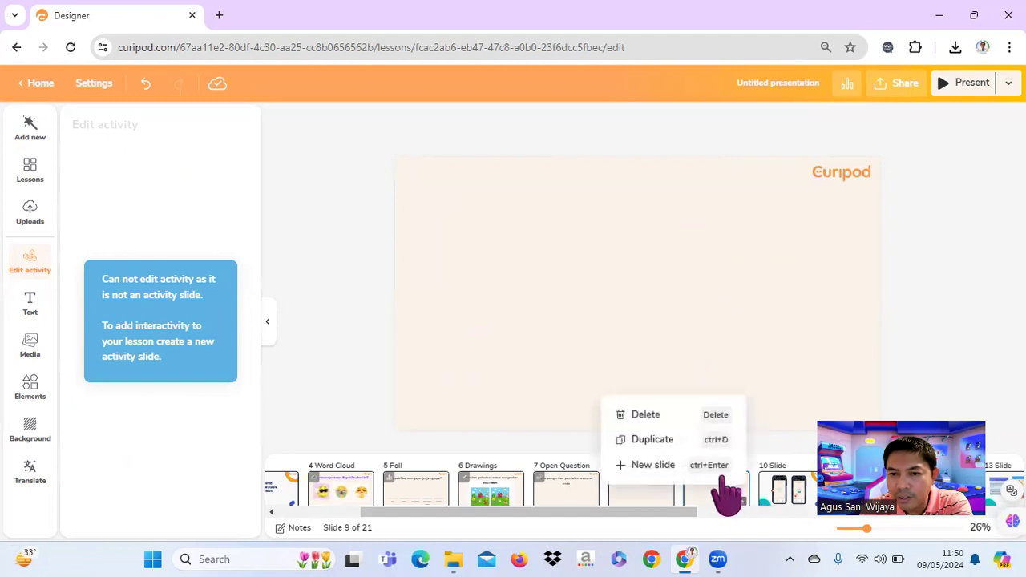
{"action": "left_click", "coordinate": [627, 415]}
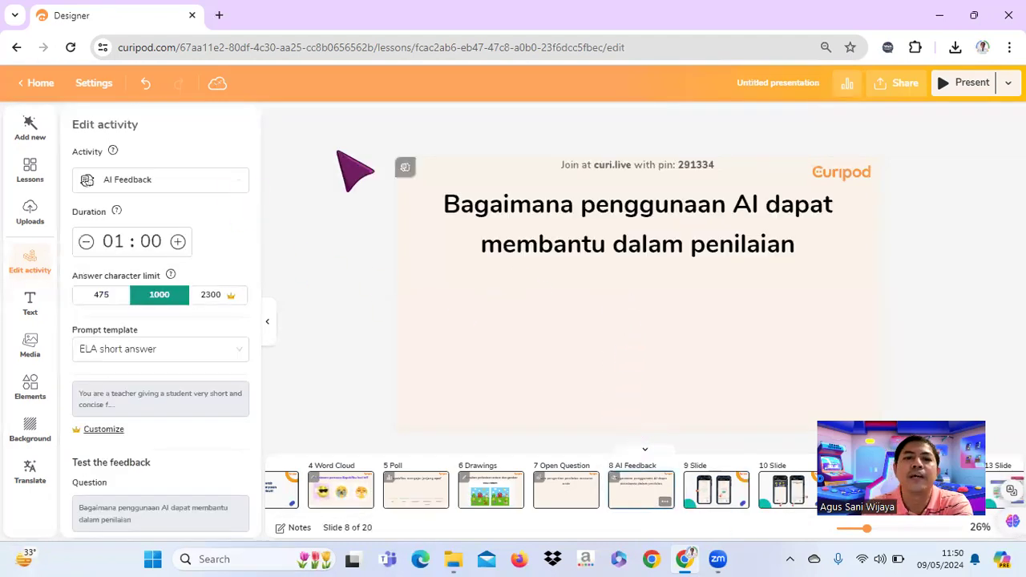
{"action": "left_click_drag", "start_coordinate": [690, 512], "coordinate": [553, 514]}
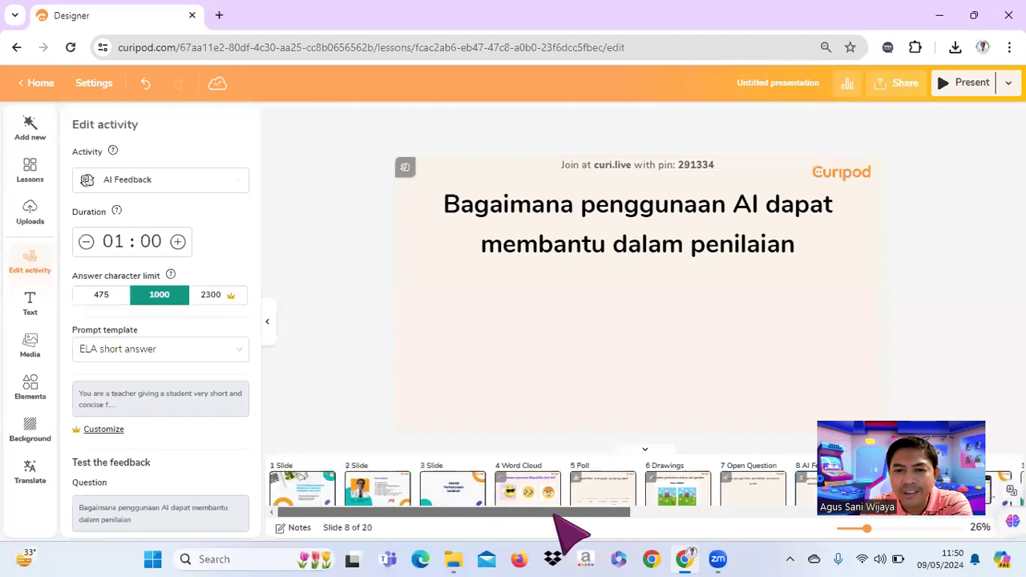
Step: Review slides 1 to 8 in order, from the intro slides through the word cloud, poll, drawings, open question and AI Feedback activities
{"action": "left_click", "coordinate": [304, 503]}
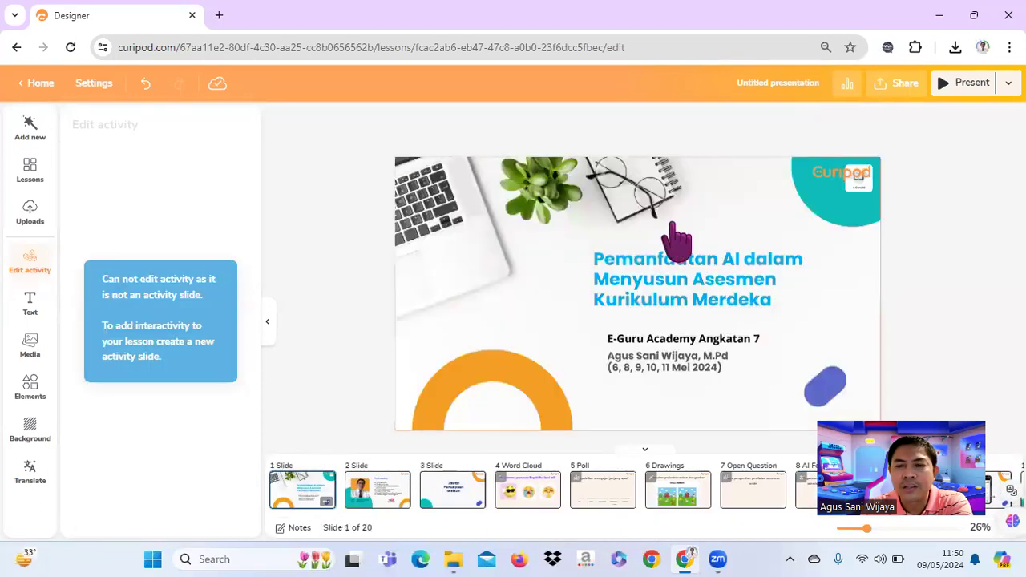
{"action": "left_click", "coordinate": [393, 501]}
{"action": "left_click", "coordinate": [458, 502]}
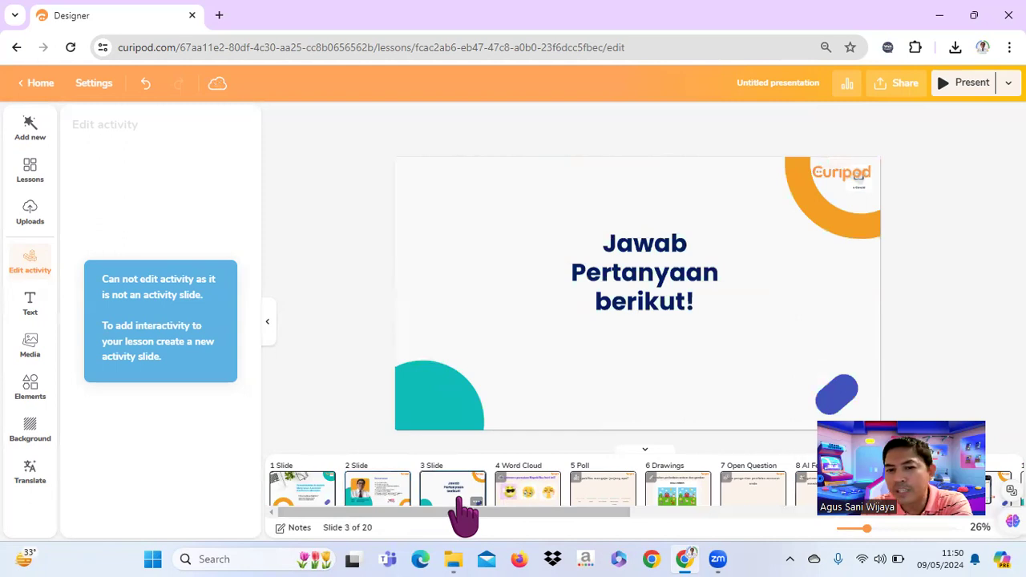
{"action": "left_click", "coordinate": [528, 502]}
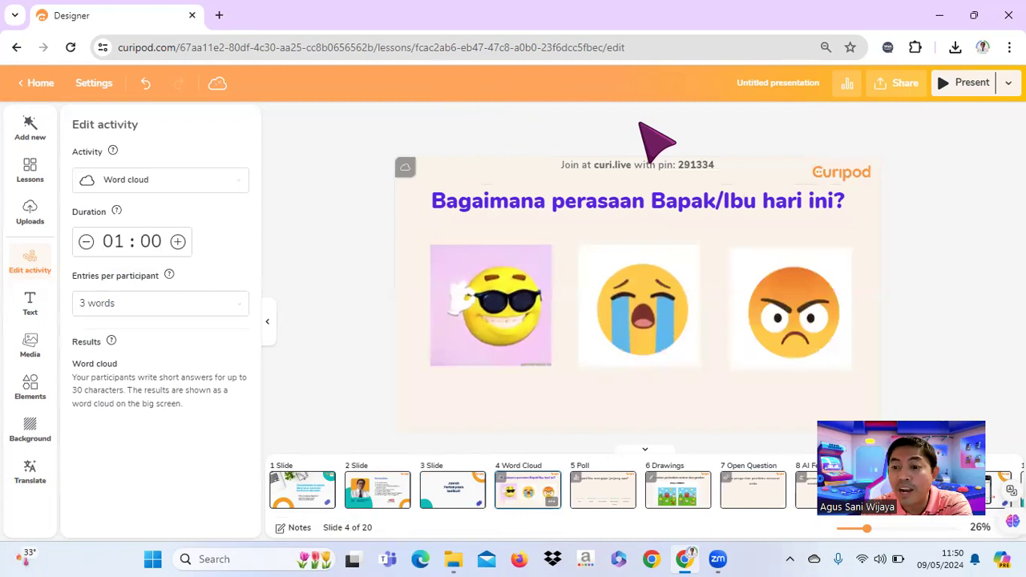
{"action": "left_click", "coordinate": [606, 505]}
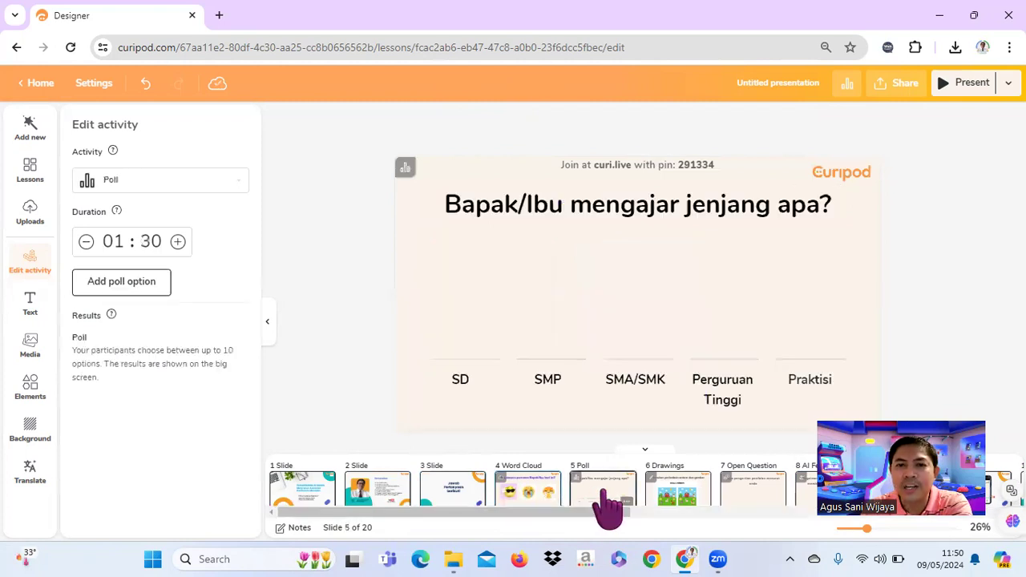
{"action": "left_click", "coordinate": [671, 503]}
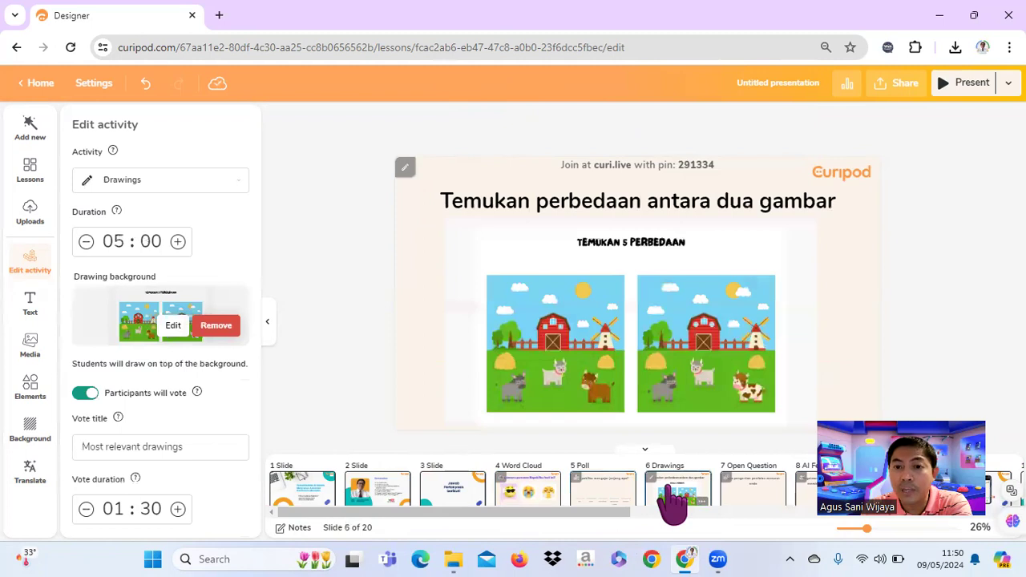
{"action": "left_click", "coordinate": [752, 501]}
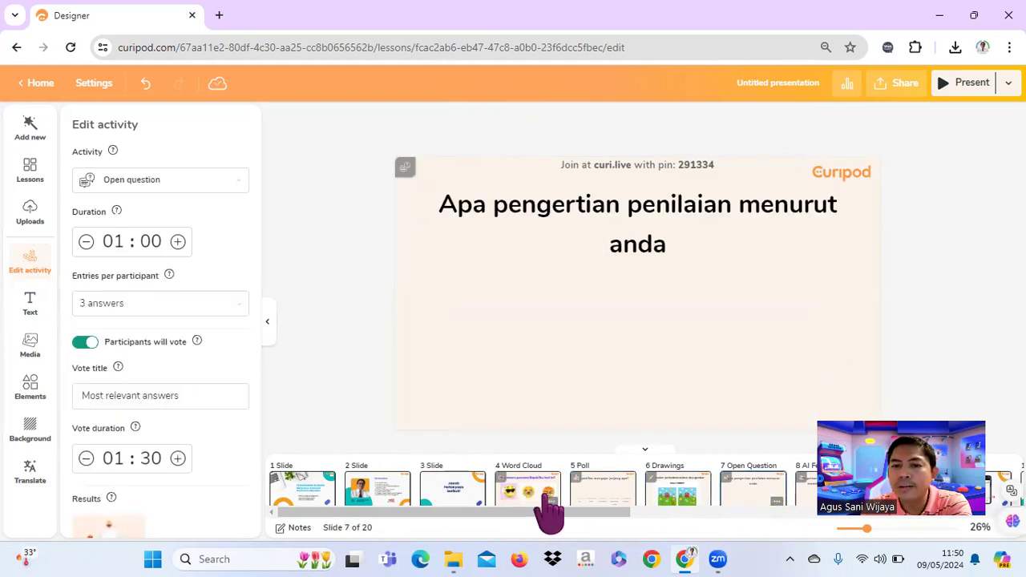
{"action": "left_click_drag", "start_coordinate": [542, 512], "coordinate": [615, 513]}
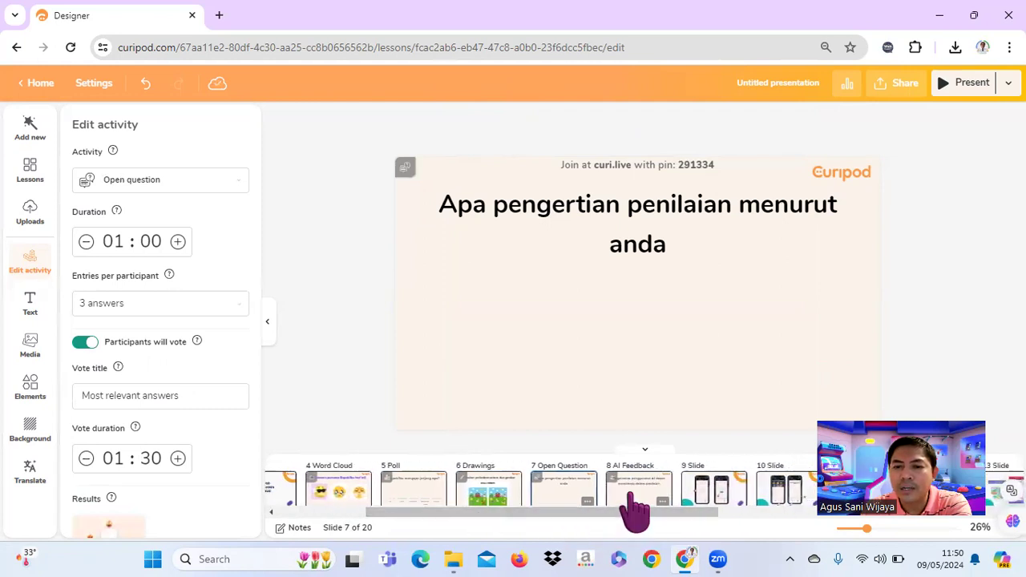
{"action": "left_click", "coordinate": [630, 495]}
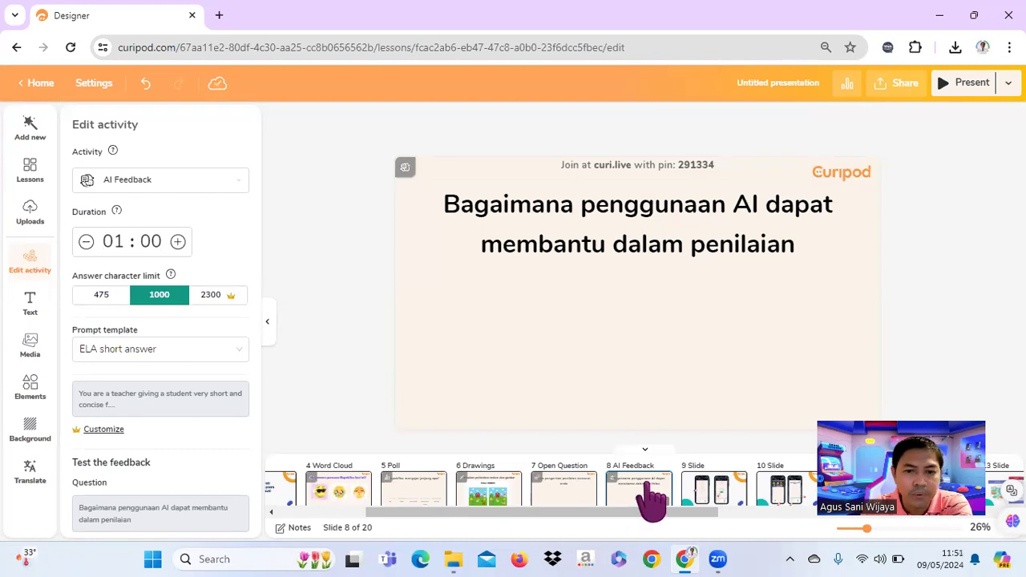
Step: Look through the content slides that follow the AI Feedback activity, up to slide 12, and return to the start of the slide strip
{"action": "left_click_drag", "start_coordinate": [623, 513], "coordinate": [651, 513]}
{"action": "left_click", "coordinate": [650, 497]}
{"action": "left_click", "coordinate": [719, 493]}
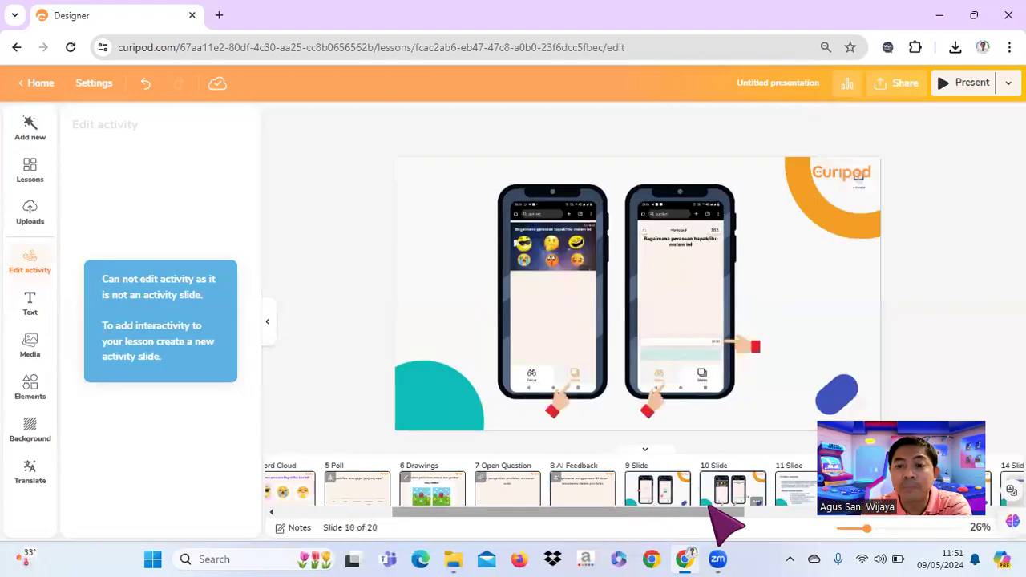
{"action": "left_click", "coordinate": [682, 495]}
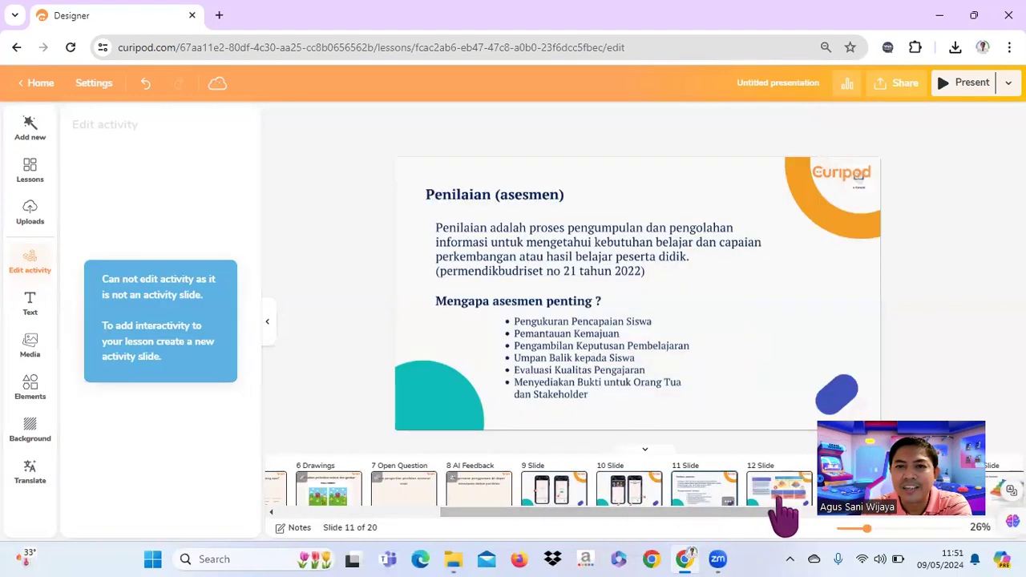
{"action": "left_click", "coordinate": [776, 497]}
{"action": "left_click_drag", "start_coordinate": [739, 517], "coordinate": [545, 517]}
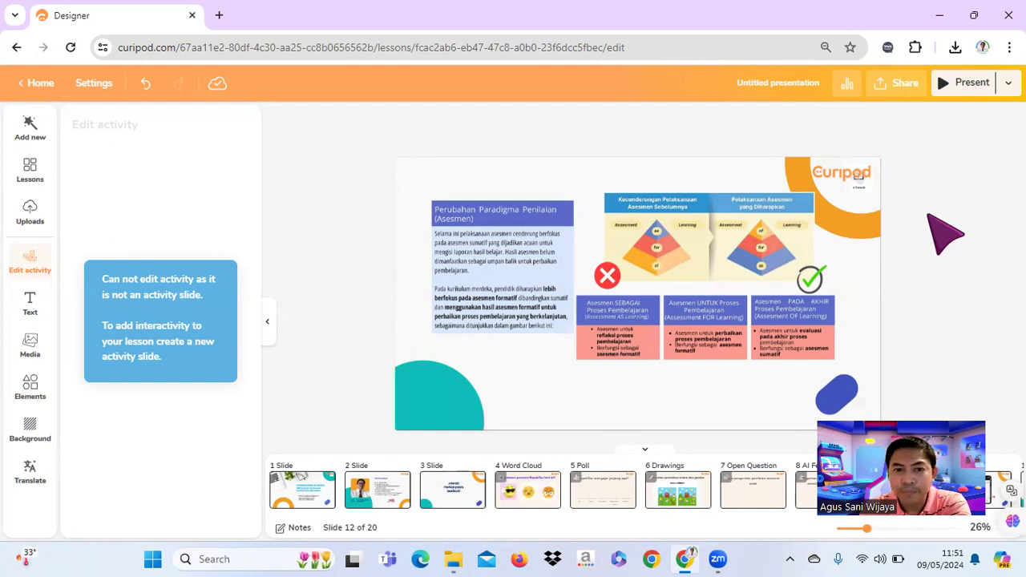
Step: Title the lesson "Penilaian" in the lesson settings, keep English as its language, and save the settings
{"action": "left_click", "coordinate": [775, 85]}
{"action": "left_click", "coordinate": [307, 171]}
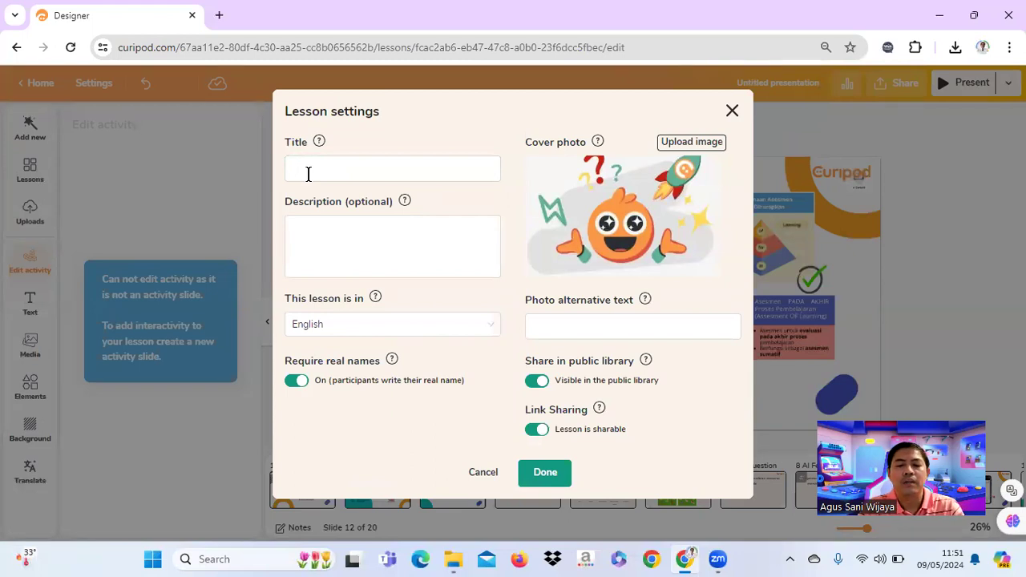
{"action": "type", "text": "Penilaian"}
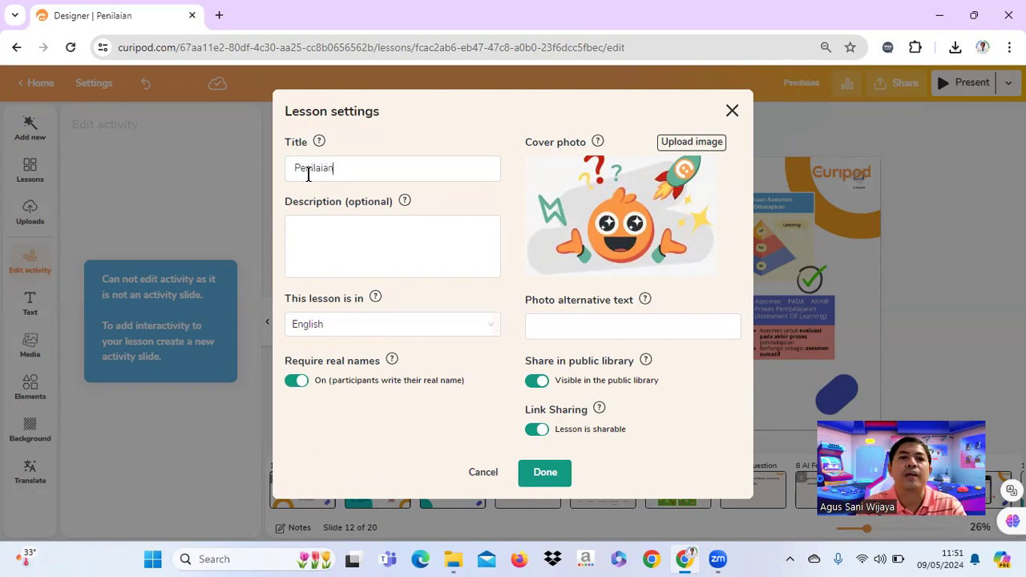
{"action": "left_click", "coordinate": [373, 246]}
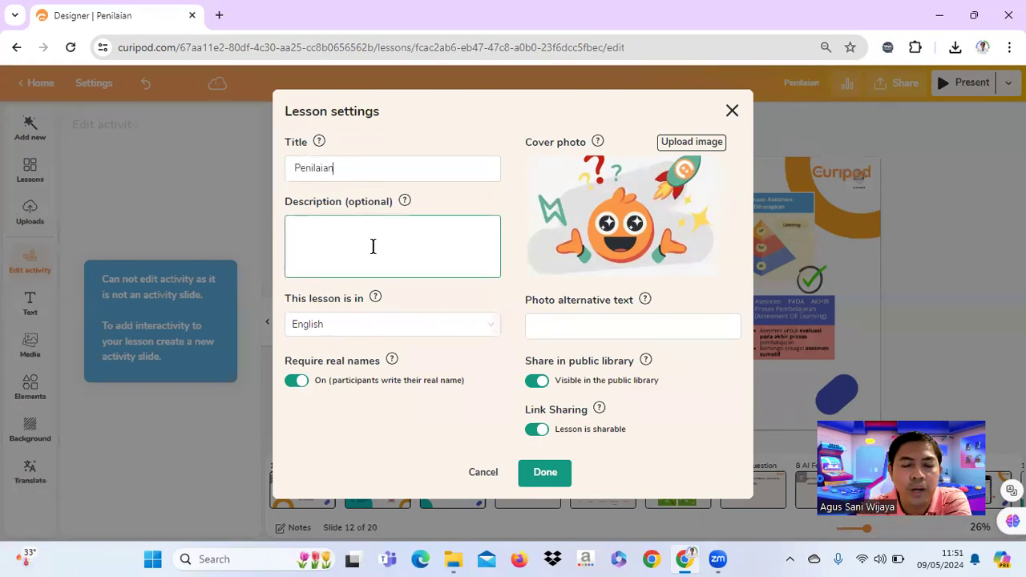
{"action": "left_click", "coordinate": [344, 324]}
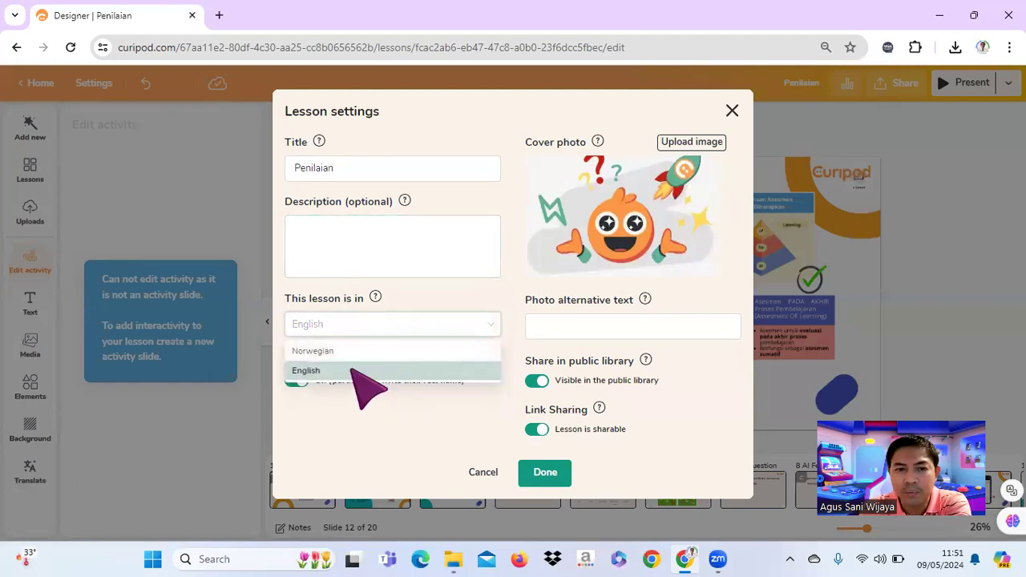
{"action": "left_click", "coordinate": [353, 368]}
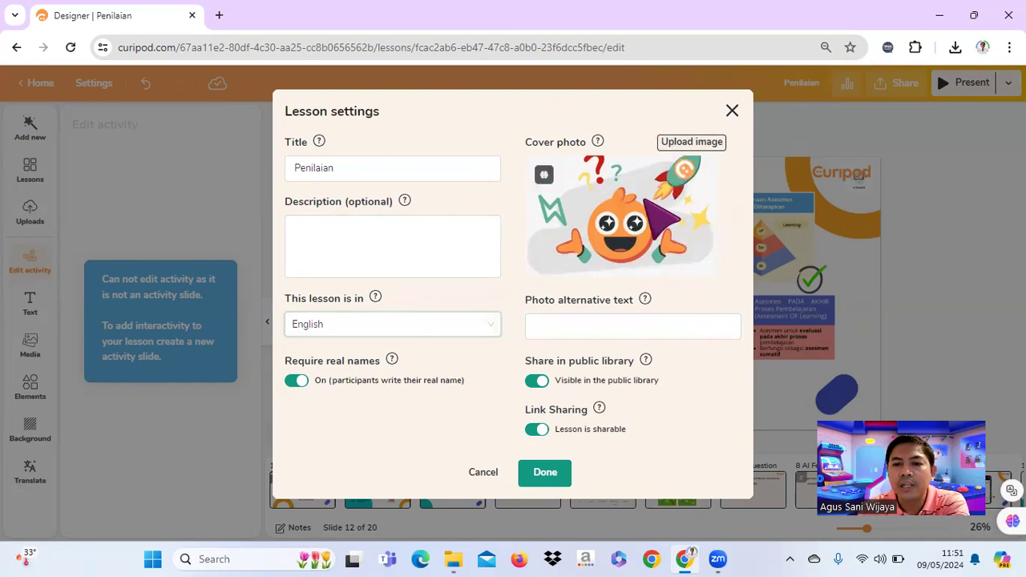
{"action": "left_click", "coordinate": [544, 473]}
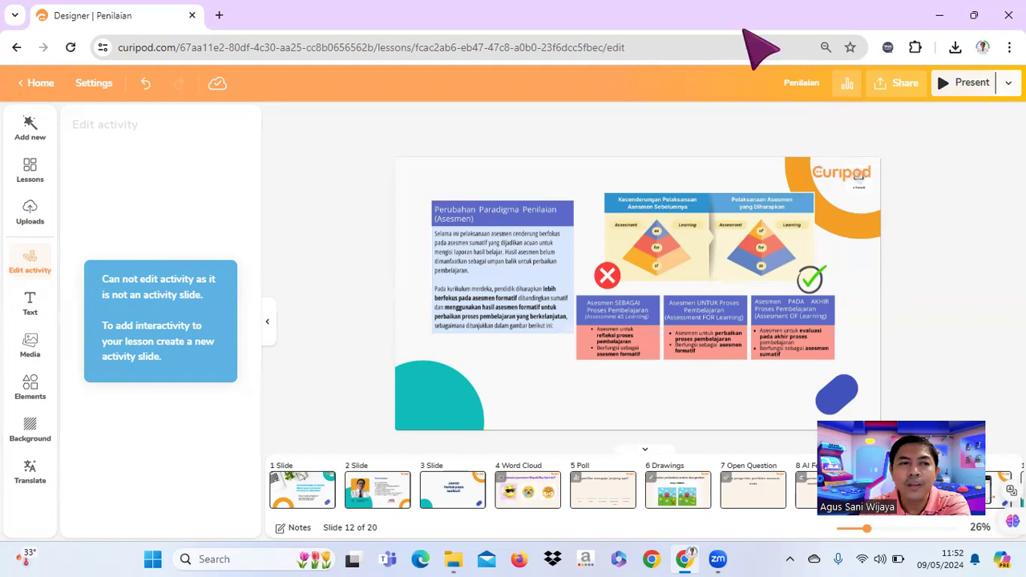
Step: Leave the editor for the list of own lessons and open the options of the "Penilaian" lesson
{"action": "left_click", "coordinate": [37, 83]}
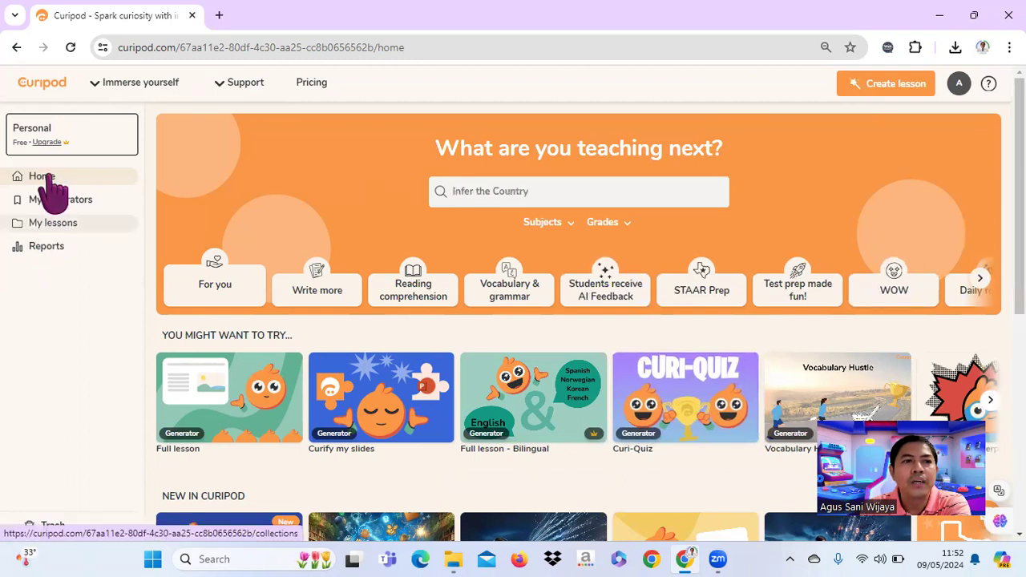
{"action": "left_click", "coordinate": [48, 226]}
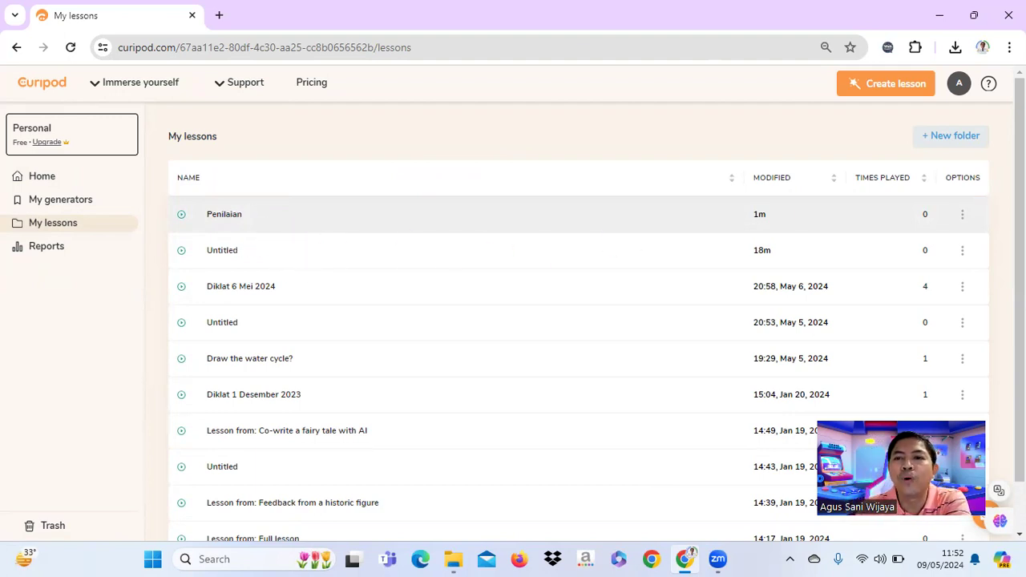
{"action": "left_click", "coordinate": [962, 214]}
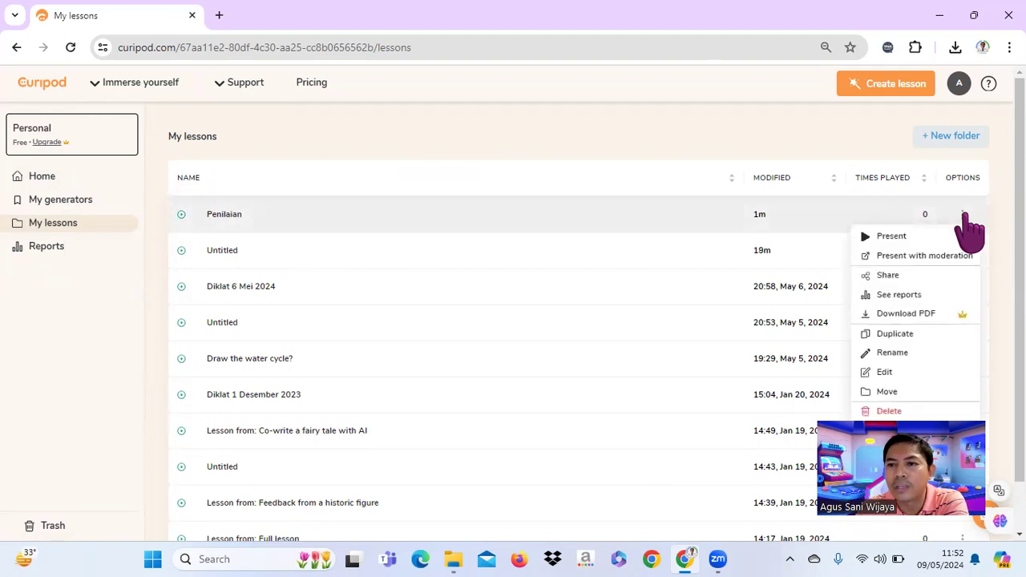